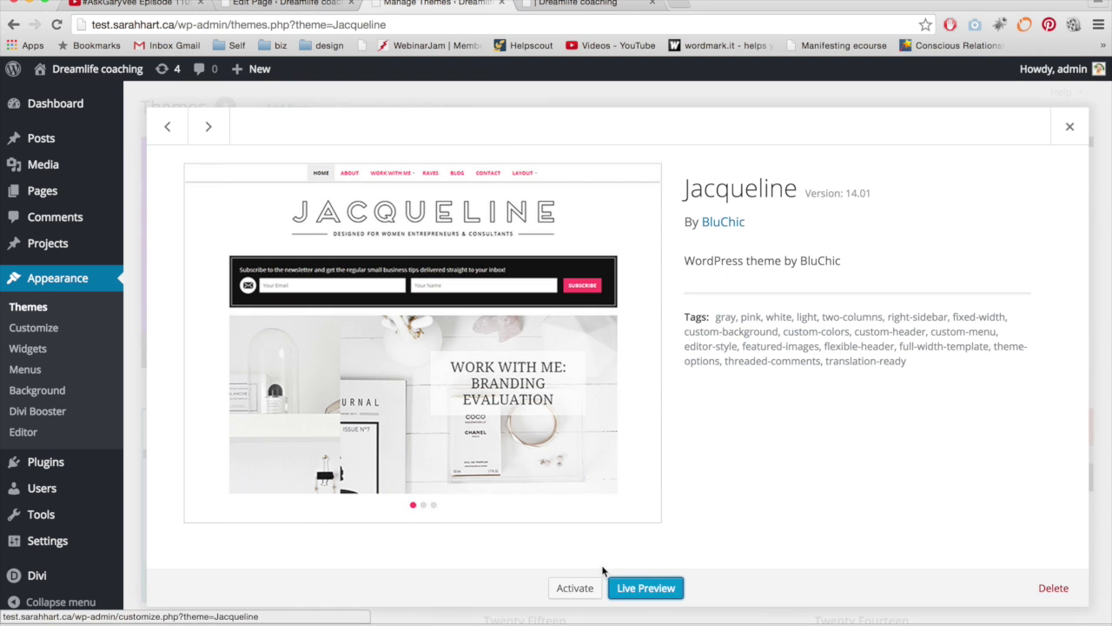
Close the Jacqueline theme's details and look over the installed themes.
{"action": "left_click", "coordinate": [1069, 128]}
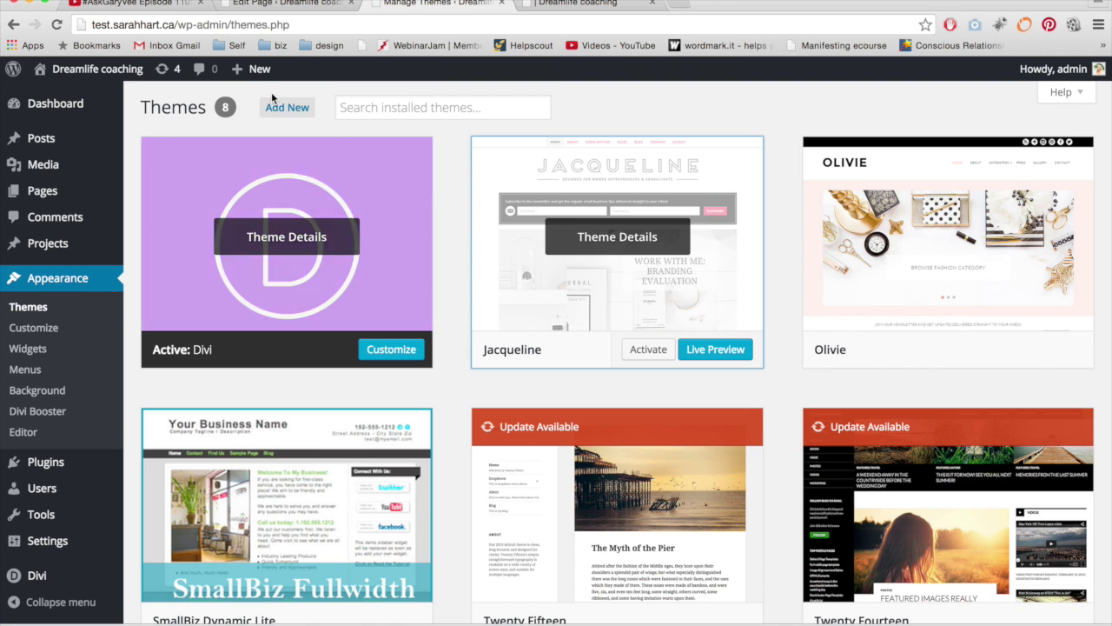
{"action": "left_click", "coordinate": [172, 26]}
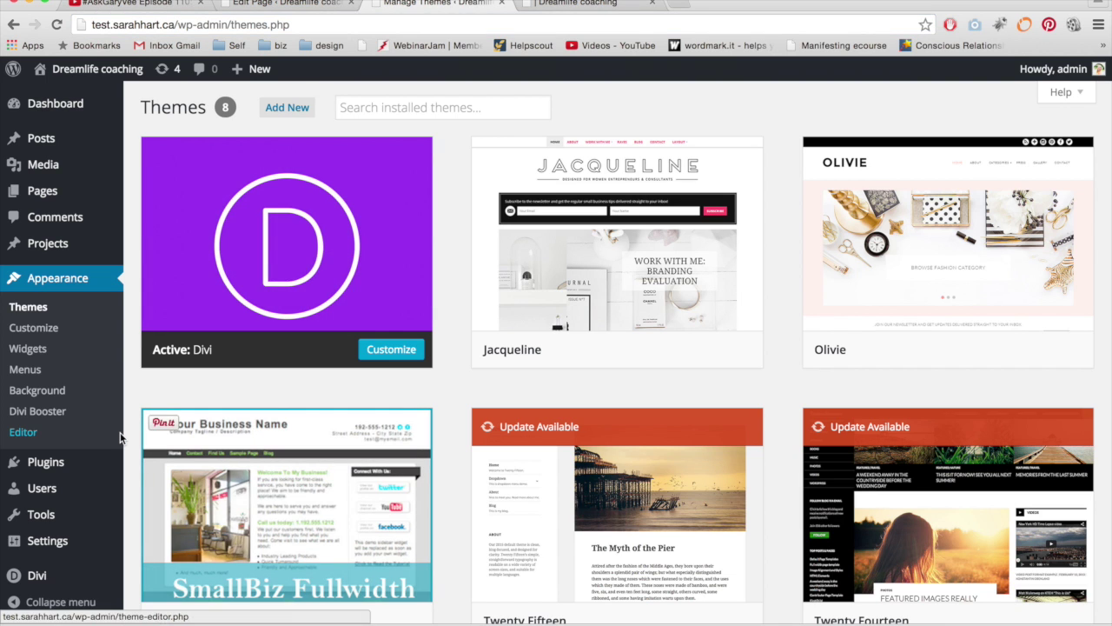
{"action": "scroll", "coordinate": [119, 437], "scroll_direction": "down", "scroll_amount": 1}
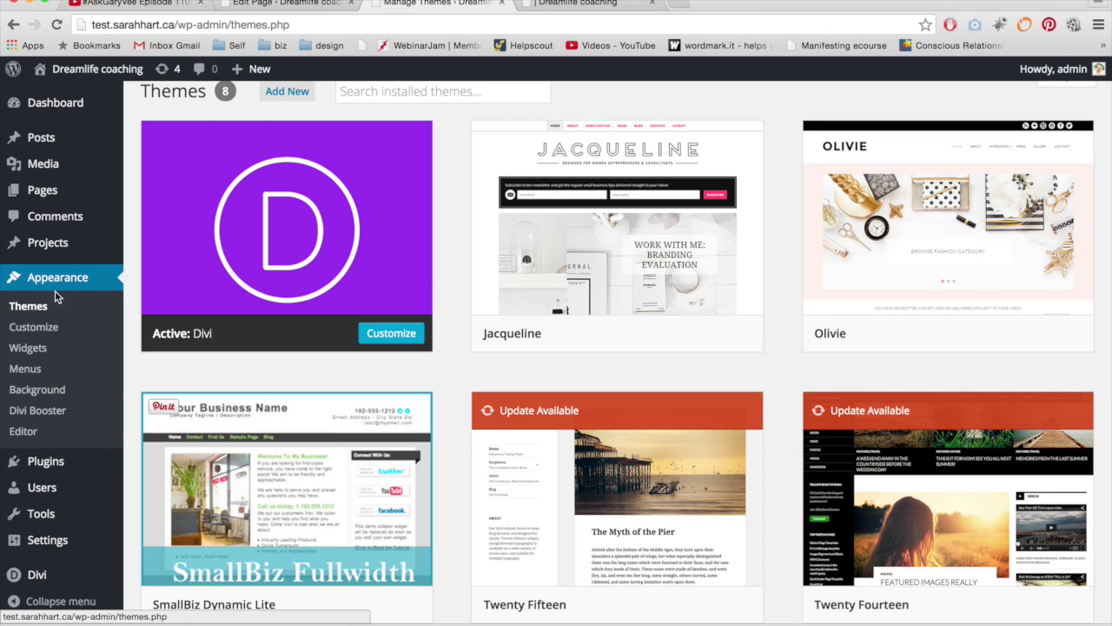
{"action": "mouse_move", "coordinate": [41, 577]}
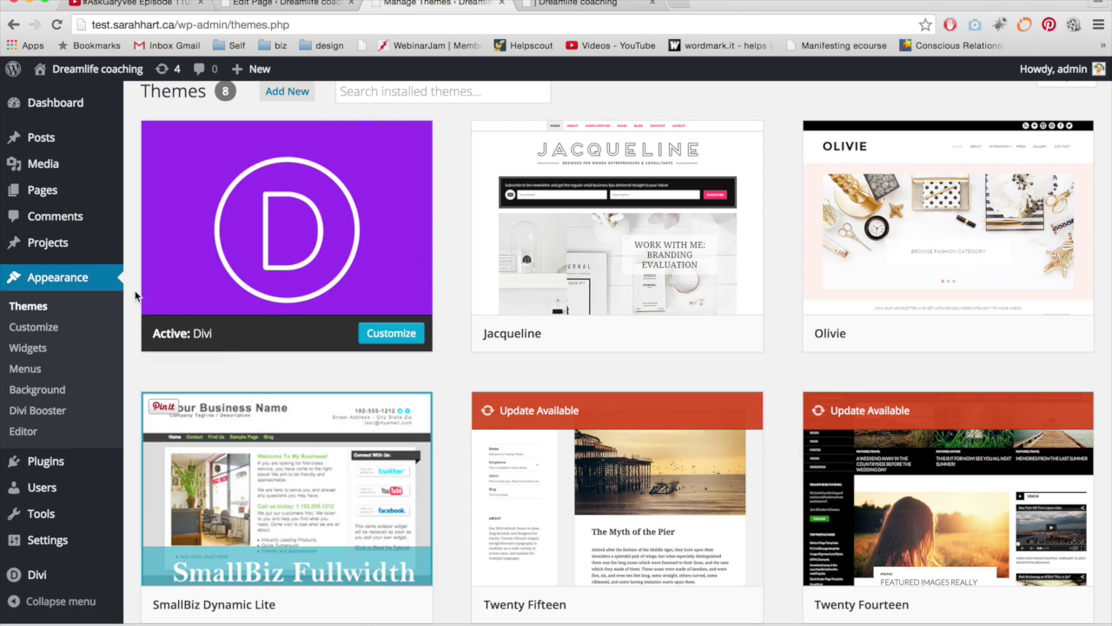
Create a new page and switch it to the Divi Builder.
{"action": "left_click", "coordinate": [69, 195]}
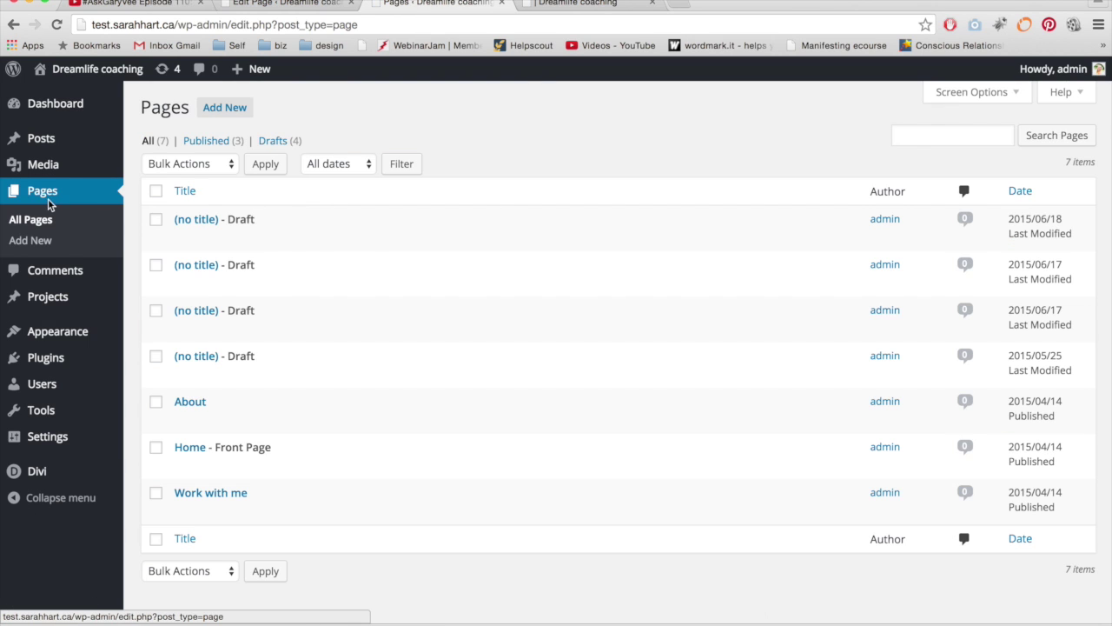
{"action": "left_click", "coordinate": [227, 113]}
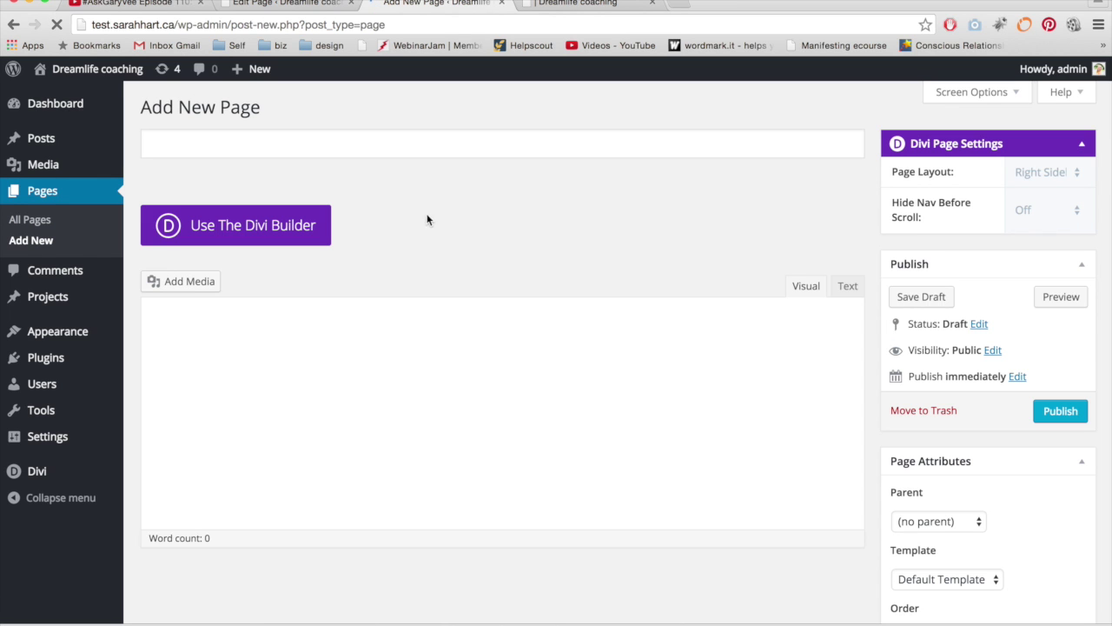
{"action": "left_click", "coordinate": [309, 226]}
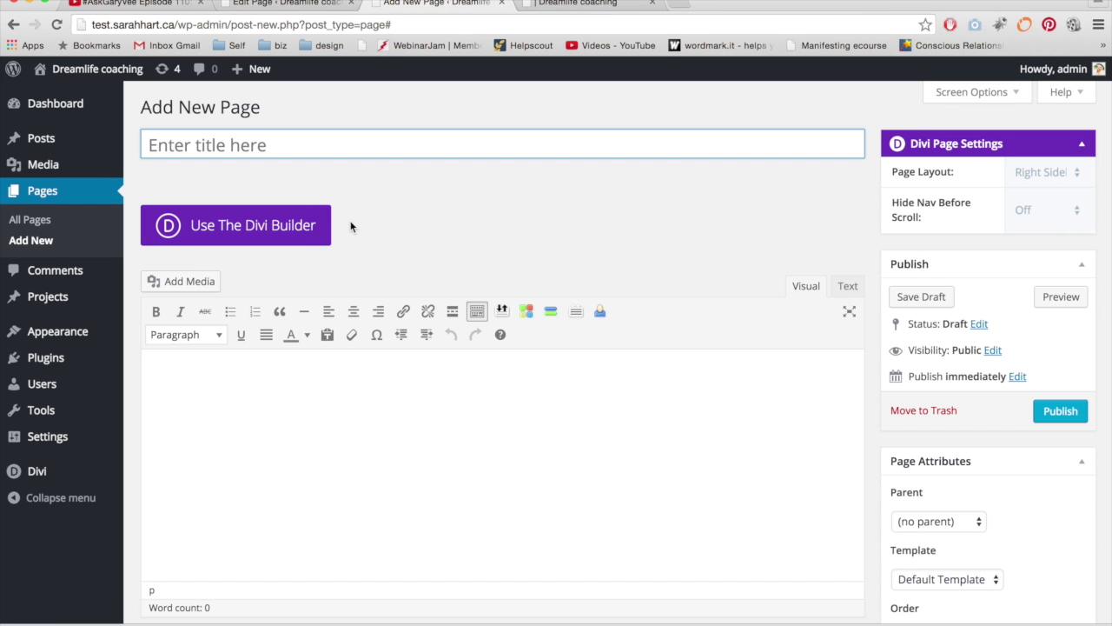
{"action": "left_click", "coordinate": [326, 227]}
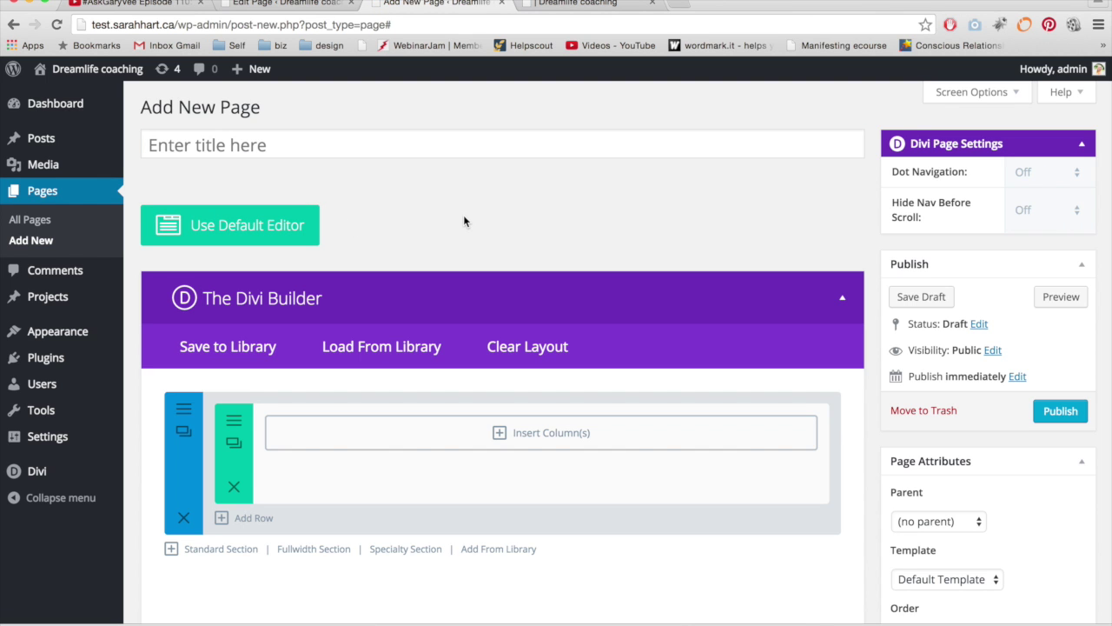
Load the predefined Sales Page layout from the library into the new page.
{"action": "scroll", "coordinate": [463, 220], "scroll_direction": "down", "scroll_amount": 1}
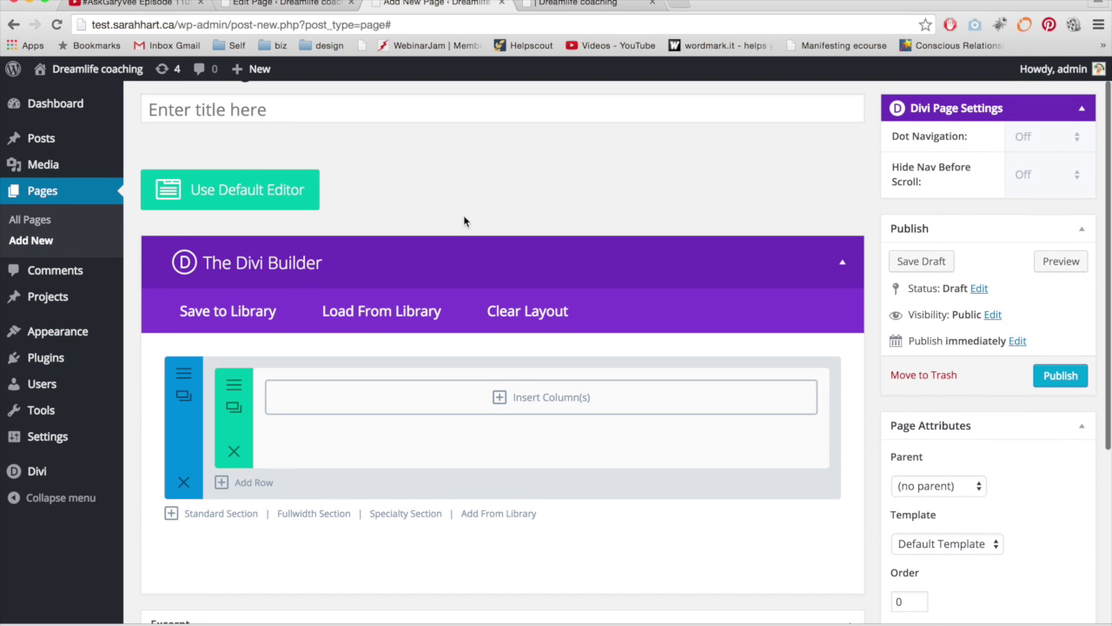
{"action": "scroll", "coordinate": [572, 218], "scroll_direction": "down", "scroll_amount": 1}
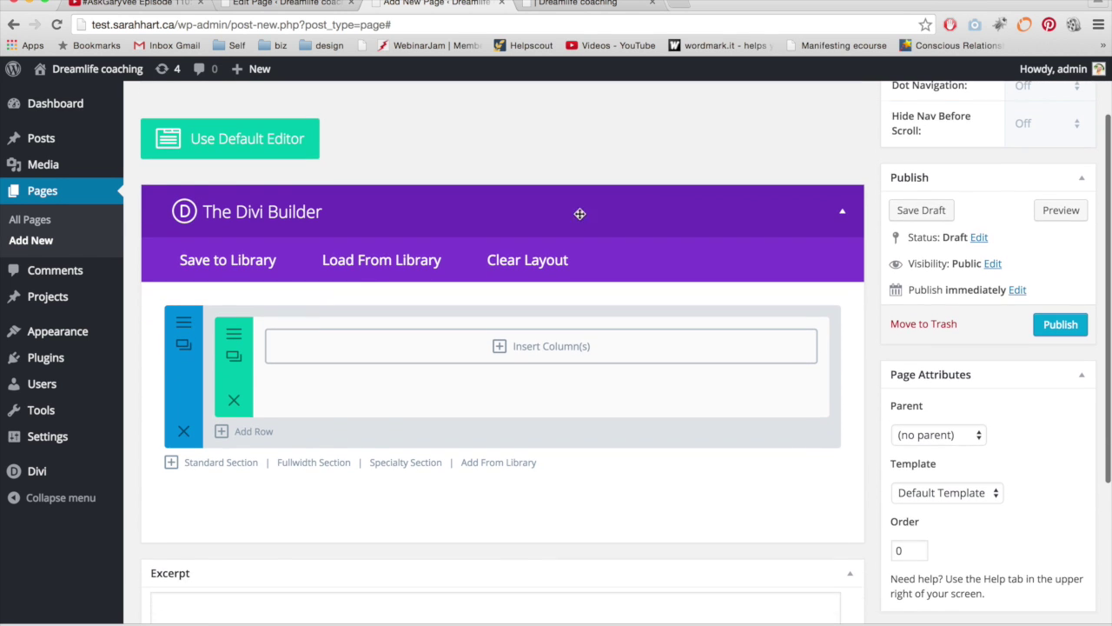
{"action": "scroll", "coordinate": [634, 213], "scroll_direction": "up", "scroll_amount": 1}
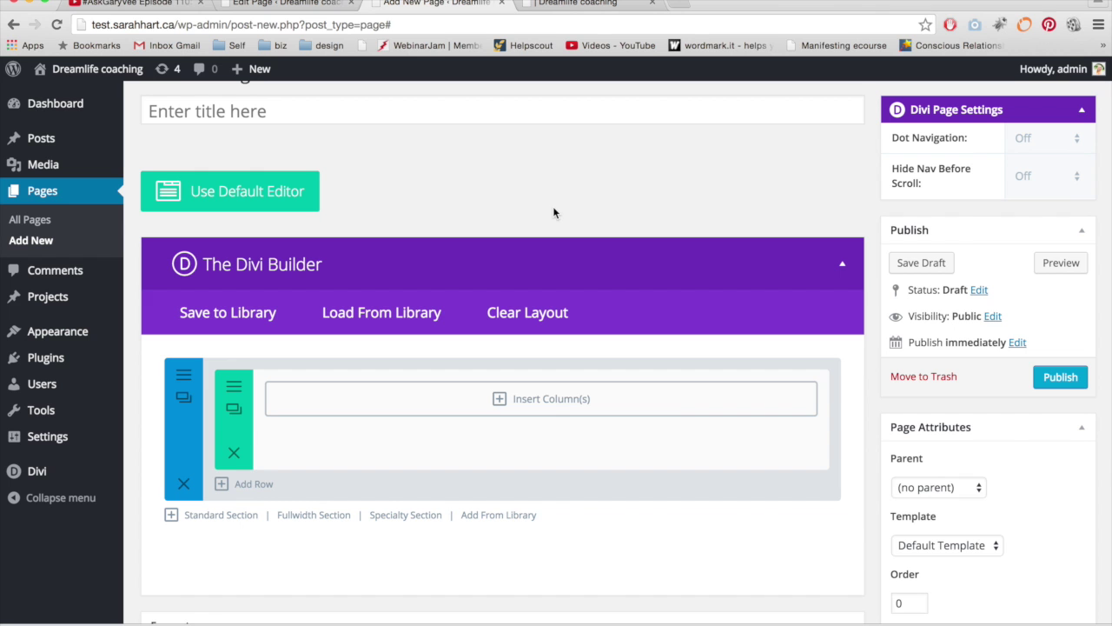
{"action": "left_click", "coordinate": [395, 313]}
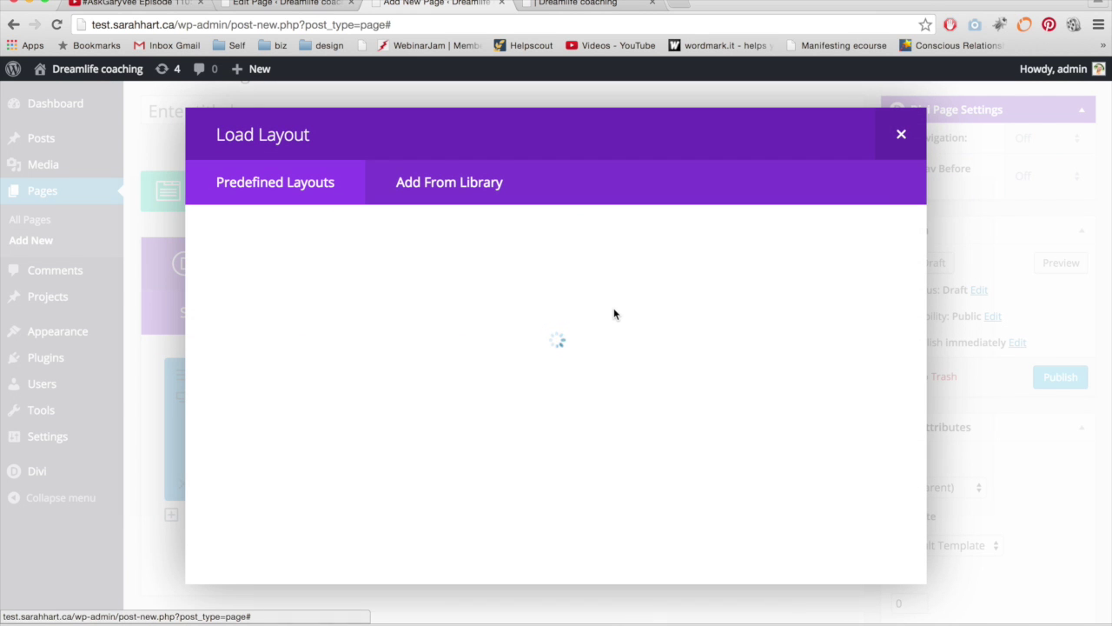
{"action": "scroll", "coordinate": [613, 311], "scroll_direction": "down", "scroll_amount": 5}
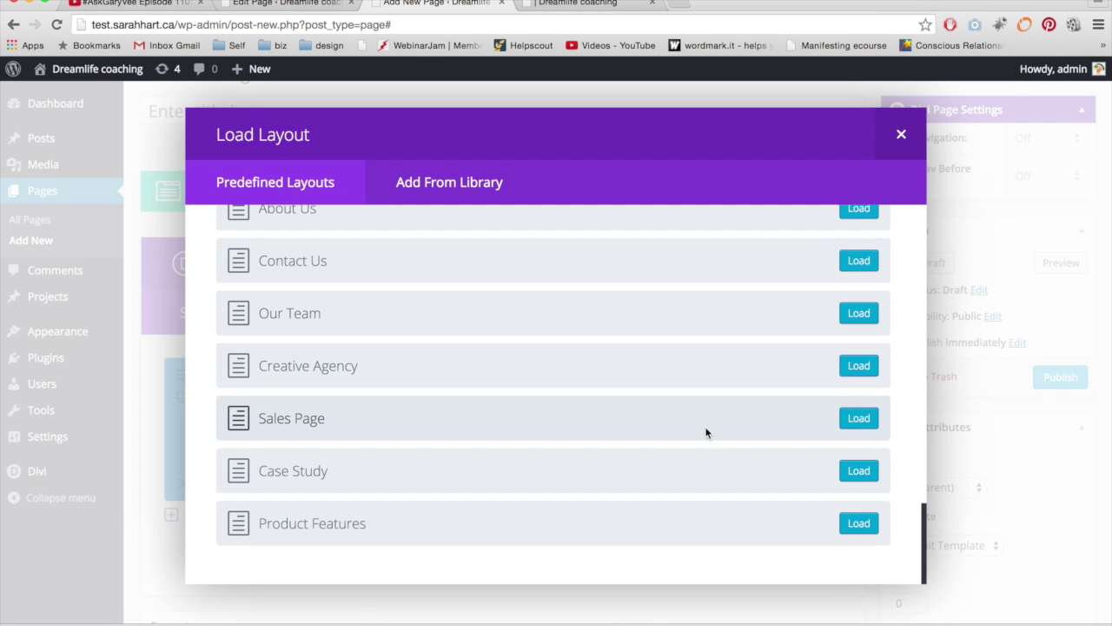
{"action": "scroll", "coordinate": [706, 433], "scroll_direction": "up", "scroll_amount": 5}
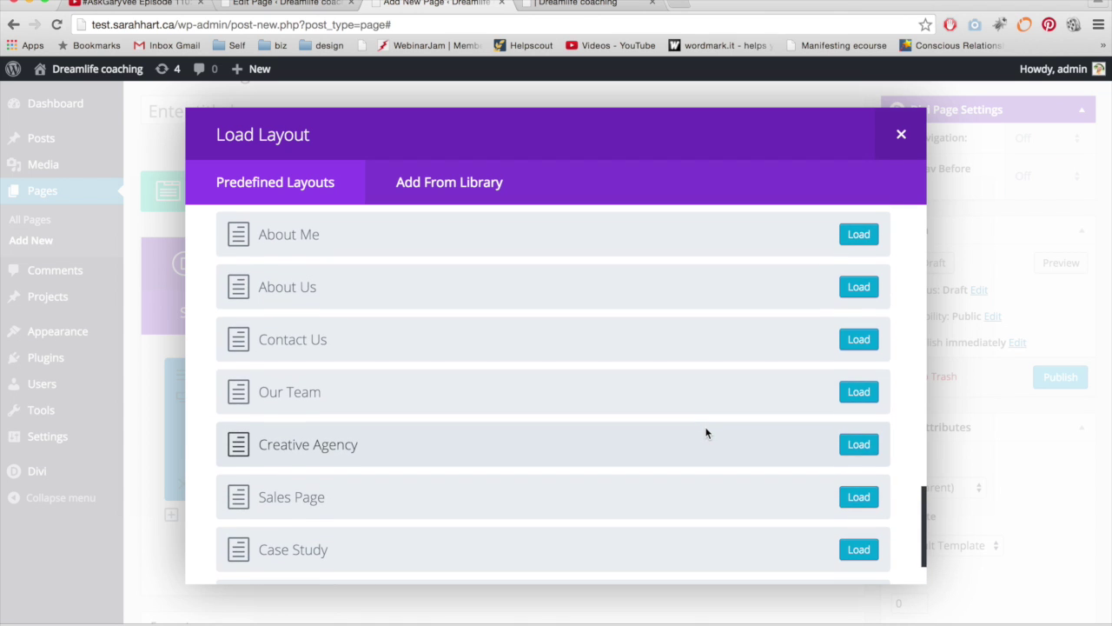
{"action": "scroll", "coordinate": [706, 418], "scroll_direction": "up", "scroll_amount": 1}
{"action": "scroll", "coordinate": [705, 417], "scroll_direction": "down", "scroll_amount": 5}
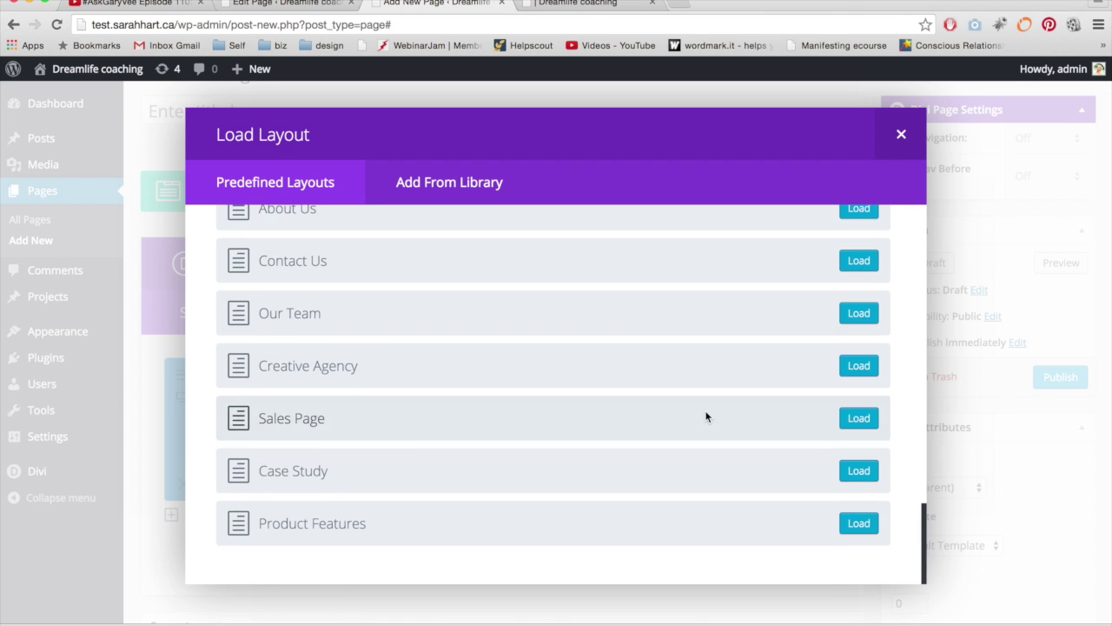
{"action": "scroll", "coordinate": [706, 417], "scroll_direction": "up", "scroll_amount": 4}
{"action": "scroll", "coordinate": [706, 417], "scroll_direction": "up", "scroll_amount": 2}
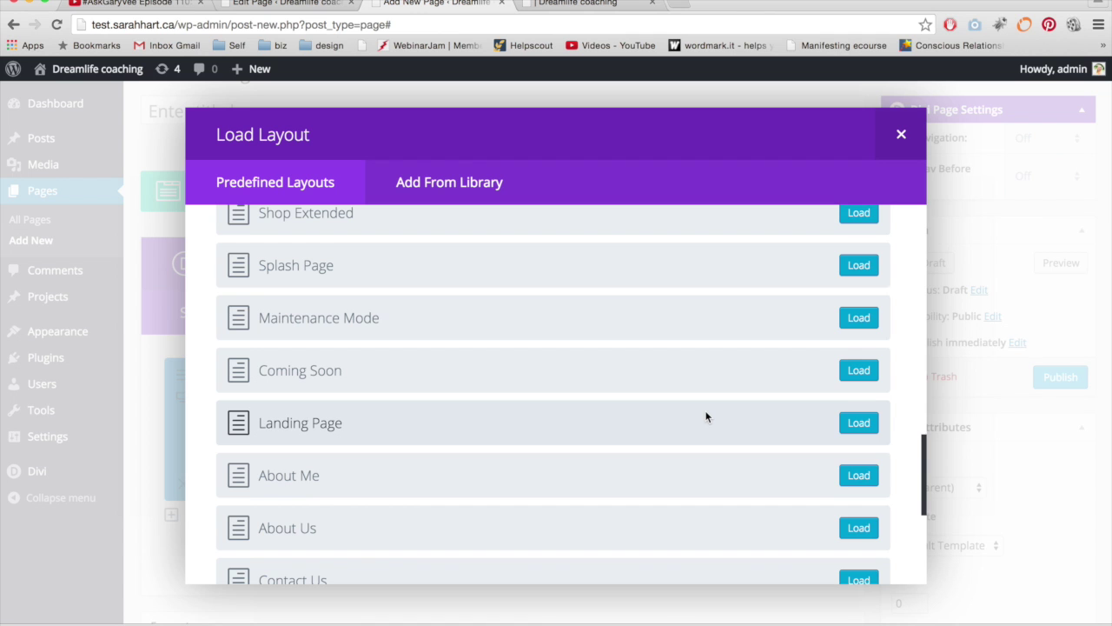
{"action": "scroll", "coordinate": [706, 417], "scroll_direction": "down", "scroll_amount": 7}
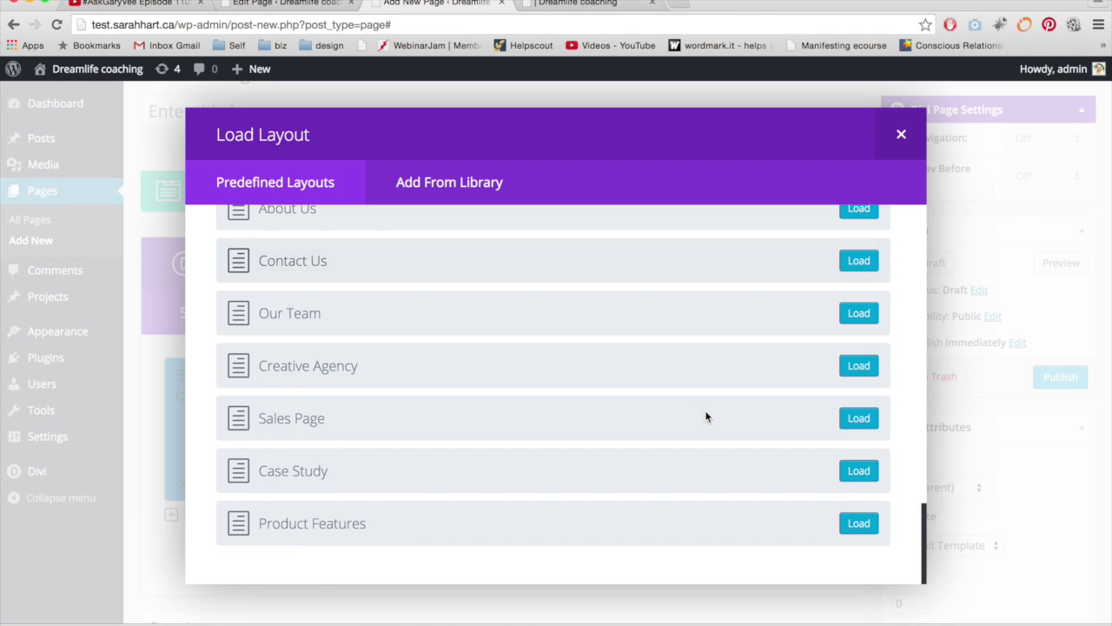
{"action": "left_click", "coordinate": [856, 418]}
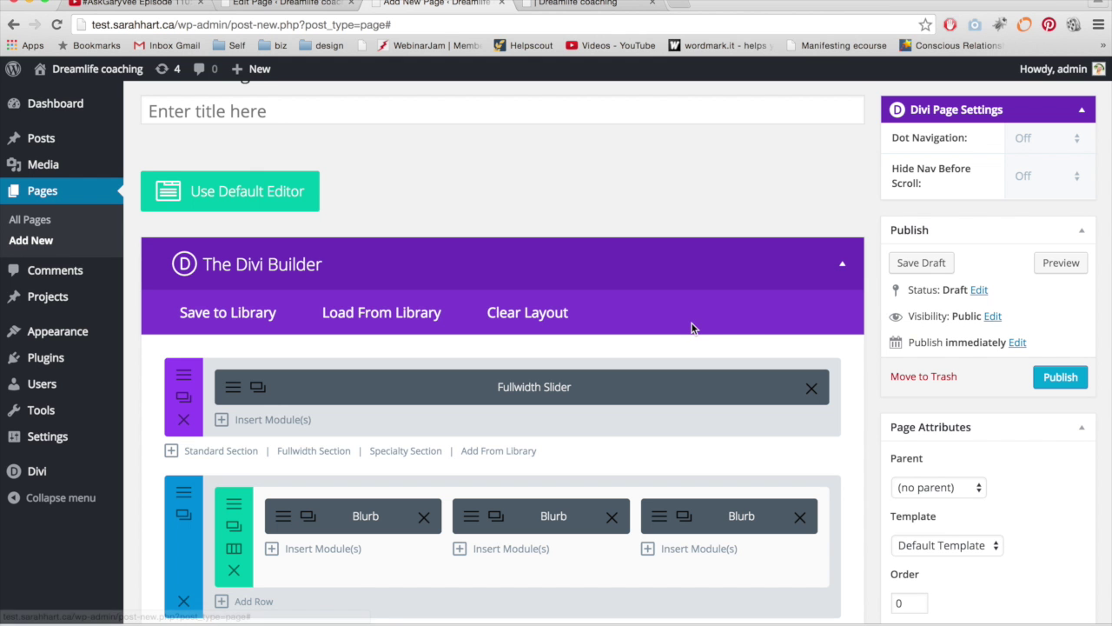
Preview the page and examine its sections from the product header through pricing and testimonials to the FAQ.
{"action": "left_click", "coordinate": [1056, 263]}
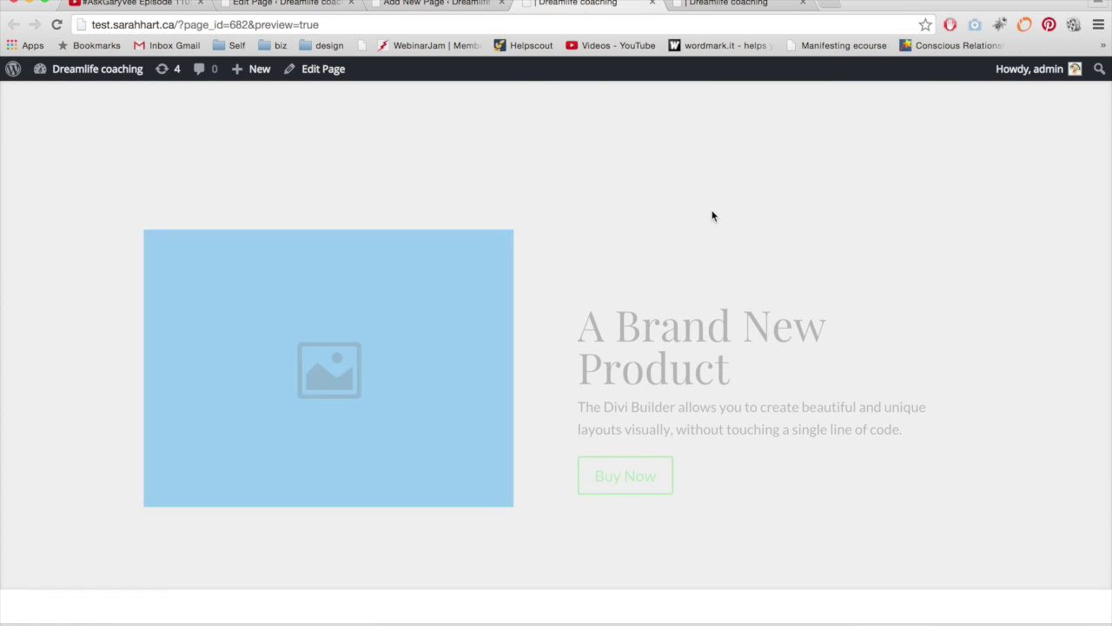
{"action": "scroll", "coordinate": [713, 215], "scroll_direction": "down", "scroll_amount": 3}
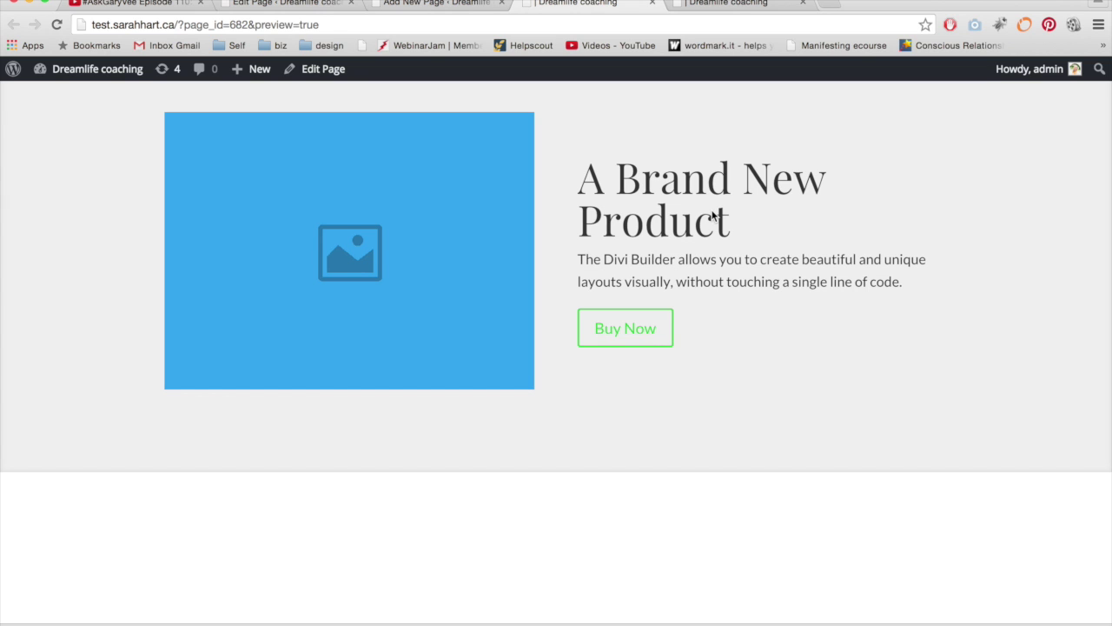
{"action": "scroll", "coordinate": [713, 216], "scroll_direction": "up", "scroll_amount": 3}
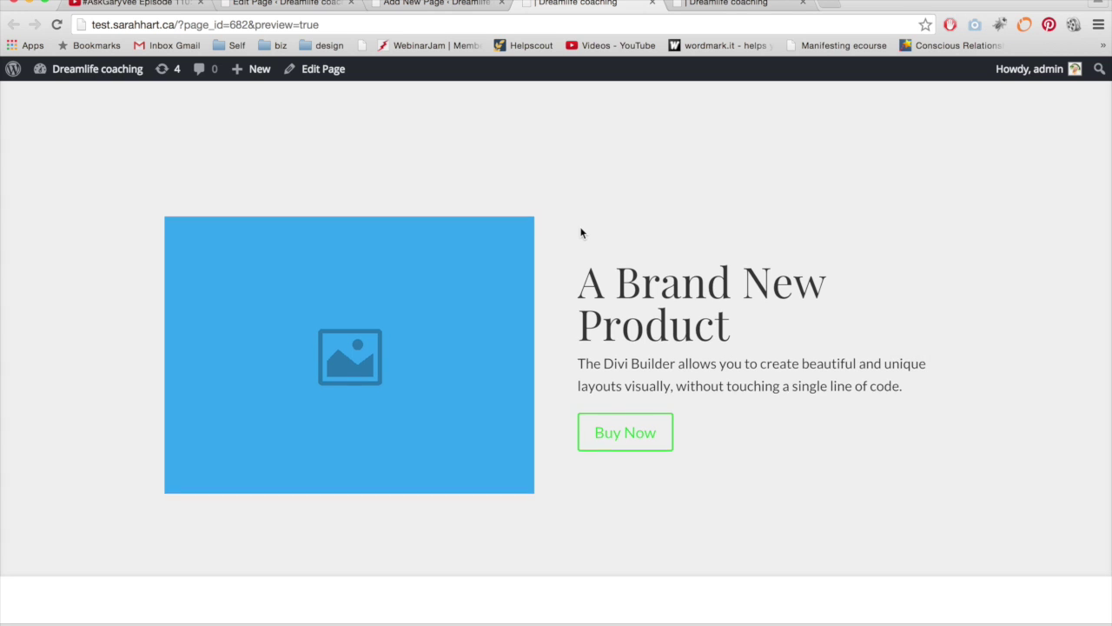
{"action": "scroll", "coordinate": [440, 478], "scroll_direction": "down", "scroll_amount": 2}
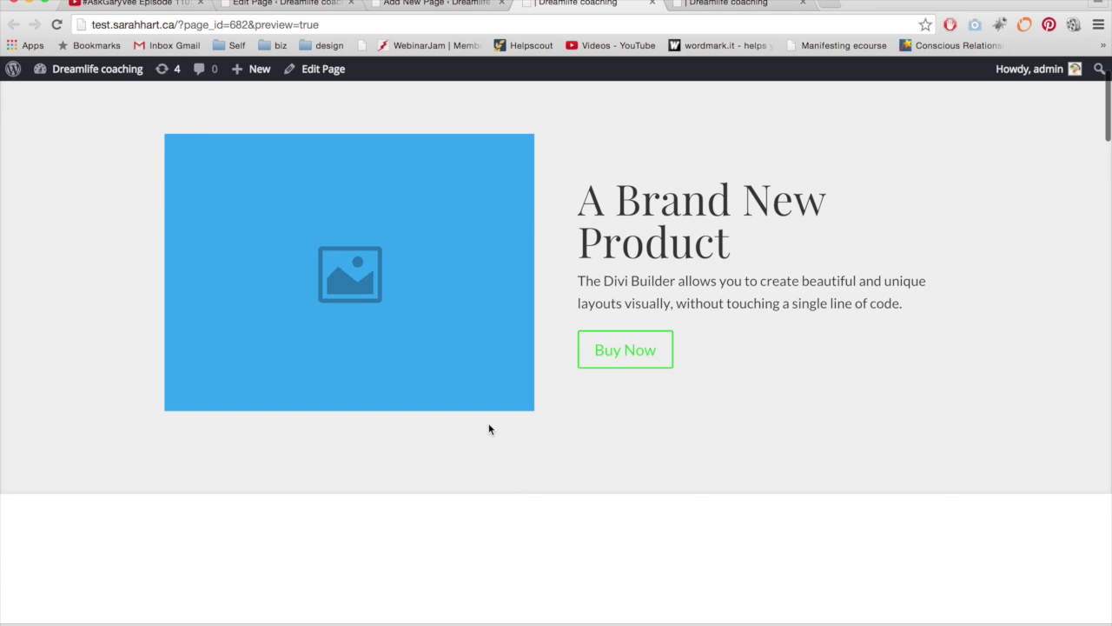
{"action": "scroll", "coordinate": [489, 426], "scroll_direction": "up", "scroll_amount": 2}
{"action": "scroll", "coordinate": [553, 261], "scroll_direction": "down", "scroll_amount": 6}
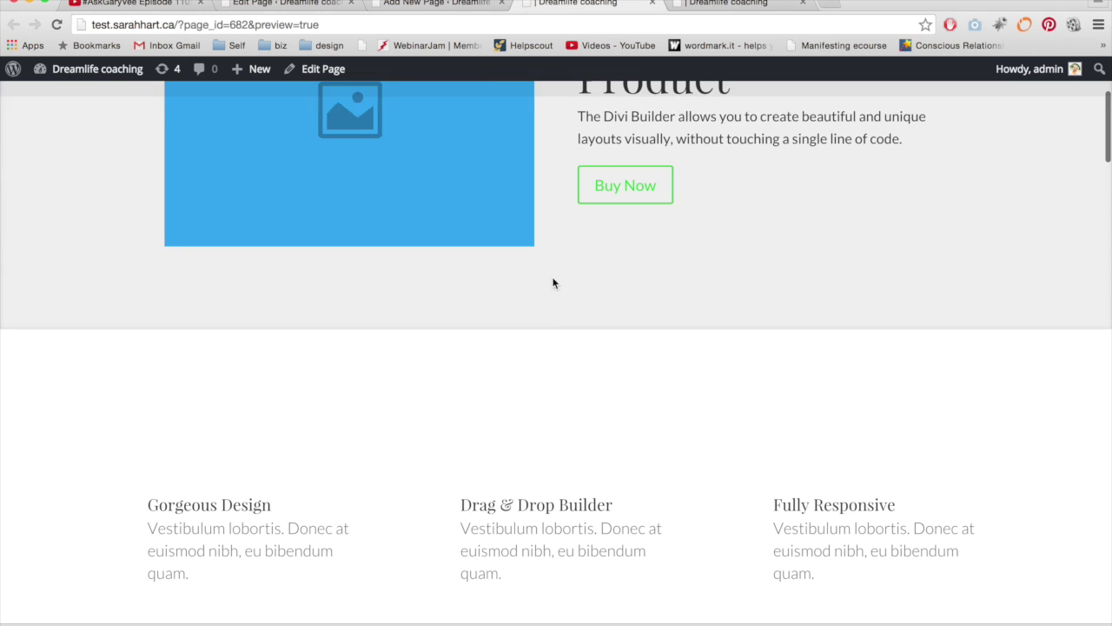
{"action": "scroll", "coordinate": [538, 348], "scroll_direction": "down", "scroll_amount": 3}
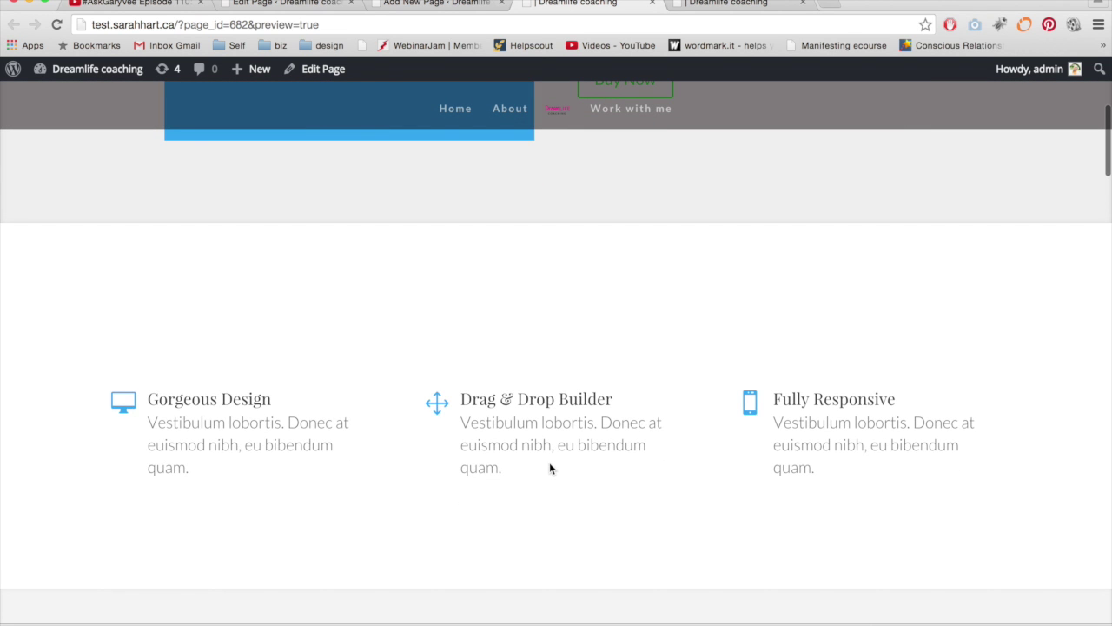
{"action": "scroll", "coordinate": [591, 474], "scroll_direction": "down", "scroll_amount": 3}
{"action": "scroll", "coordinate": [613, 483], "scroll_direction": "down", "scroll_amount": 15}
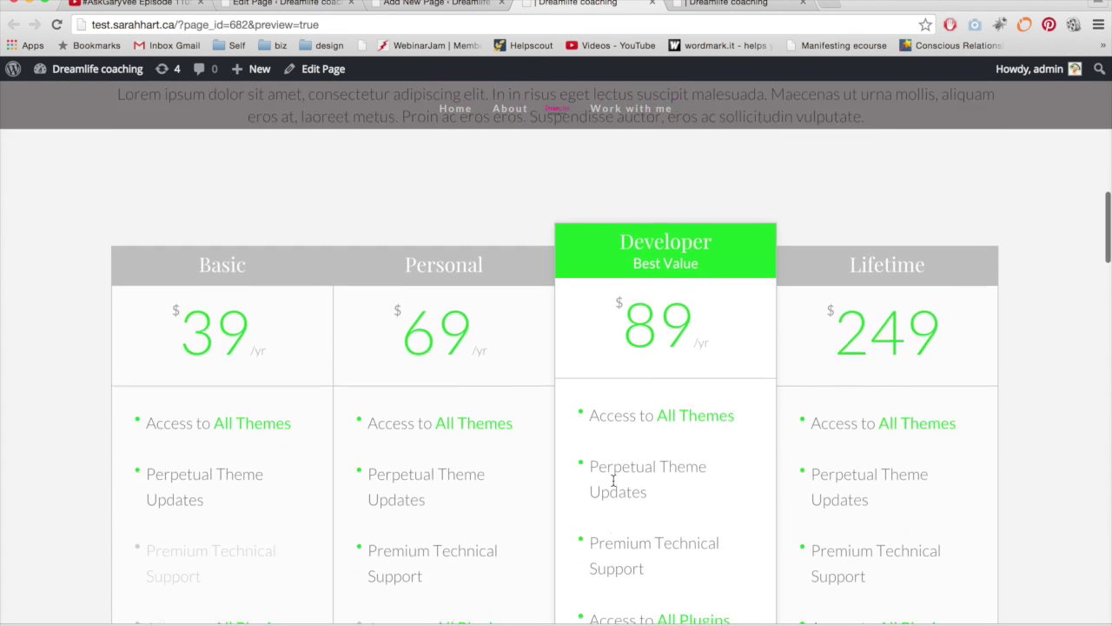
{"action": "scroll", "coordinate": [613, 485], "scroll_direction": "down", "scroll_amount": 1}
{"action": "scroll", "coordinate": [612, 484], "scroll_direction": "up", "scroll_amount": 12}
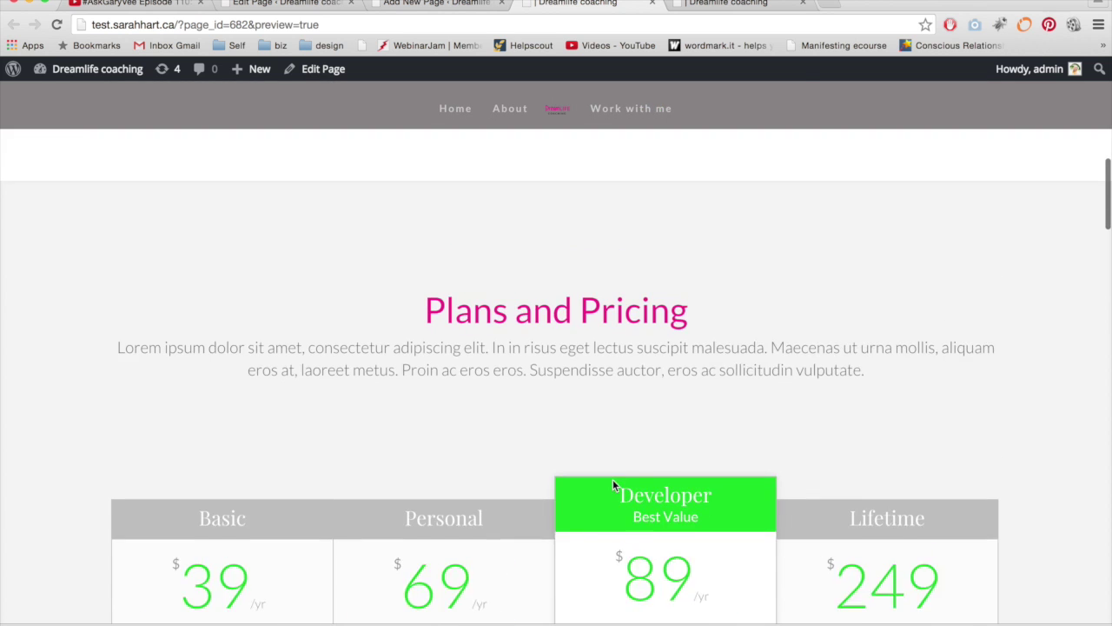
{"action": "scroll", "coordinate": [613, 485], "scroll_direction": "down", "scroll_amount": 15}
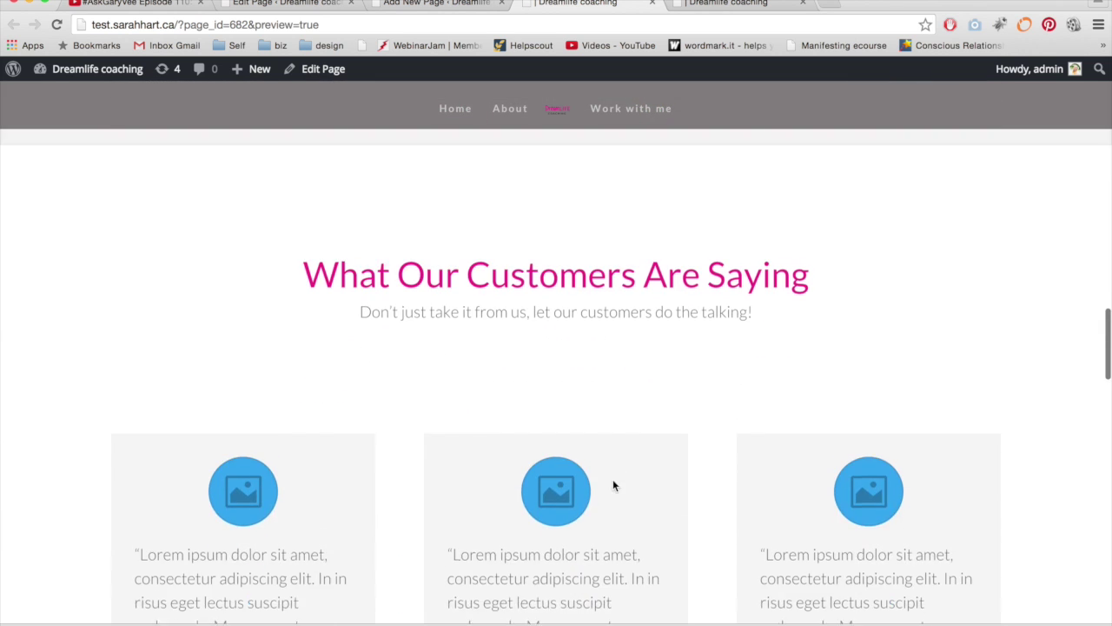
{"action": "scroll", "coordinate": [610, 352], "scroll_direction": "down", "scroll_amount": 2}
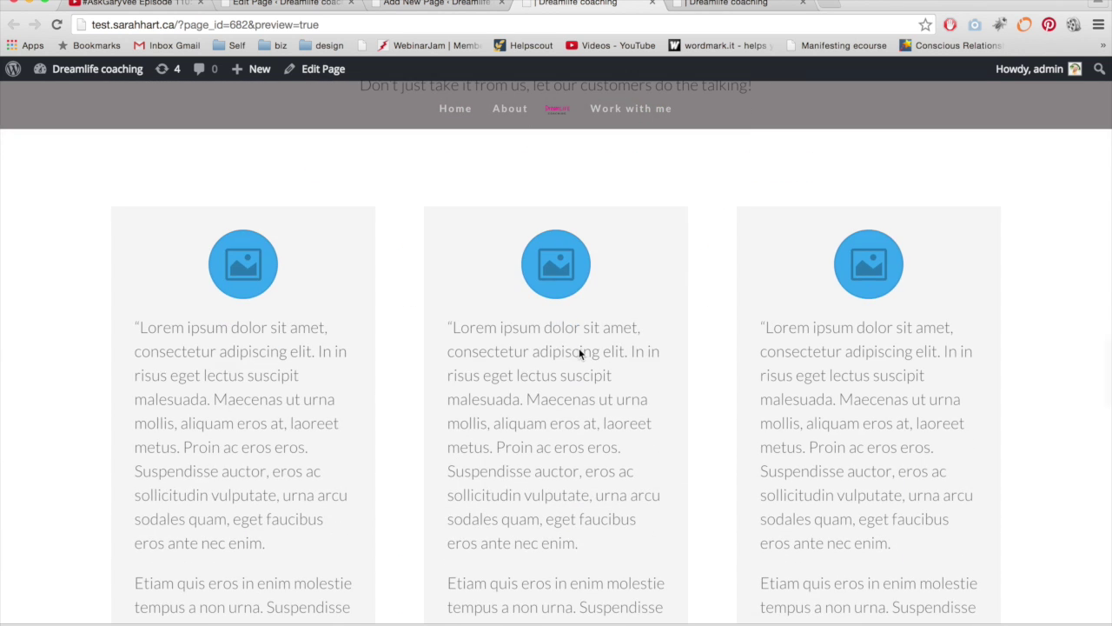
{"action": "scroll", "coordinate": [580, 351], "scroll_direction": "down", "scroll_amount": 10}
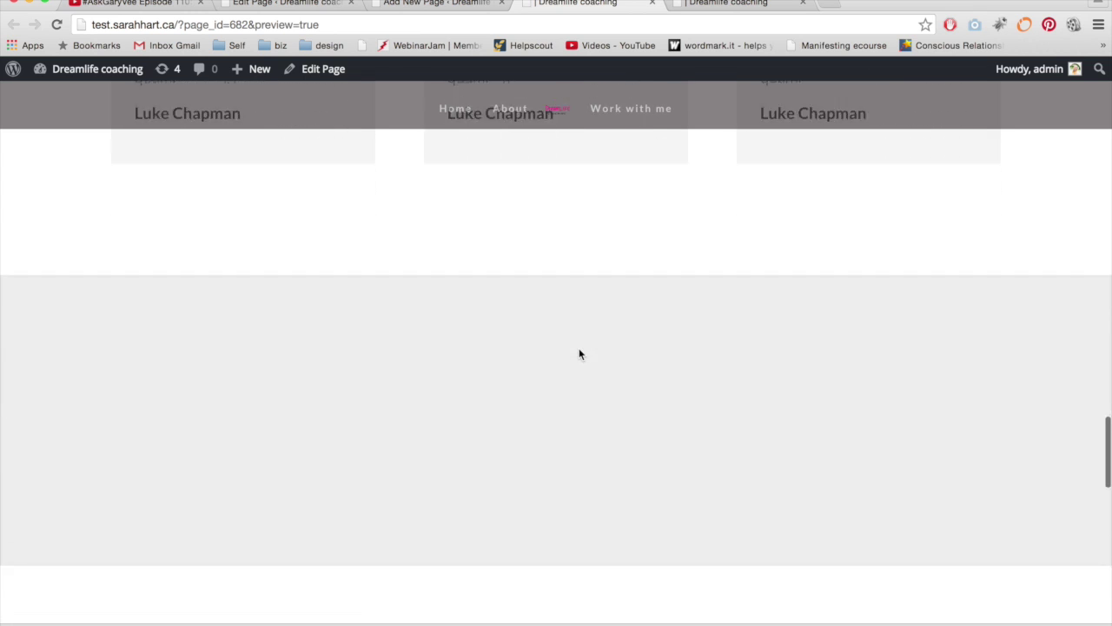
{"action": "scroll", "coordinate": [579, 348], "scroll_direction": "down", "scroll_amount": 12}
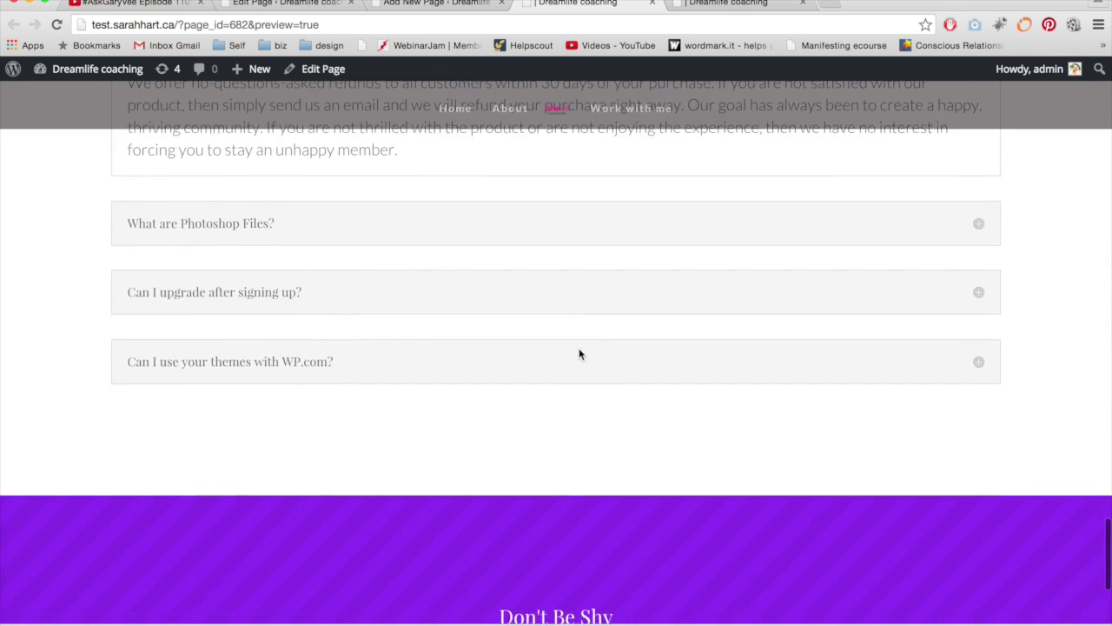
{"action": "scroll", "coordinate": [587, 279], "scroll_direction": "up", "scroll_amount": 20}
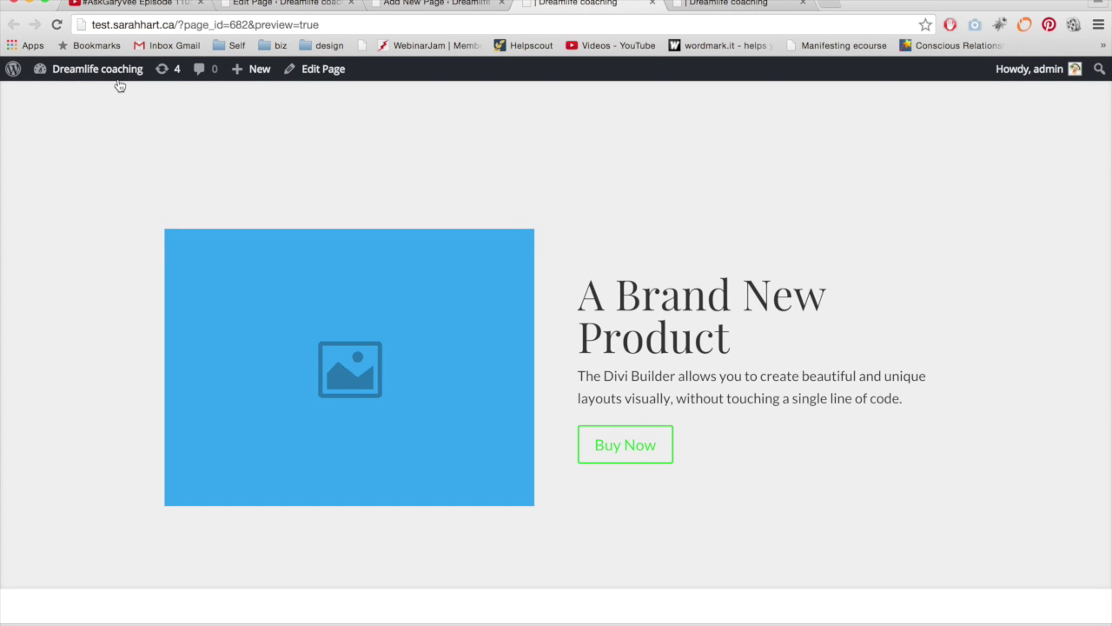
In the Theme Customizer's general layout settings, reduce the website content width to its minimum and check the sections in the preview.
{"action": "mouse_move", "coordinate": [117, 80]}
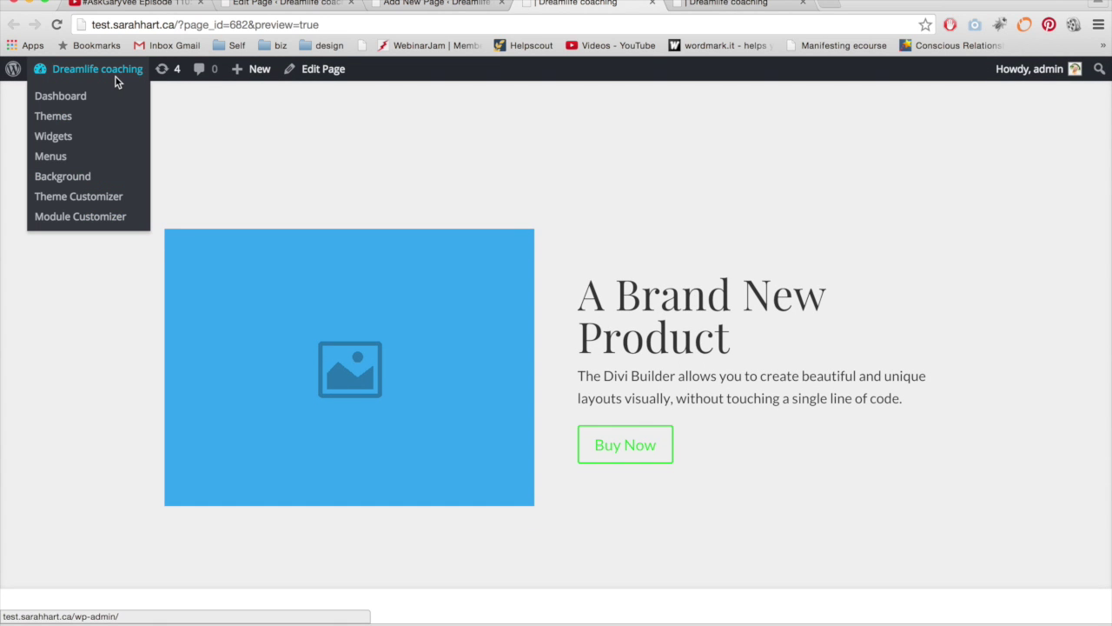
{"action": "left_click", "coordinate": [98, 199]}
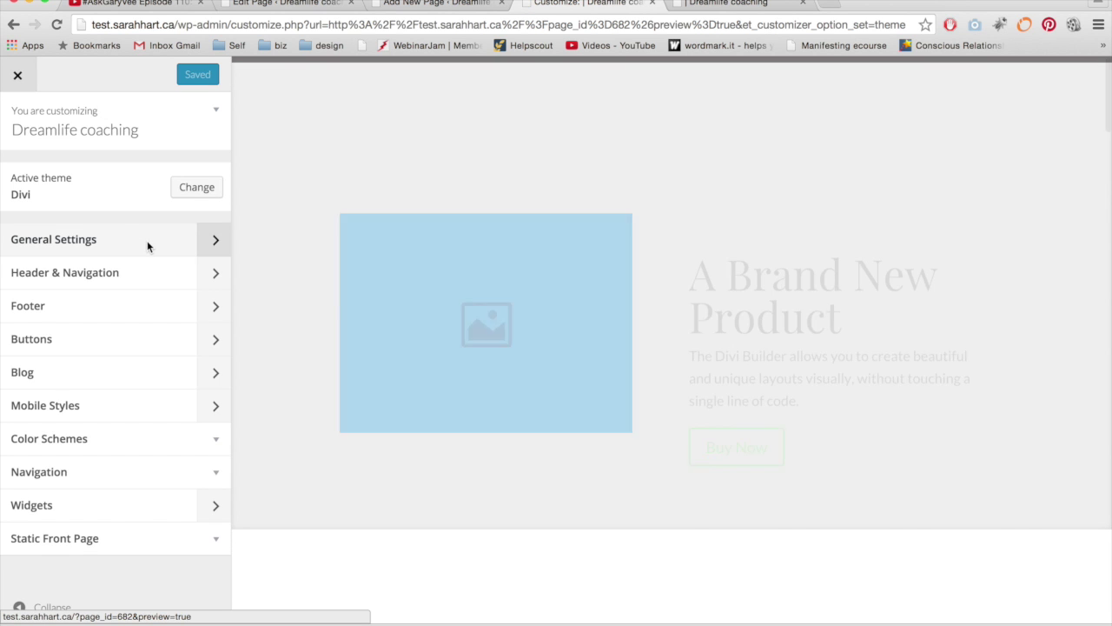
{"action": "left_click", "coordinate": [146, 242]}
{"action": "left_click", "coordinate": [96, 169]}
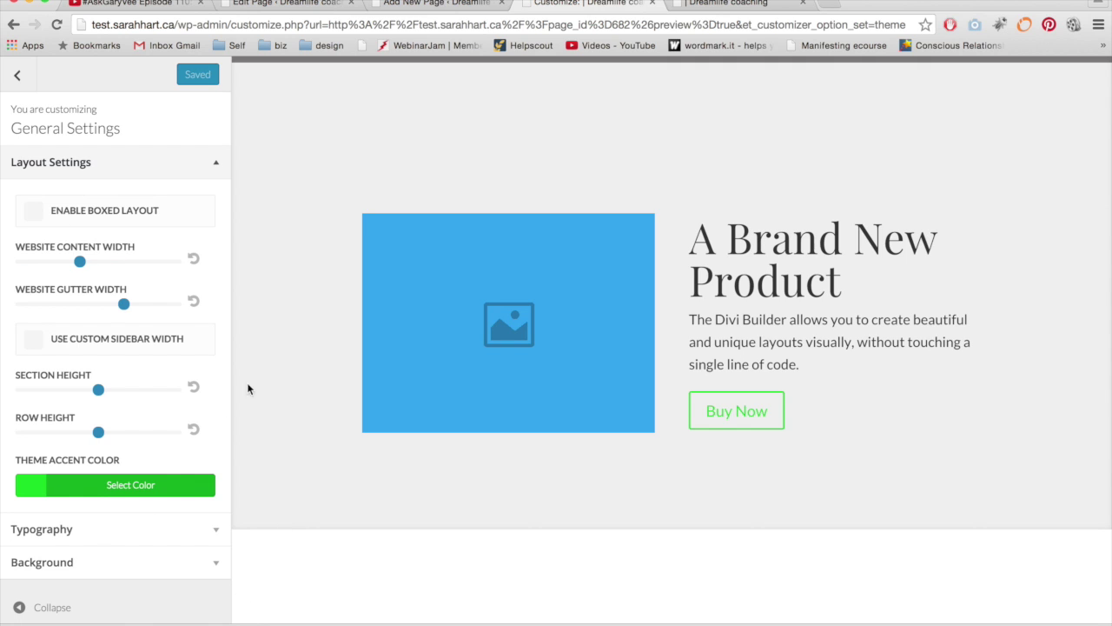
{"action": "left_click_drag", "start_coordinate": [81, 260], "coordinate": [21, 261]}
{"action": "scroll", "coordinate": [444, 292], "scroll_direction": "down", "scroll_amount": 5}
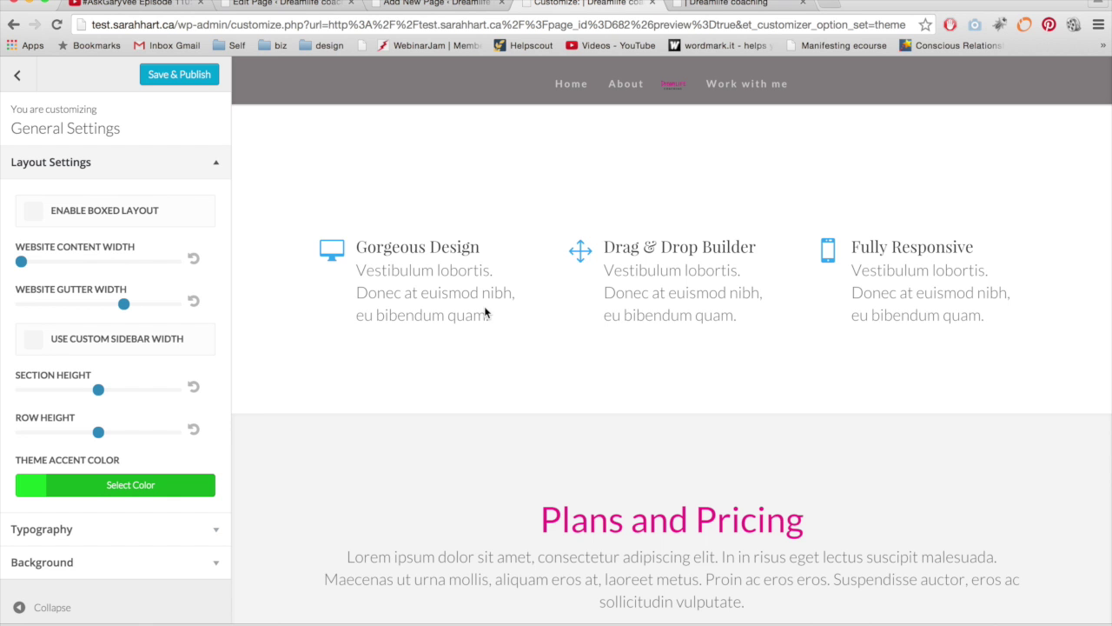
Reduce the website gutter width step by step to its minimum while viewing the pricing section in the preview.
{"action": "scroll", "coordinate": [484, 306], "scroll_direction": "down", "scroll_amount": 5}
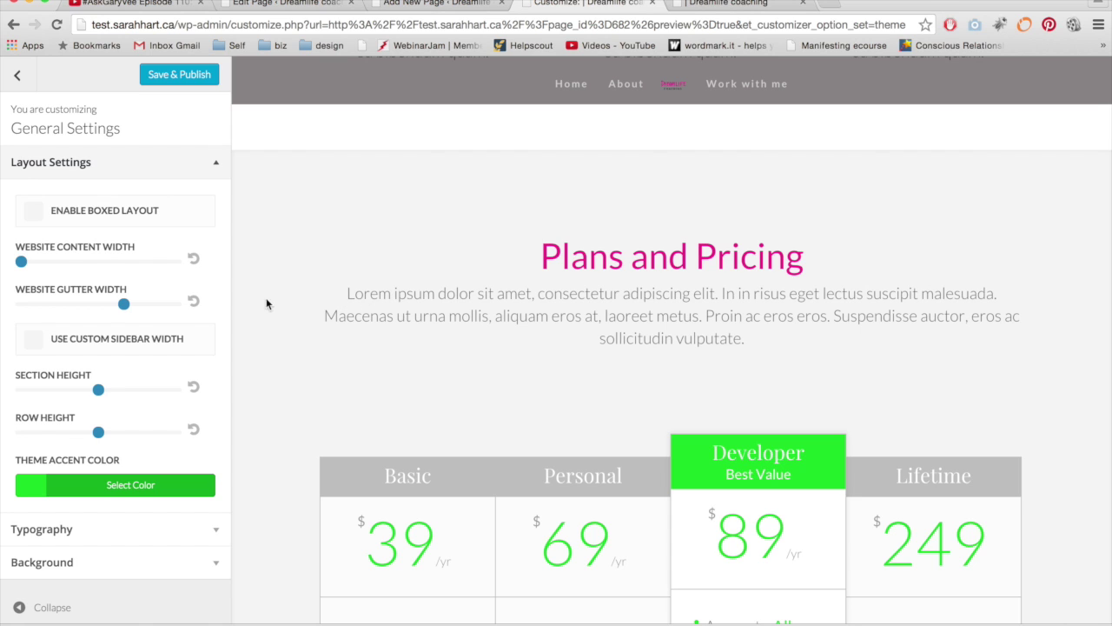
{"action": "mouse_move", "coordinate": [21, 262]}
{"action": "left_mouse_down"}
{"action": "mouse_move", "coordinate": [130, 266]}
{"action": "mouse_move", "coordinate": [21, 262]}
{"action": "left_mouse_up"}
{"action": "left_click_drag", "start_coordinate": [152, 302], "coordinate": [96, 307]}
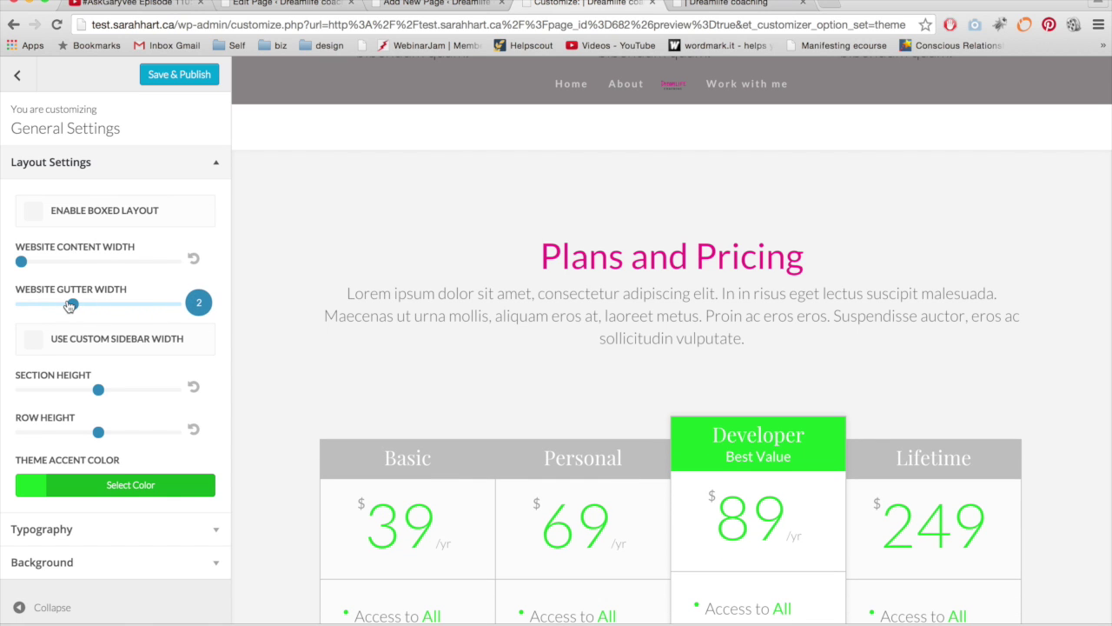
{"action": "left_click_drag", "start_coordinate": [108, 295], "coordinate": [7, 322]}
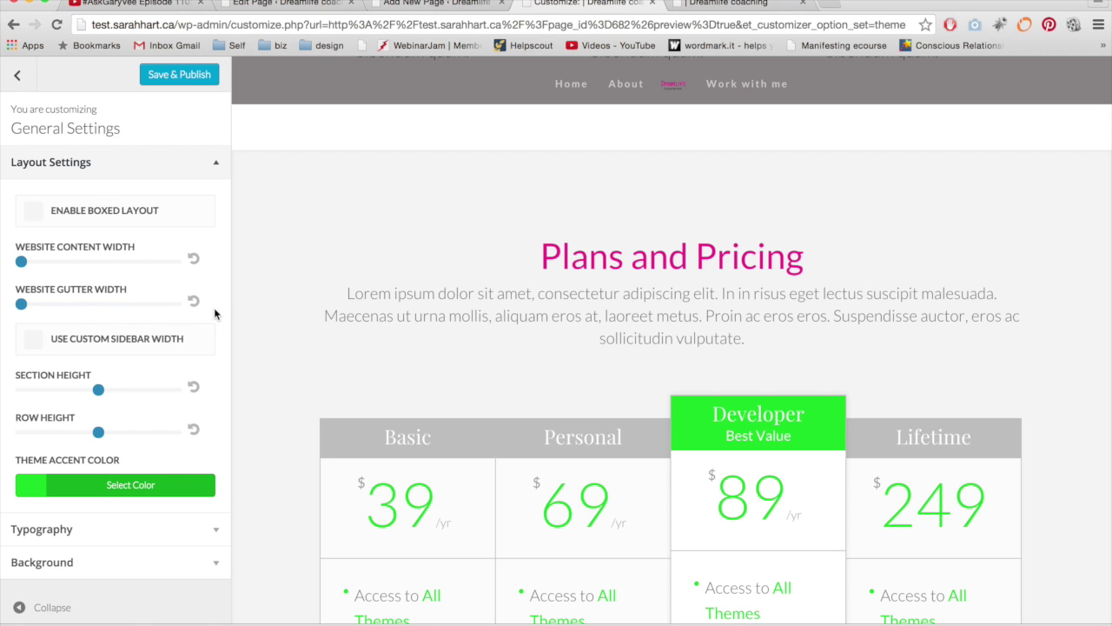
Try the minimum section height, then set it slightly below the middle of its range and check the section spacing.
{"action": "left_click_drag", "start_coordinate": [98, 391], "coordinate": [43, 391]}
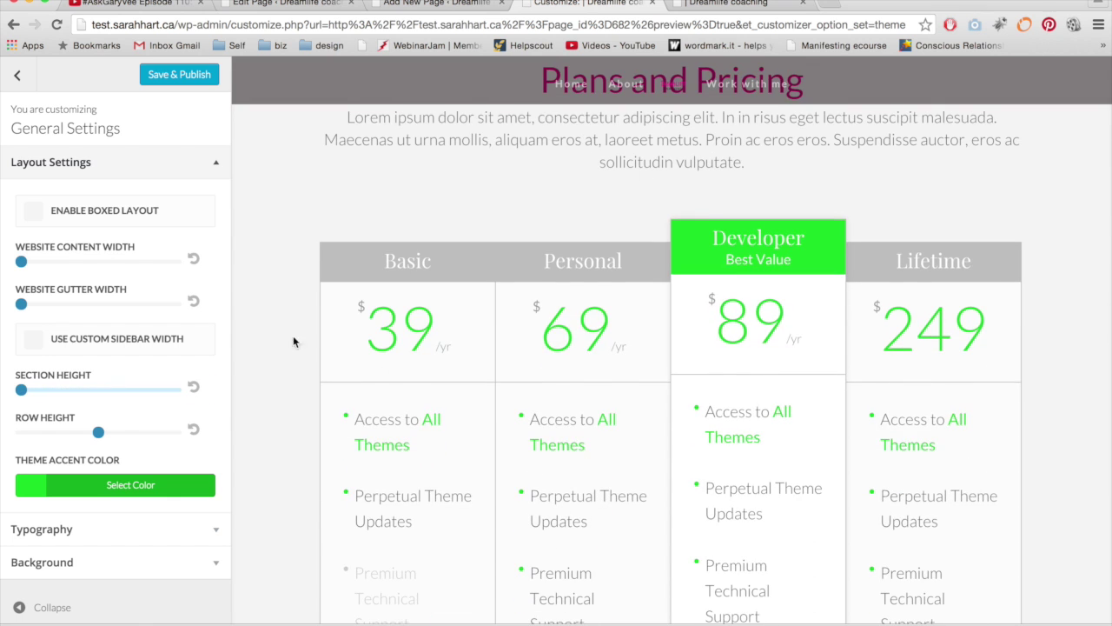
{"action": "scroll", "coordinate": [508, 346], "scroll_direction": "up", "scroll_amount": 5}
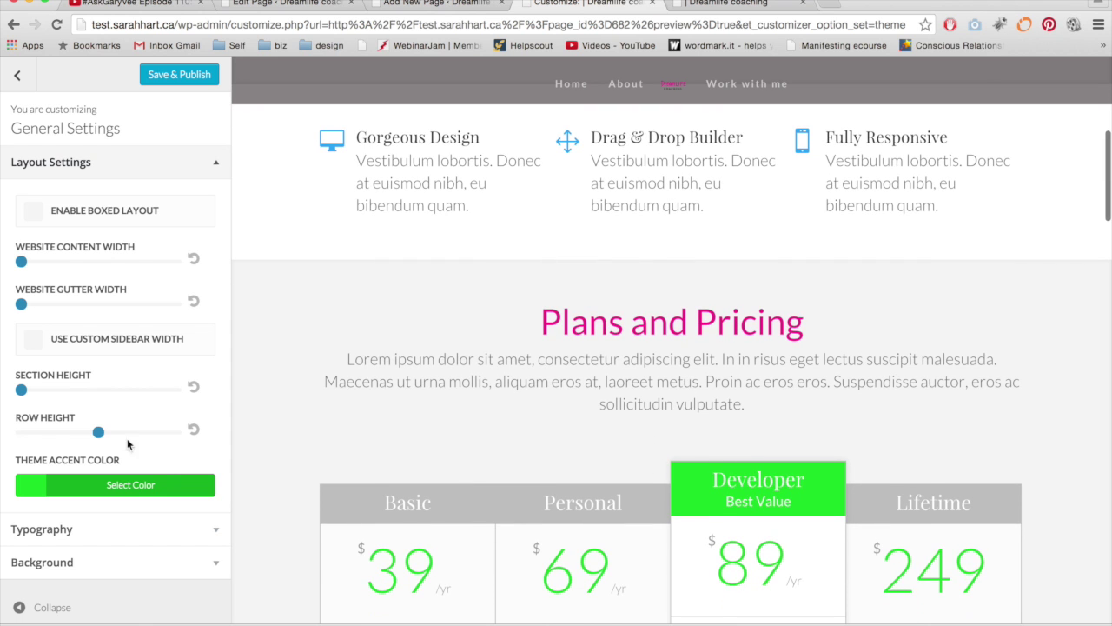
{"action": "left_click_drag", "start_coordinate": [21, 389], "coordinate": [80, 389]}
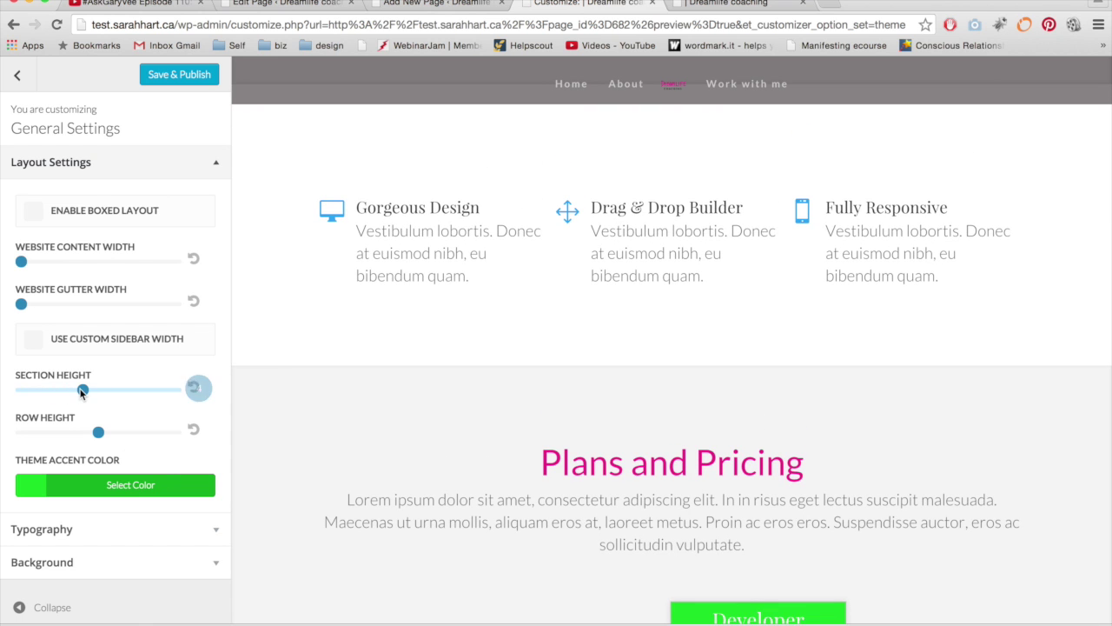
{"action": "scroll", "coordinate": [488, 382], "scroll_direction": "down", "scroll_amount": 3}
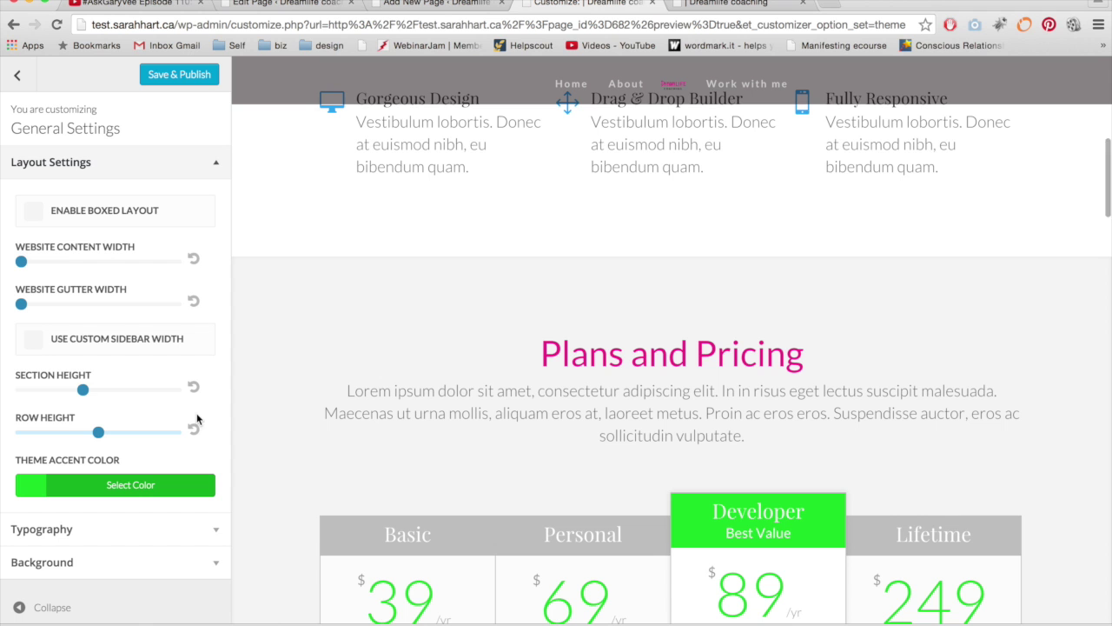
Lower the row height to about a fifth of its range and check the preview from pricing down to the FAQ.
{"action": "left_click_drag", "start_coordinate": [98, 432], "coordinate": [54, 445]}
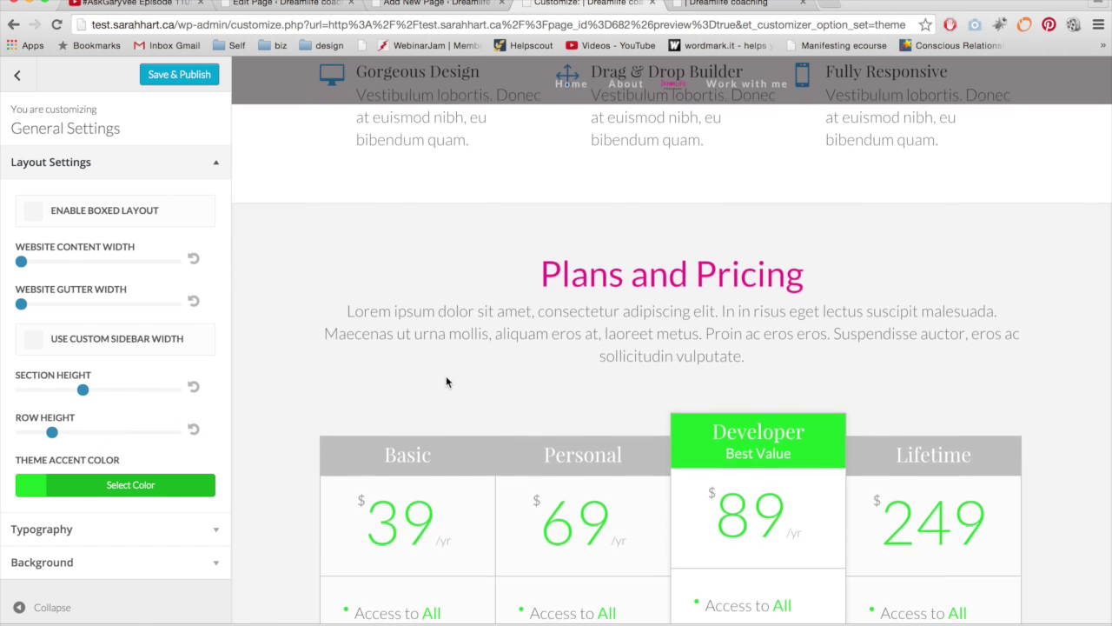
{"action": "scroll", "coordinate": [446, 375], "scroll_direction": "down", "scroll_amount": 5}
{"action": "scroll", "coordinate": [446, 381], "scroll_direction": "down", "scroll_amount": 10}
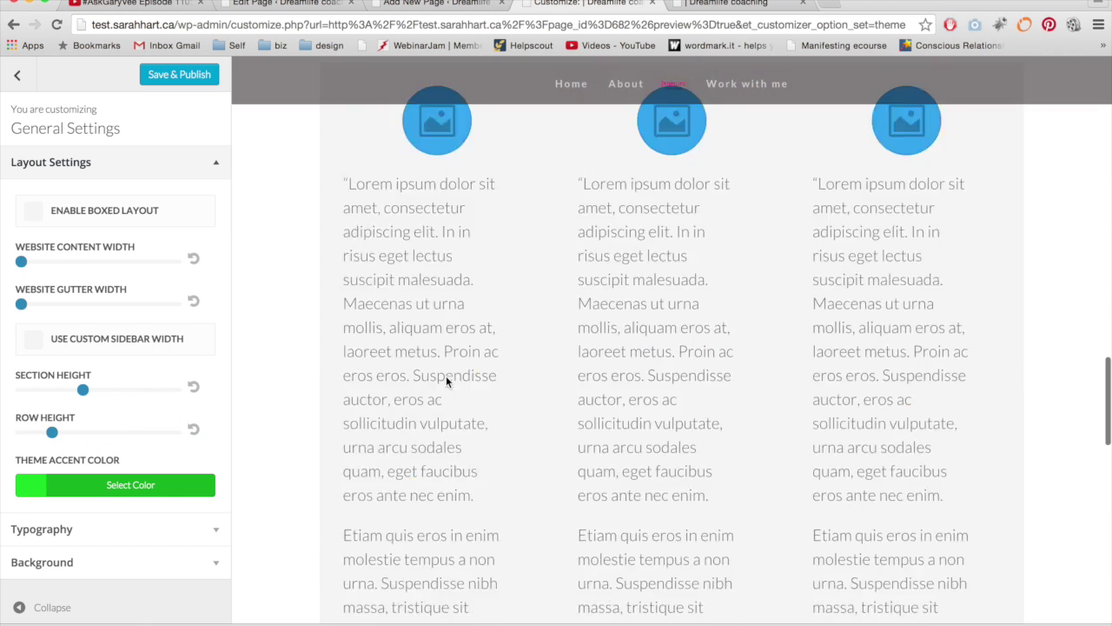
{"action": "scroll", "coordinate": [446, 377], "scroll_direction": "down", "scroll_amount": 1}
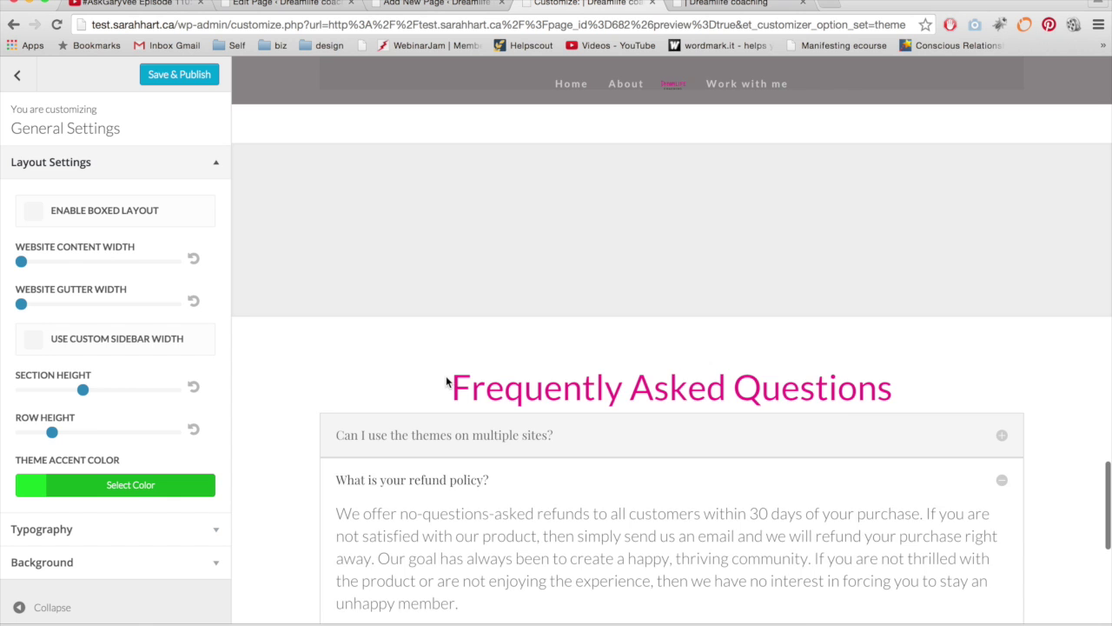
{"action": "scroll", "coordinate": [445, 380], "scroll_direction": "down", "scroll_amount": 4}
{"action": "scroll", "coordinate": [446, 380], "scroll_direction": "up", "scroll_amount": 5}
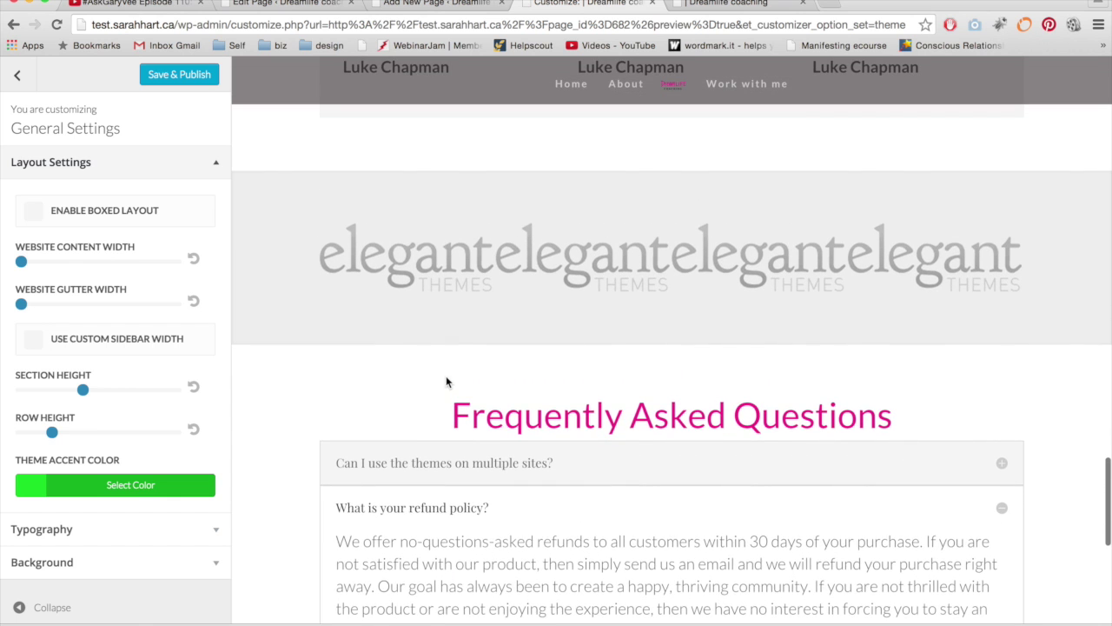
{"action": "scroll", "coordinate": [446, 381], "scroll_direction": "down", "scroll_amount": 6}
Set the row height slightly above the middle of its range and check the testimonials and FAQ spacing.
{"action": "left_click_drag", "start_coordinate": [53, 432], "coordinate": [121, 432]}
{"action": "scroll", "coordinate": [374, 379], "scroll_direction": "up", "scroll_amount": 8}
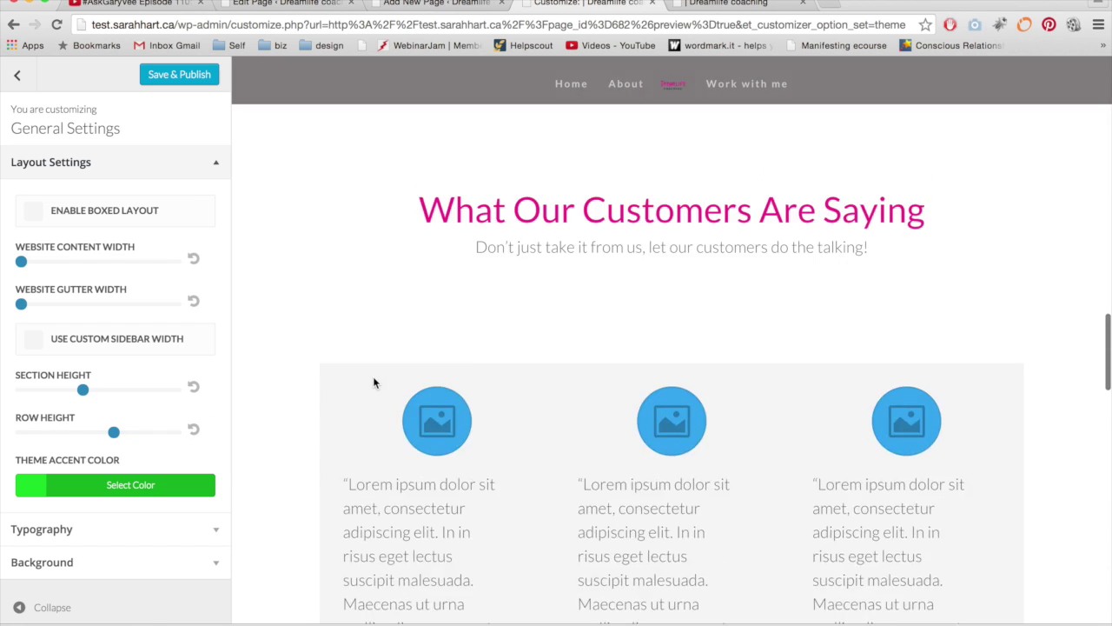
{"action": "scroll", "coordinate": [374, 383], "scroll_direction": "down", "scroll_amount": 9}
{"action": "scroll", "coordinate": [374, 384], "scroll_direction": "up", "scroll_amount": 7}
{"action": "scroll", "coordinate": [373, 384], "scroll_direction": "down", "scroll_amount": 10}
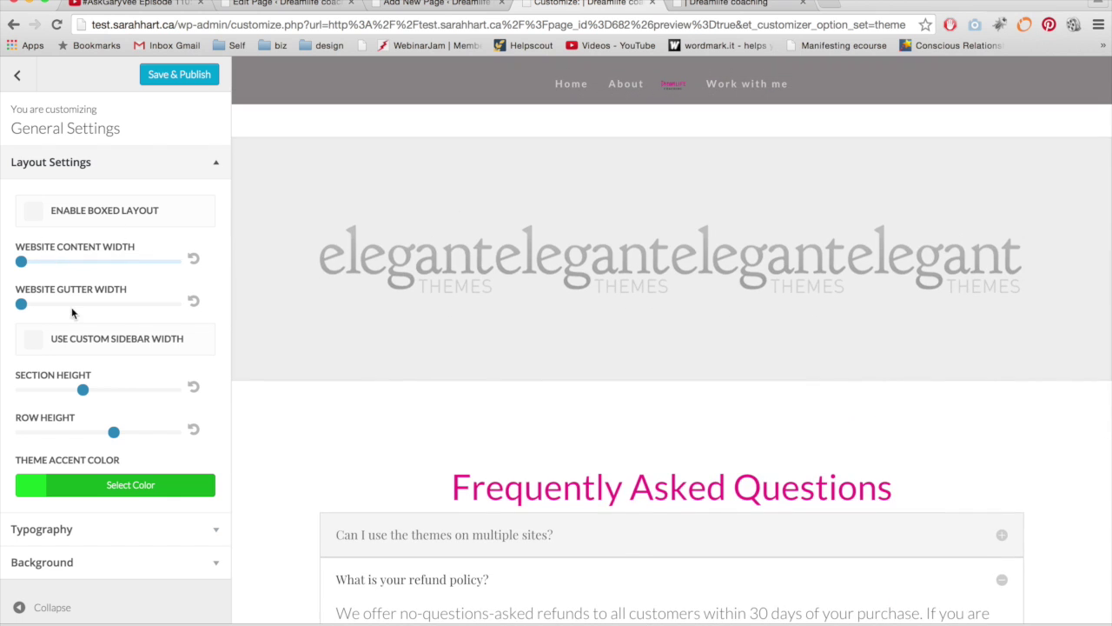
Restore the website gutter width to its original level and review the typography options from body text size to body text color.
{"action": "left_click_drag", "start_coordinate": [26, 304], "coordinate": [122, 303]}
{"action": "left_click", "coordinate": [33, 306]}
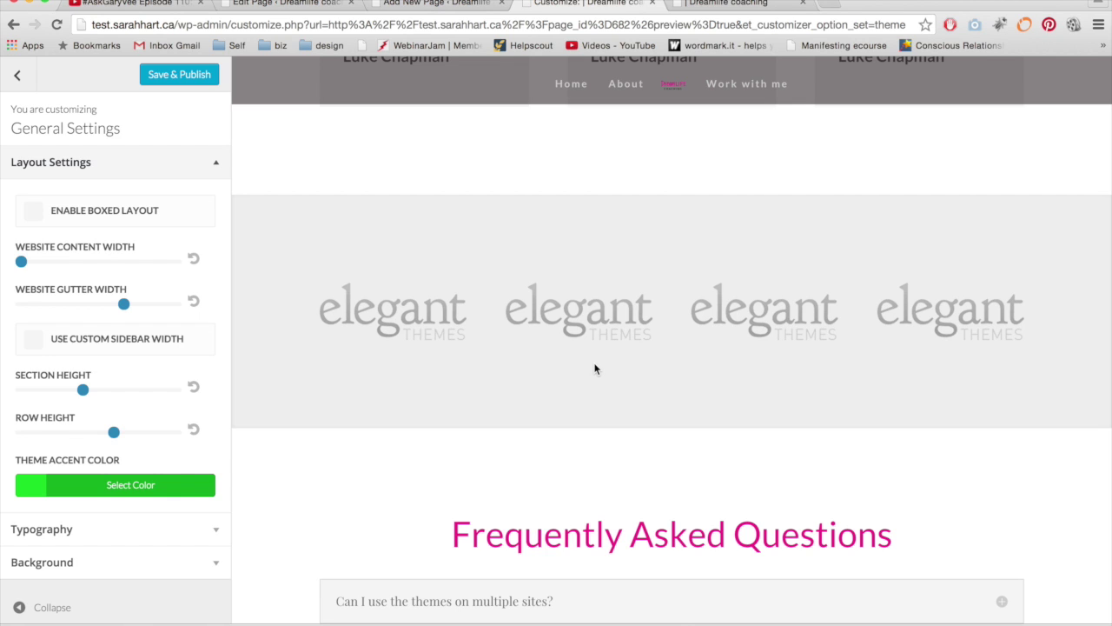
{"action": "left_click", "coordinate": [135, 530]}
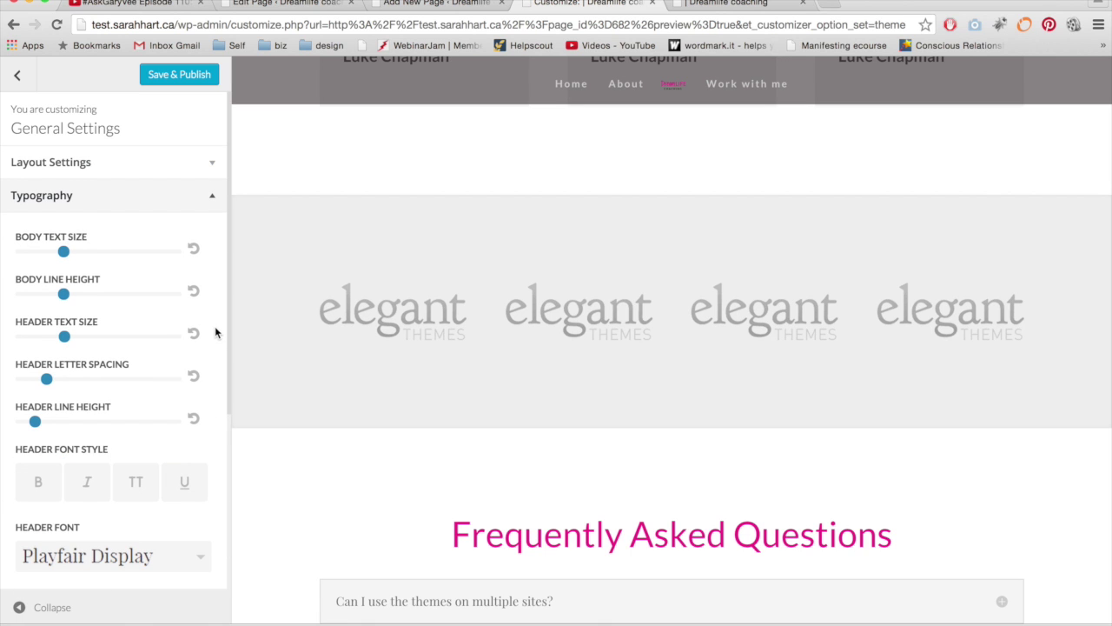
{"action": "scroll", "coordinate": [217, 331], "scroll_direction": "down", "scroll_amount": 5}
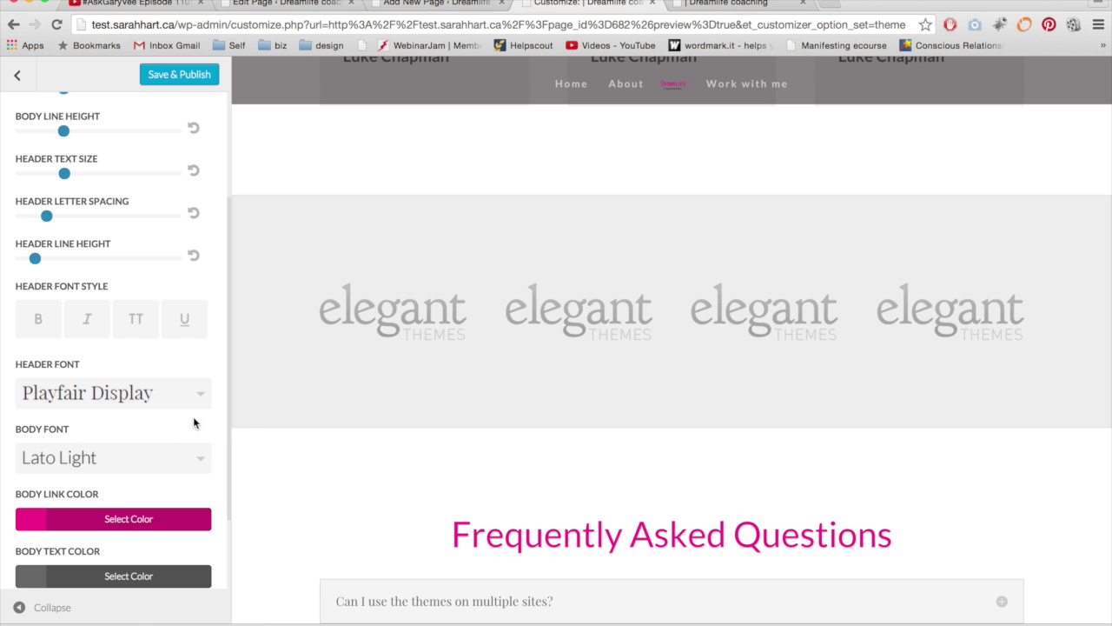
Search for "google fonts" in a new browser tab and open the Google Fonts site.
{"action": "left_click", "coordinate": [834, 7]}
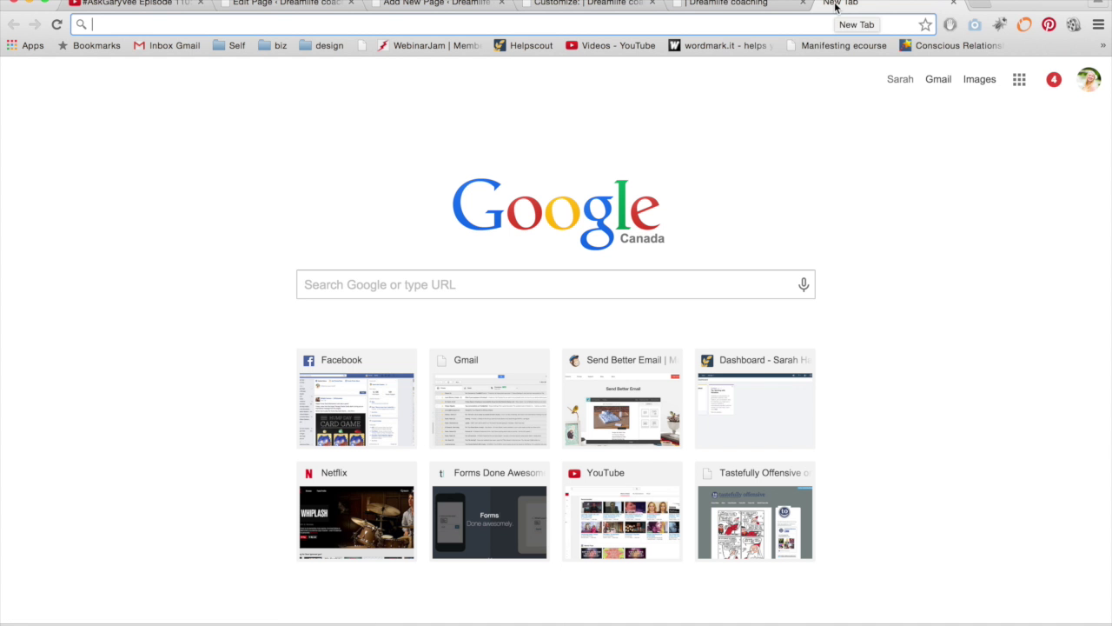
{"action": "type", "text": "google"}
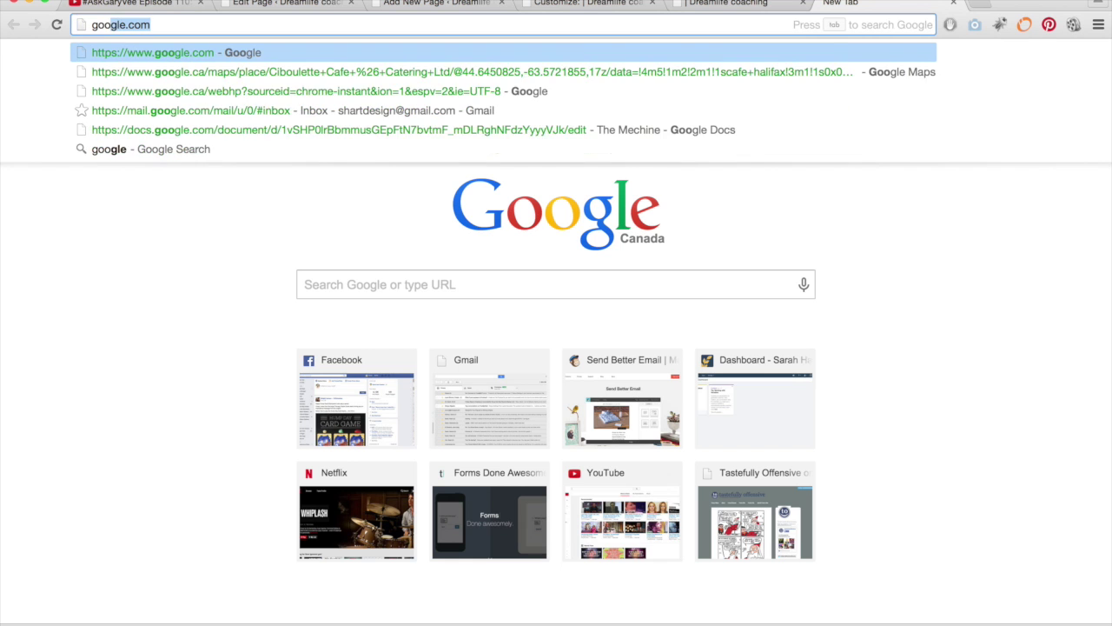
{"action": "type", "text": " fonts"}
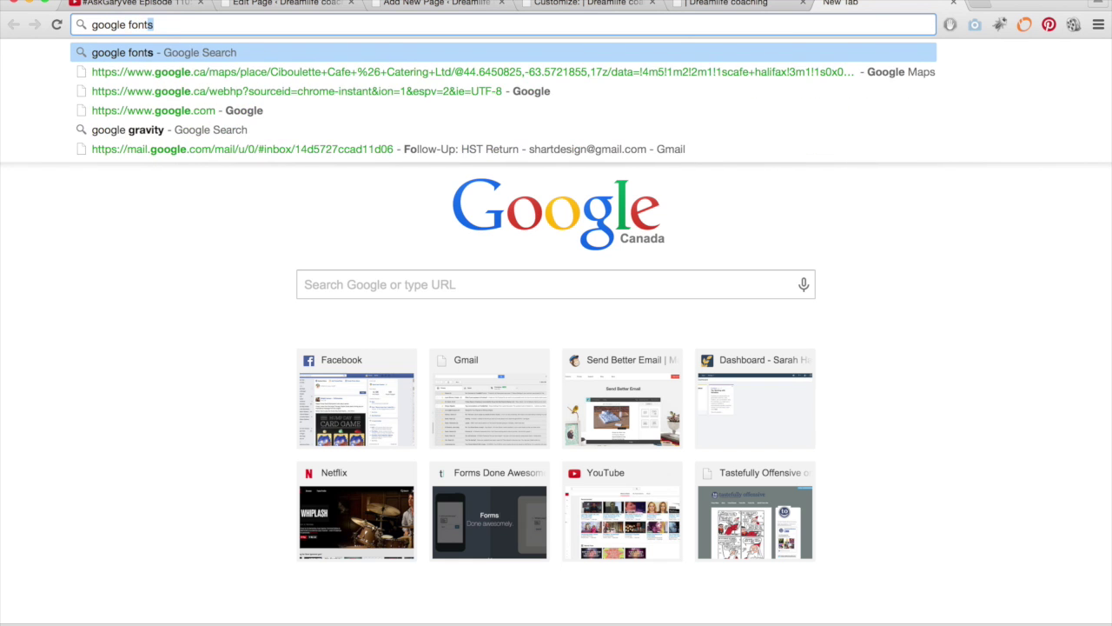
{"action": "key", "text": "Return"}
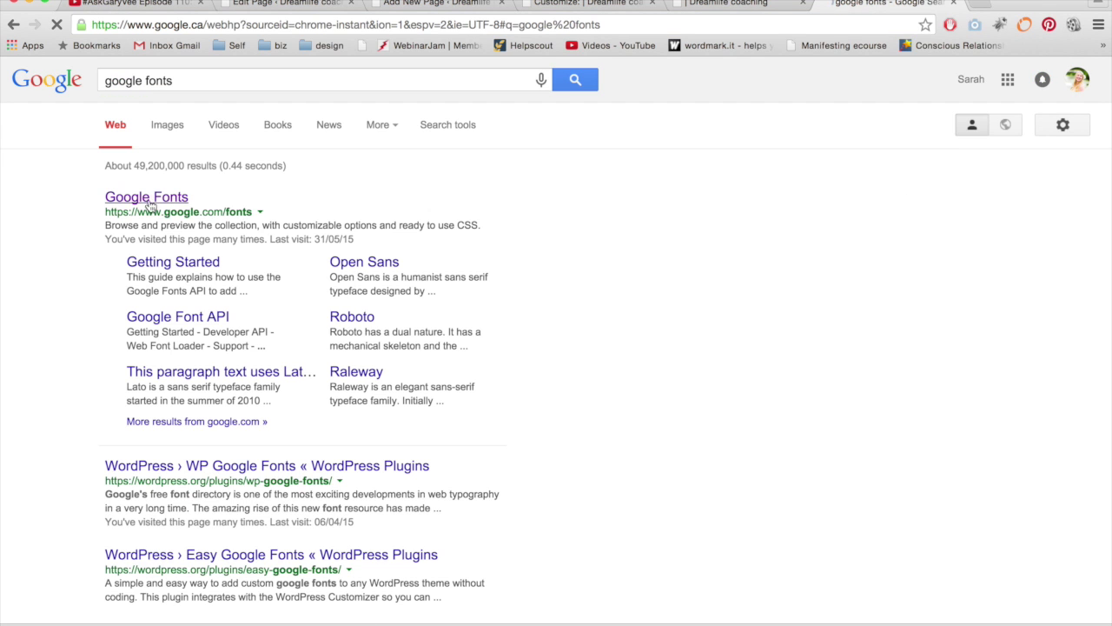
{"action": "left_click", "coordinate": [149, 200]}
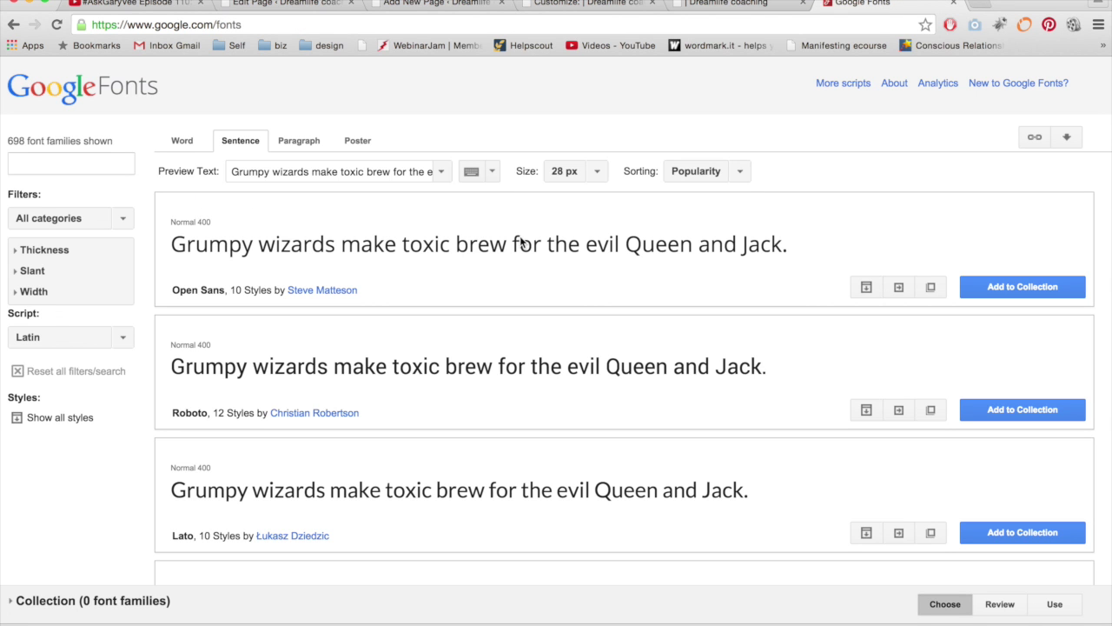
Add Open Sans to the Google Fonts collection and review its usage page, including the styles and download options.
{"action": "left_click", "coordinate": [1013, 278]}
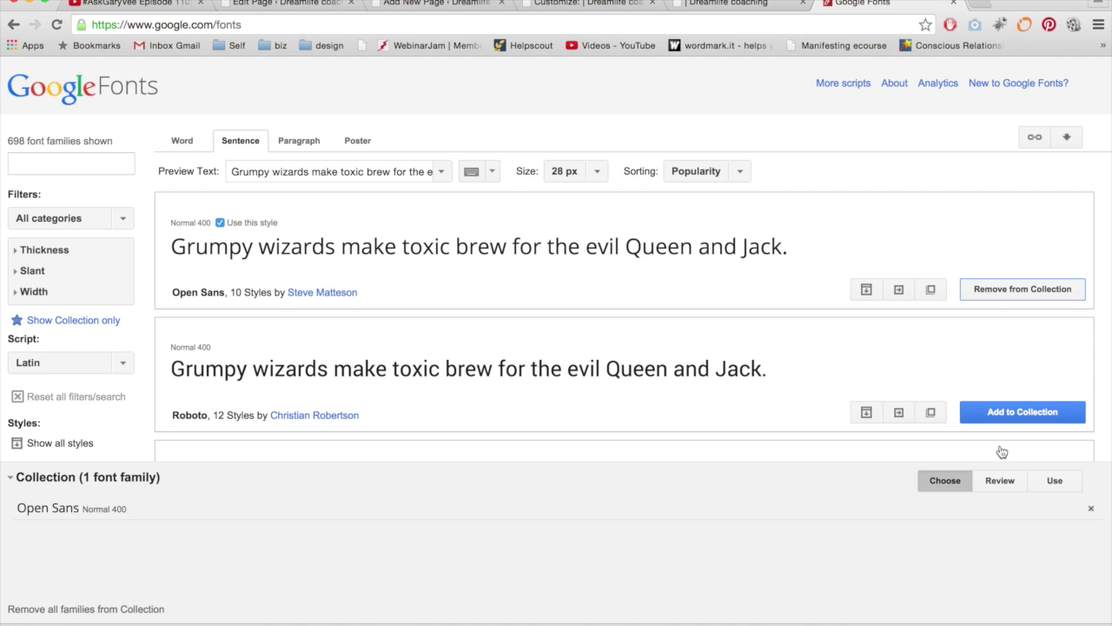
{"action": "left_click", "coordinate": [1056, 486]}
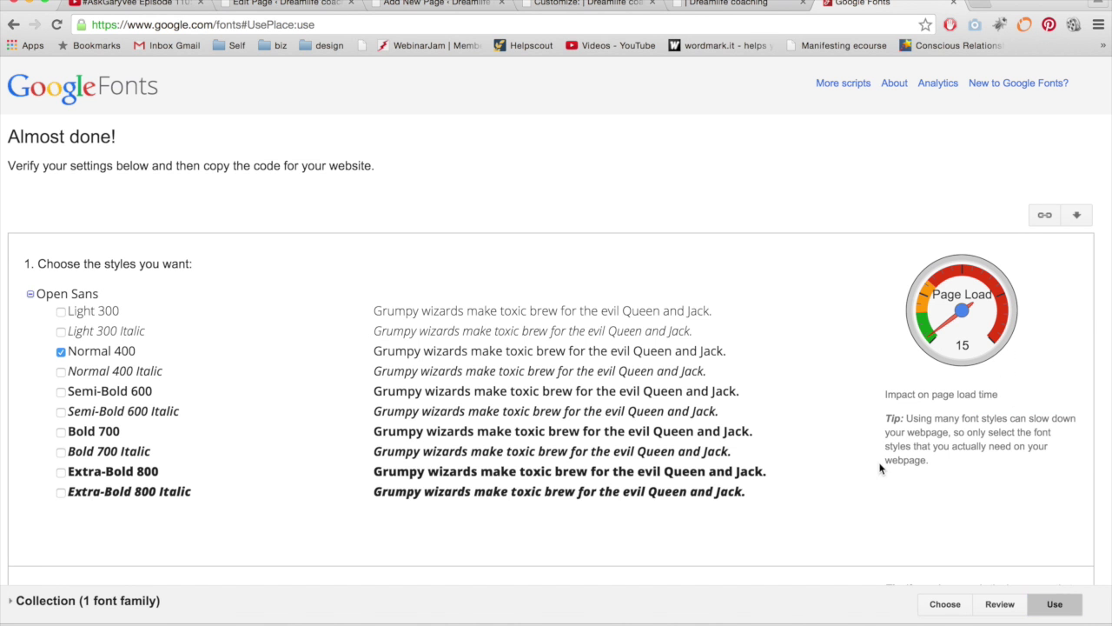
{"action": "scroll", "coordinate": [795, 456], "scroll_direction": "down", "scroll_amount": 2}
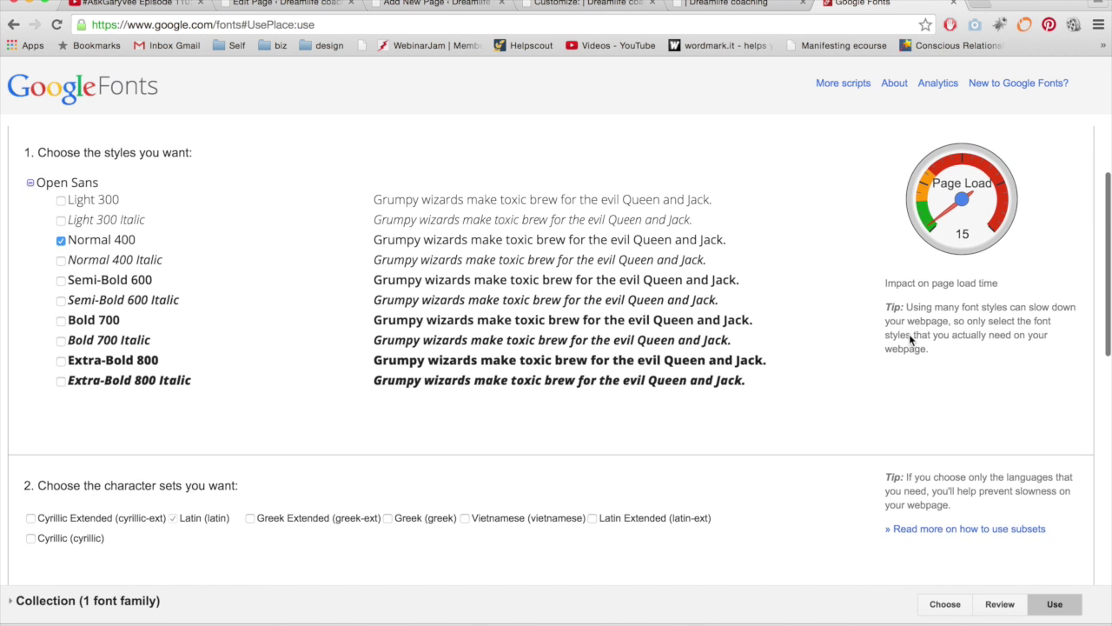
{"action": "scroll", "coordinate": [909, 334], "scroll_direction": "up", "scroll_amount": 2}
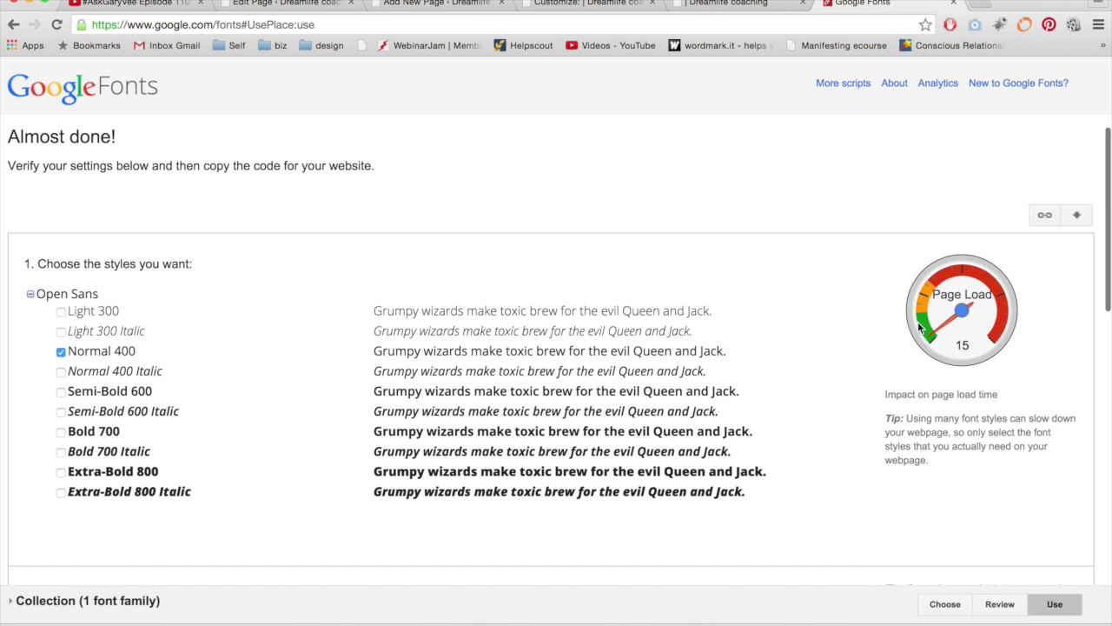
{"action": "left_click", "coordinate": [1074, 218]}
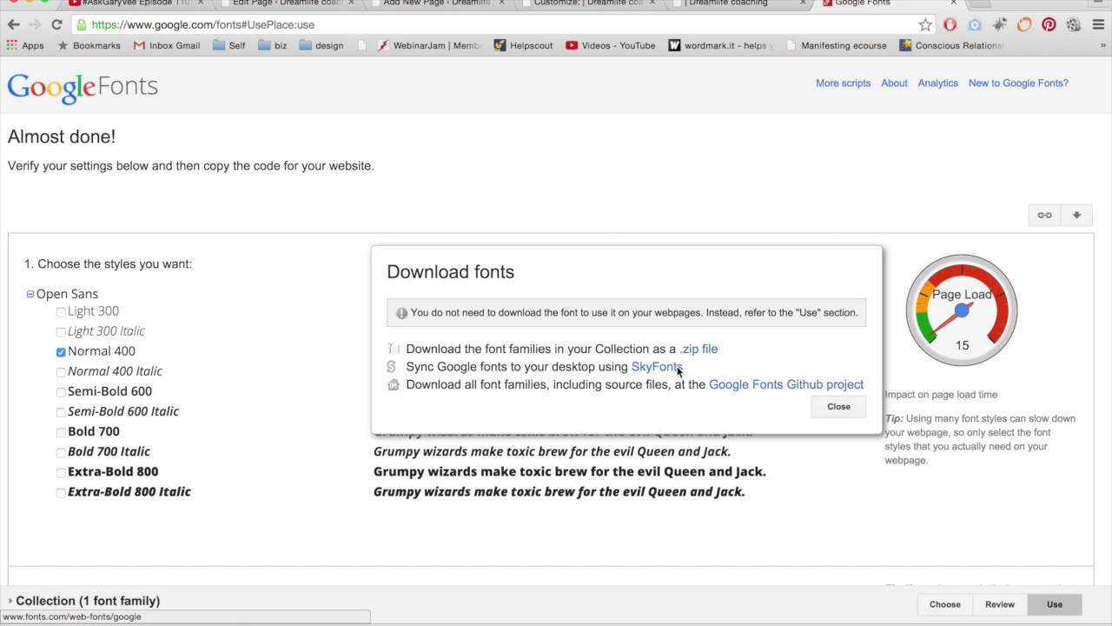
{"action": "left_click", "coordinate": [835, 409]}
Select the standard embed link code for Open Sans and examine the instructions for integrating the font into CSS.
{"action": "scroll", "coordinate": [835, 409], "scroll_direction": "down", "scroll_amount": 5}
{"action": "scroll", "coordinate": [835, 416], "scroll_direction": "down", "scroll_amount": 3}
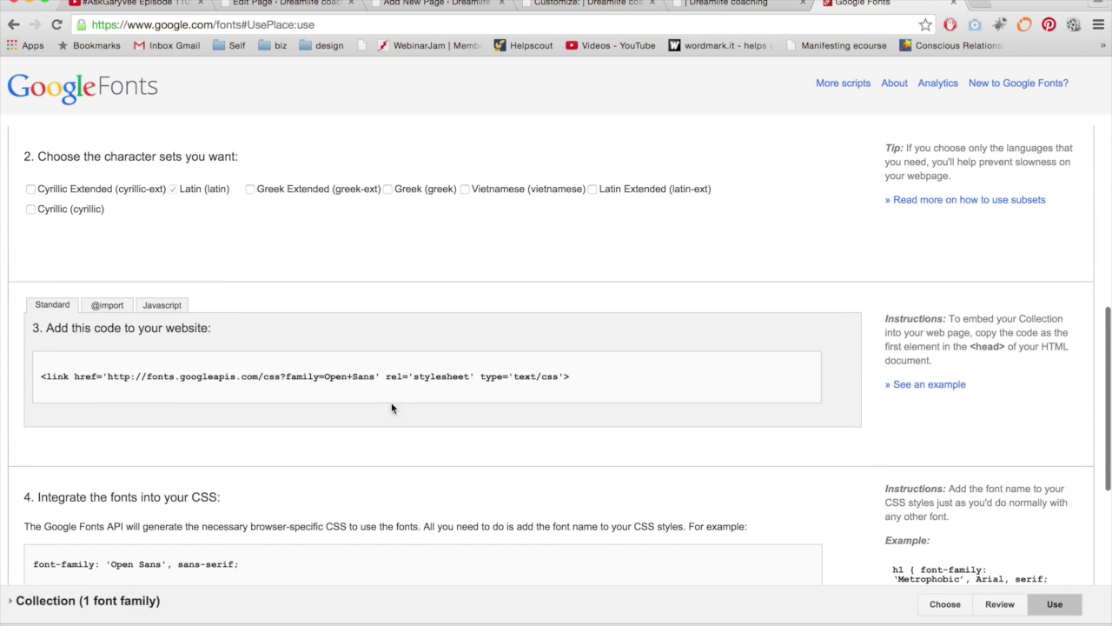
{"action": "left_click", "coordinate": [202, 376]}
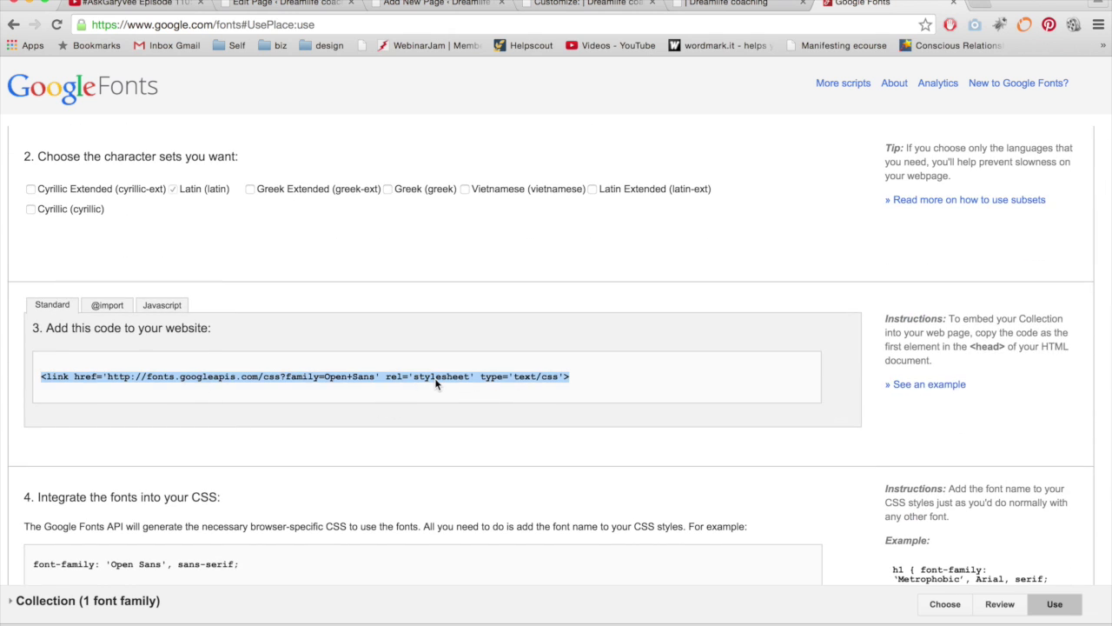
{"action": "scroll", "coordinate": [389, 362], "scroll_direction": "down", "scroll_amount": 3}
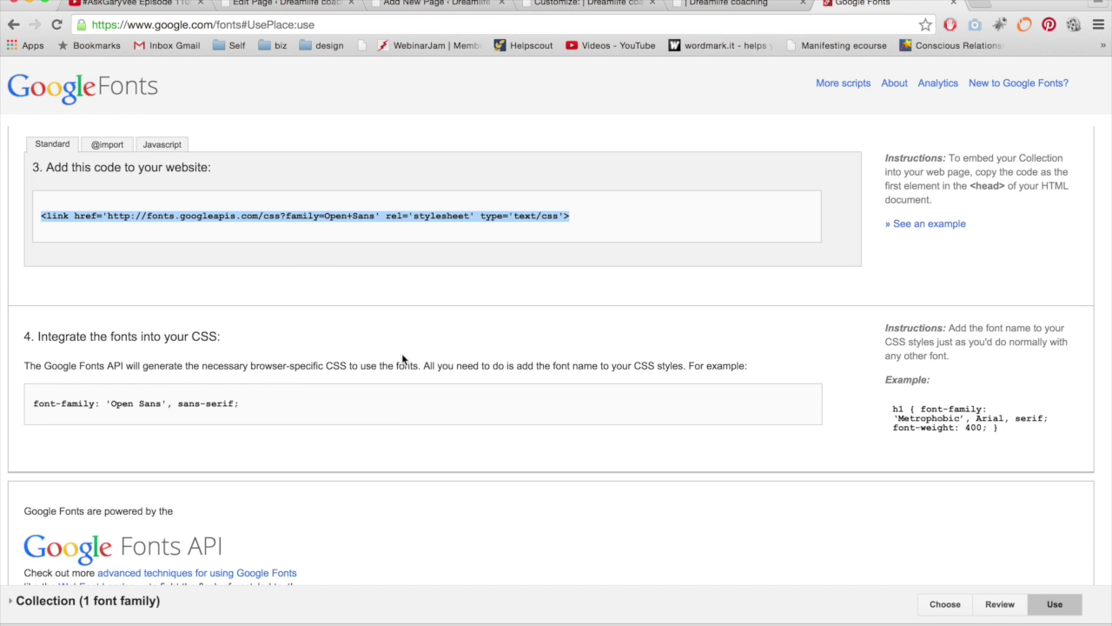
{"action": "scroll", "coordinate": [401, 352], "scroll_direction": "up", "scroll_amount": 7}
{"action": "scroll", "coordinate": [401, 353], "scroll_direction": "down", "scroll_amount": 5}
{"action": "scroll", "coordinate": [401, 359], "scroll_direction": "down", "scroll_amount": 1}
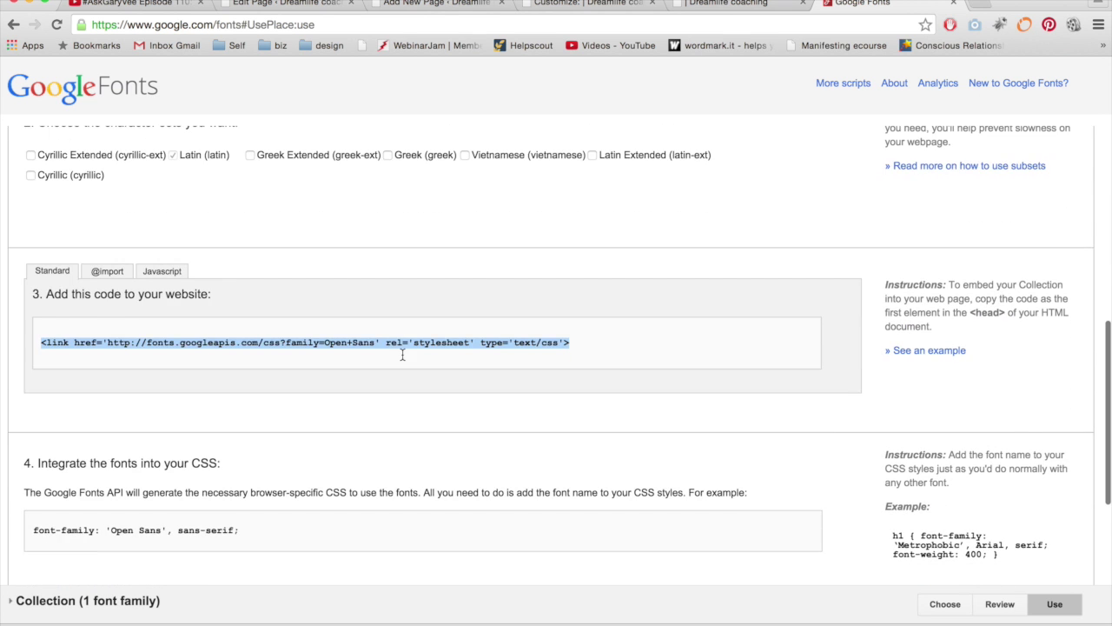
{"action": "left_click", "coordinate": [429, 29]}
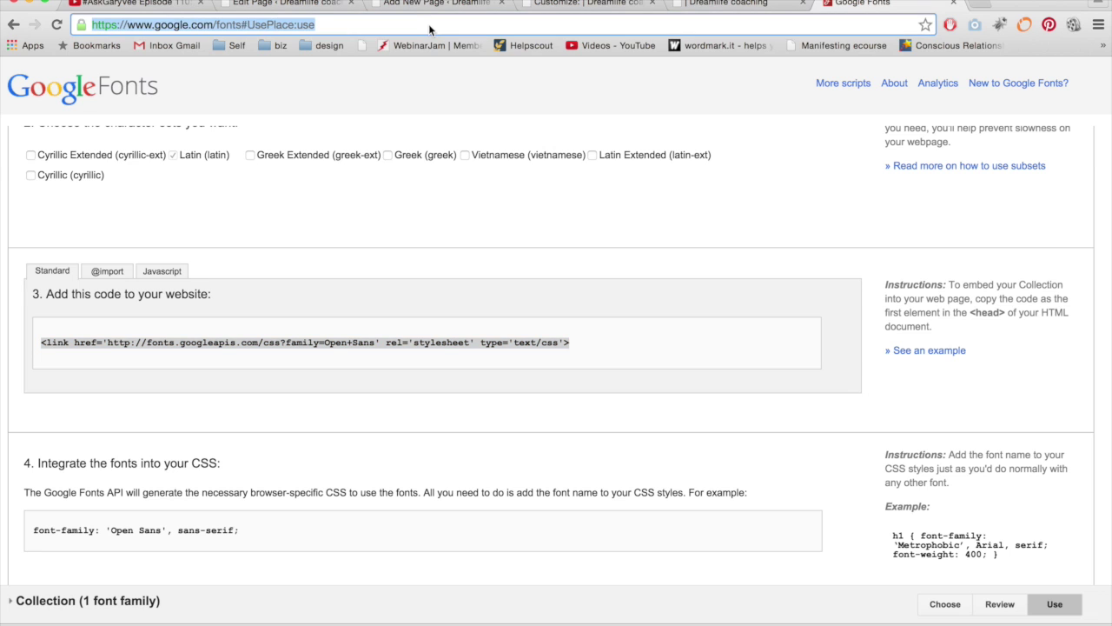
{"action": "type", "text": "upwork"}
{"action": "key", "text": "Return"}
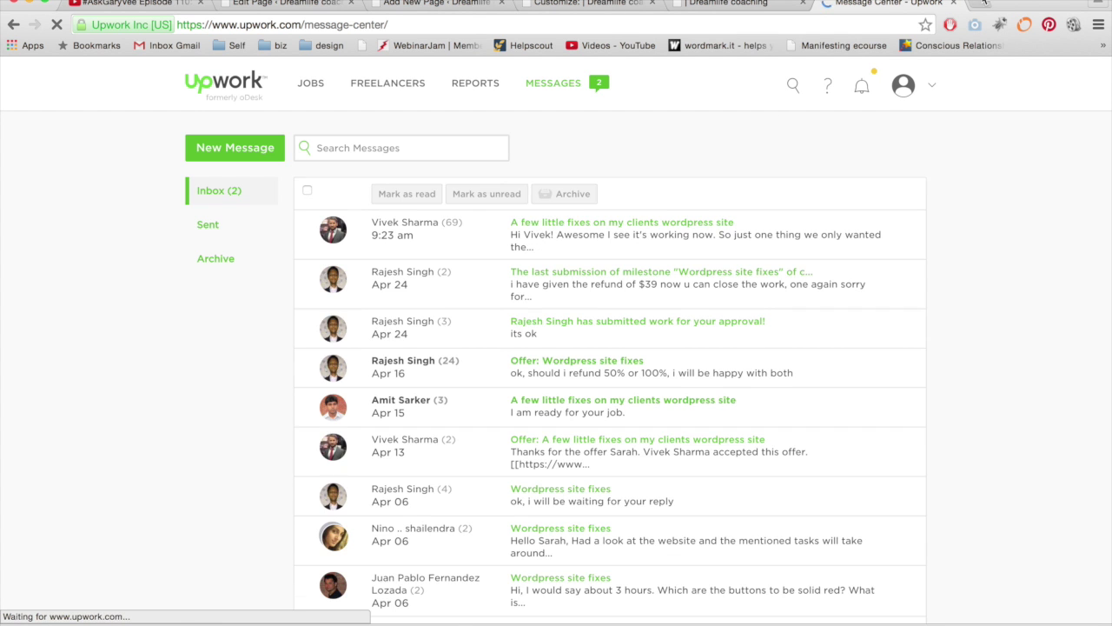
{"action": "left_click", "coordinate": [954, 3]}
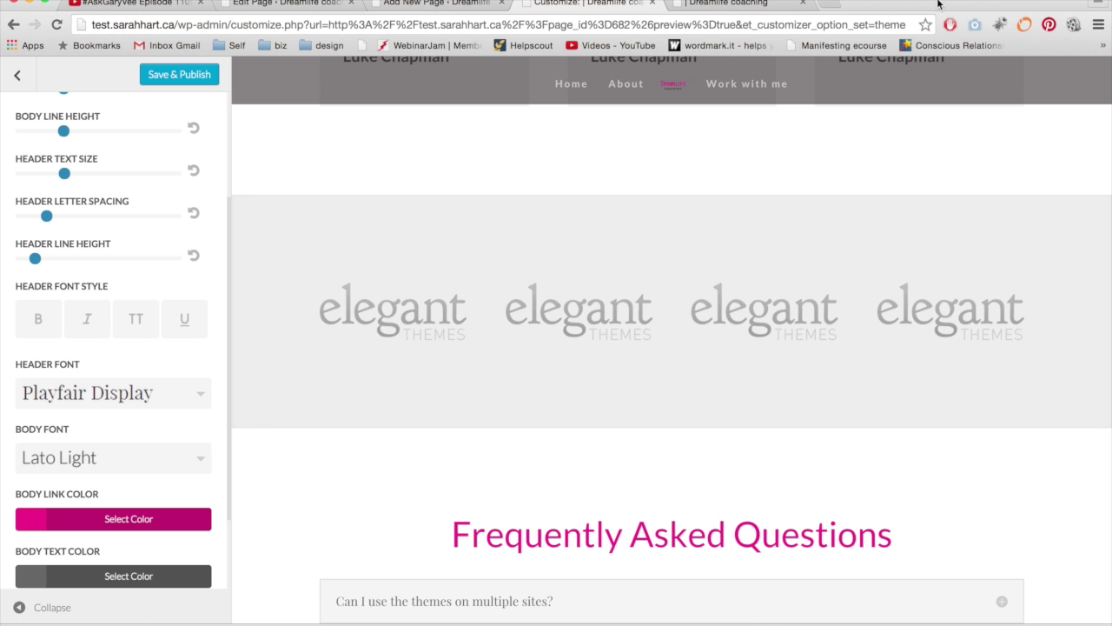
Enter the address upwork.com in a new browser tab.
{"action": "left_click", "coordinate": [829, 4]}
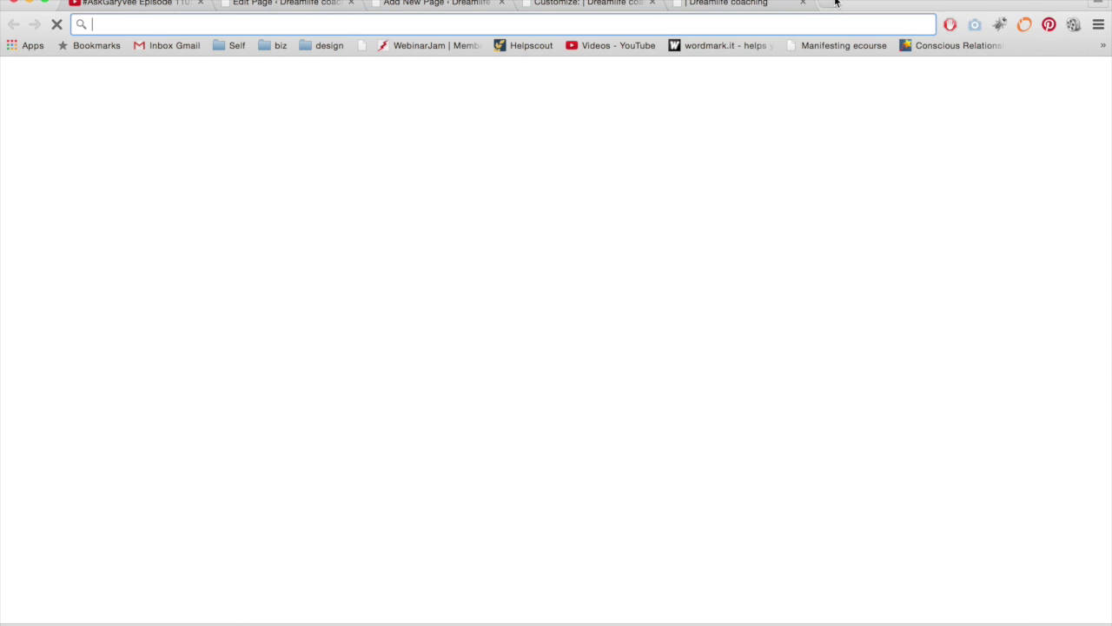
{"action": "type", "text": "upwor"}
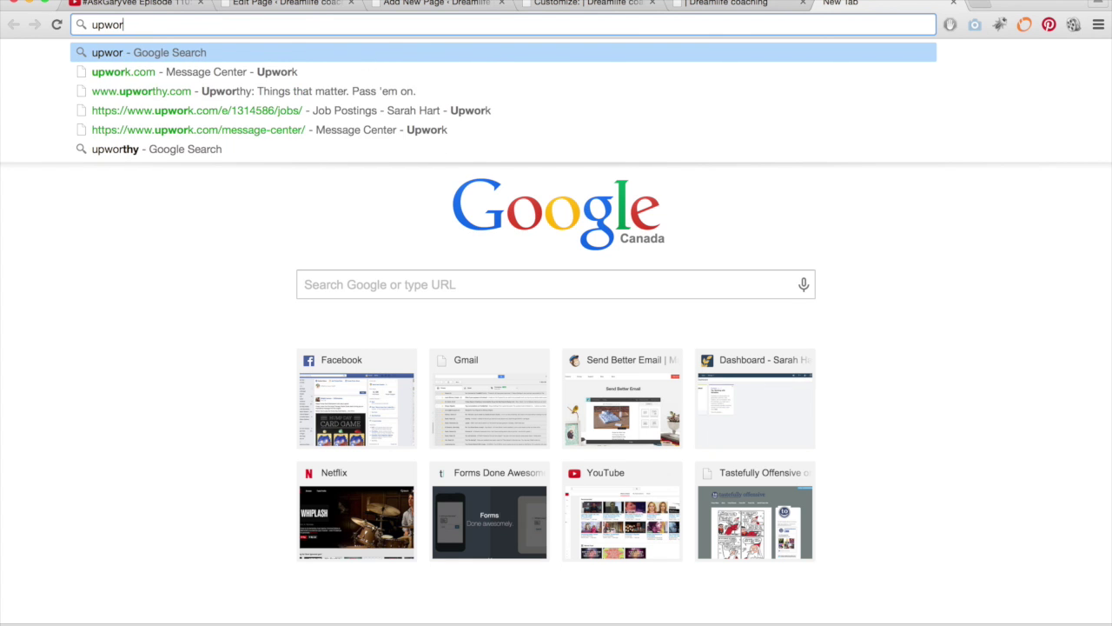
{"action": "type", "text": "k.com"}
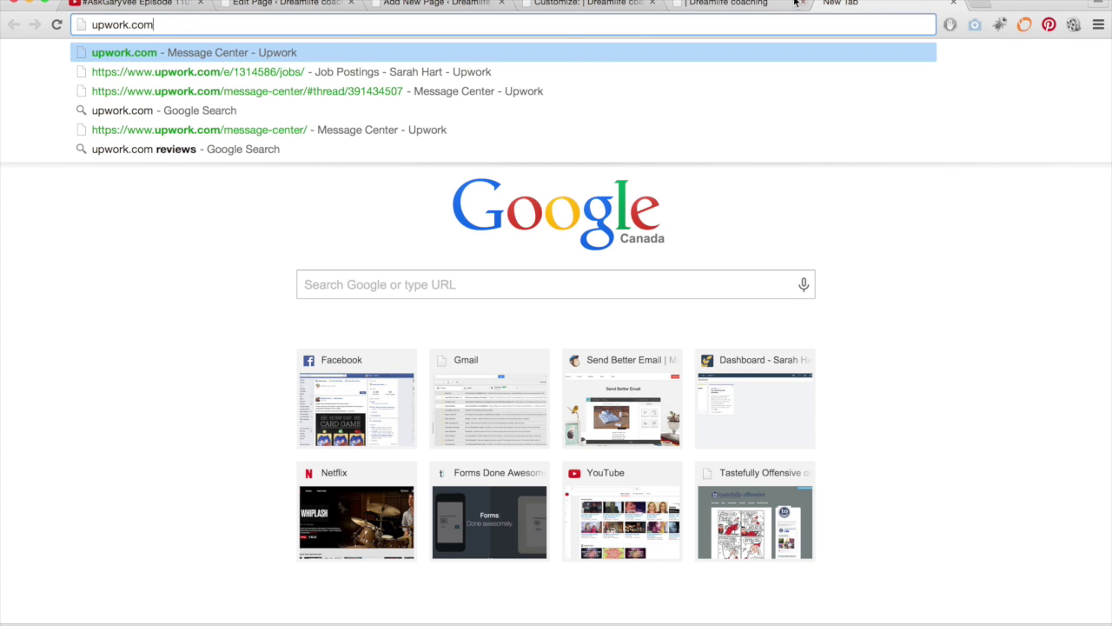
{"action": "left_click", "coordinate": [986, 299]}
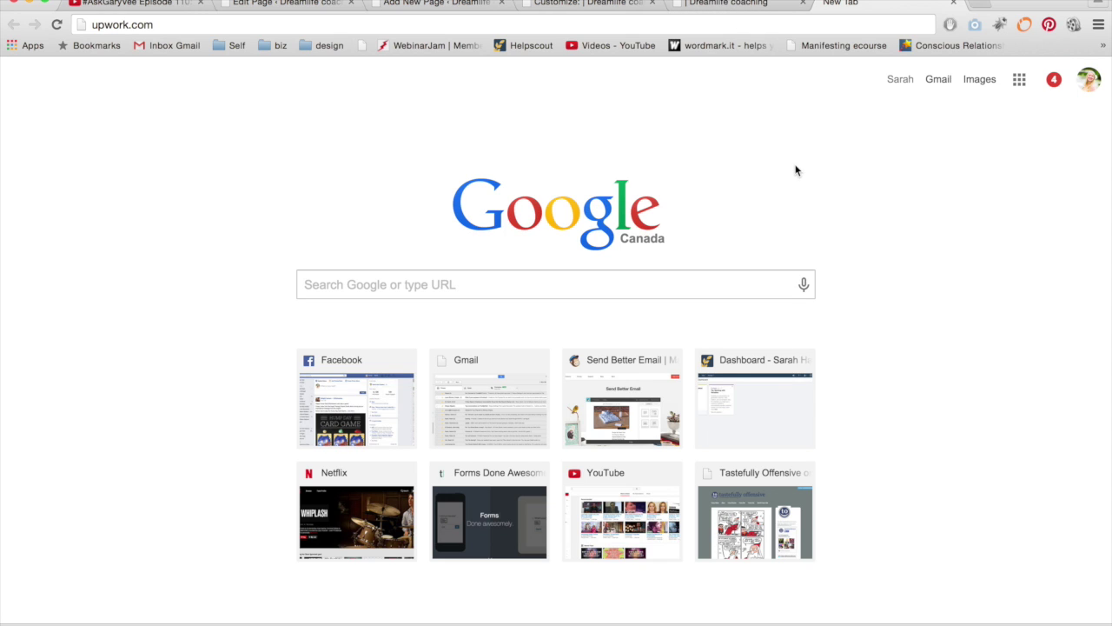
Switch to the Dreamlife coaching page preview and look over its image section with the three Lorem Ipsum columns.
{"action": "left_click", "coordinate": [719, 5]}
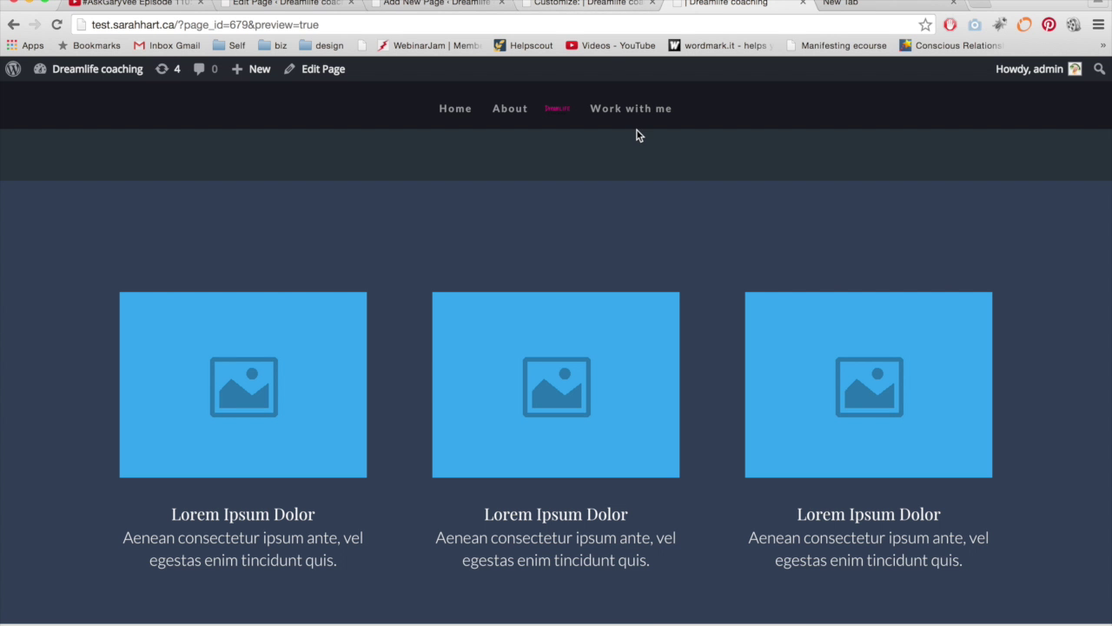
{"action": "scroll", "coordinate": [637, 135], "scroll_direction": "up", "scroll_amount": 4}
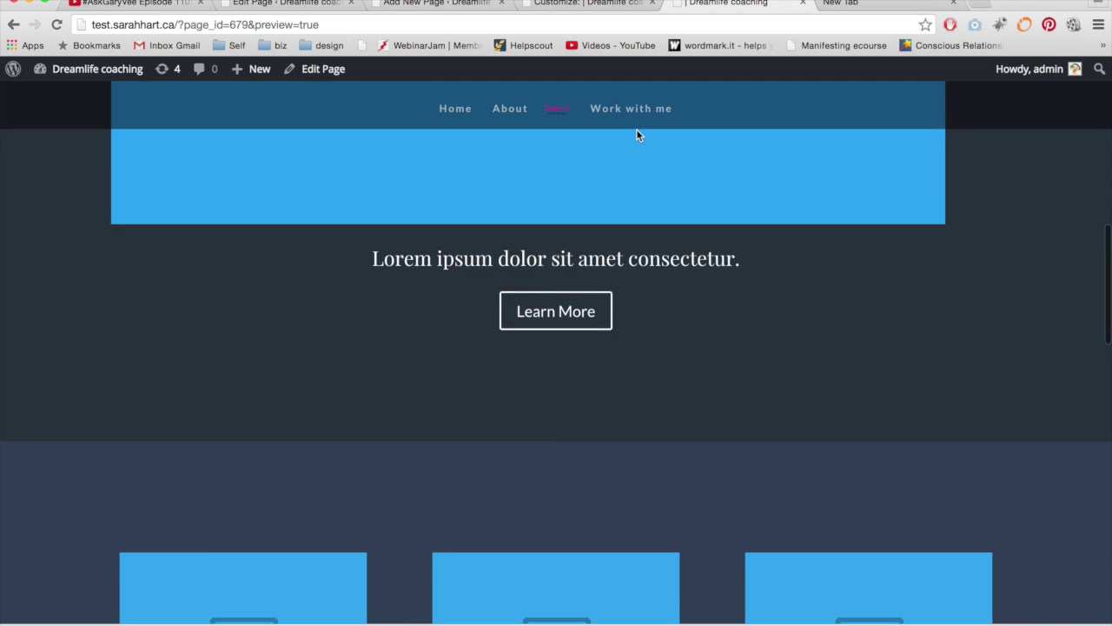
{"action": "scroll", "coordinate": [637, 135], "scroll_direction": "down", "scroll_amount": 5}
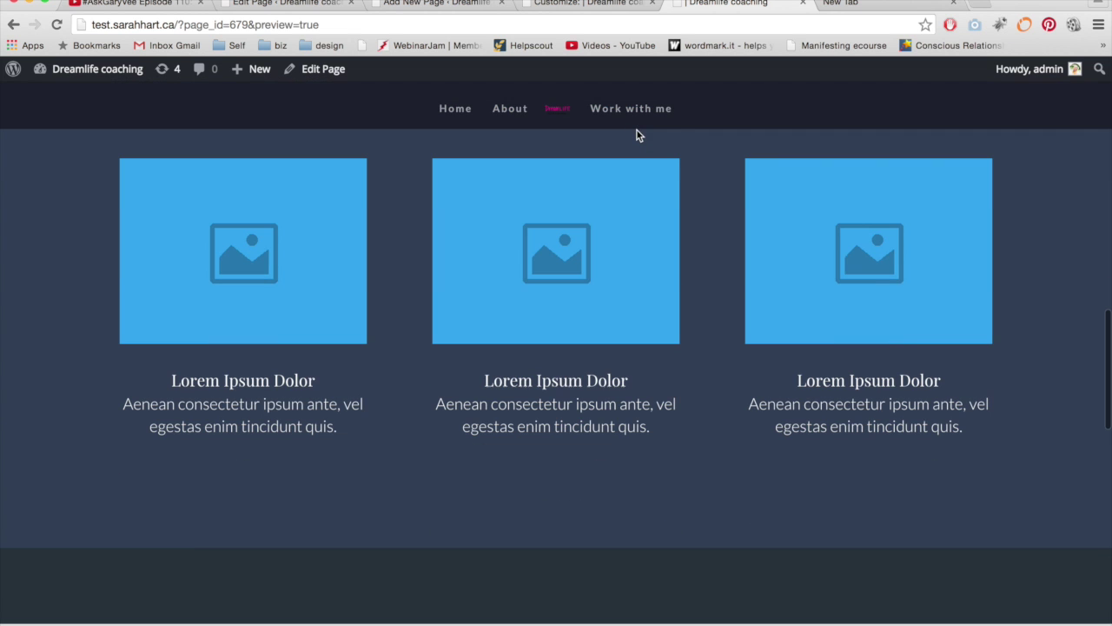
Return to the theme customizer, apply the underline header font style, and check it in the Frequently Asked Questions section.
{"action": "left_click", "coordinate": [598, 6]}
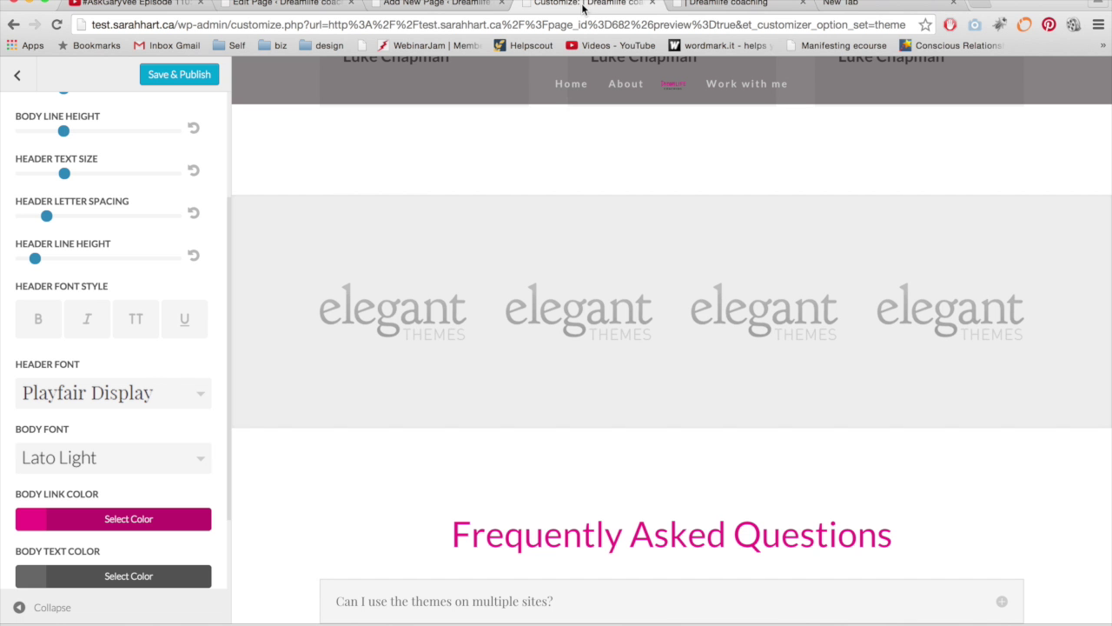
{"action": "left_click", "coordinate": [194, 308]}
{"action": "scroll", "coordinate": [195, 306], "scroll_direction": "up", "scroll_amount": 2}
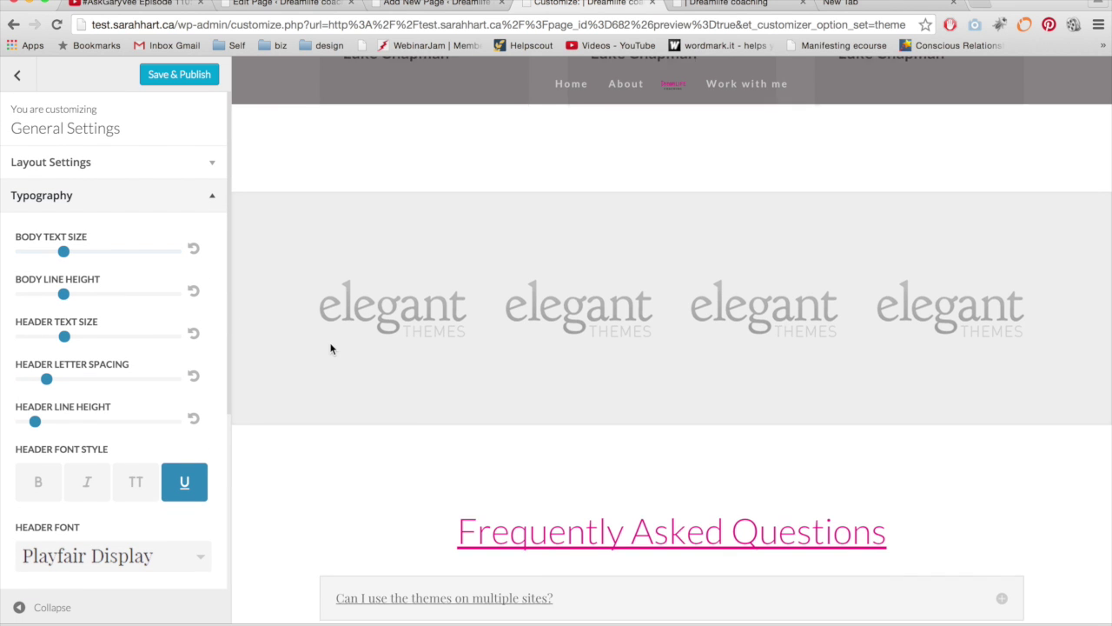
{"action": "scroll", "coordinate": [330, 348], "scroll_direction": "down", "scroll_amount": 5}
{"action": "scroll", "coordinate": [330, 348], "scroll_direction": "down", "scroll_amount": 1}
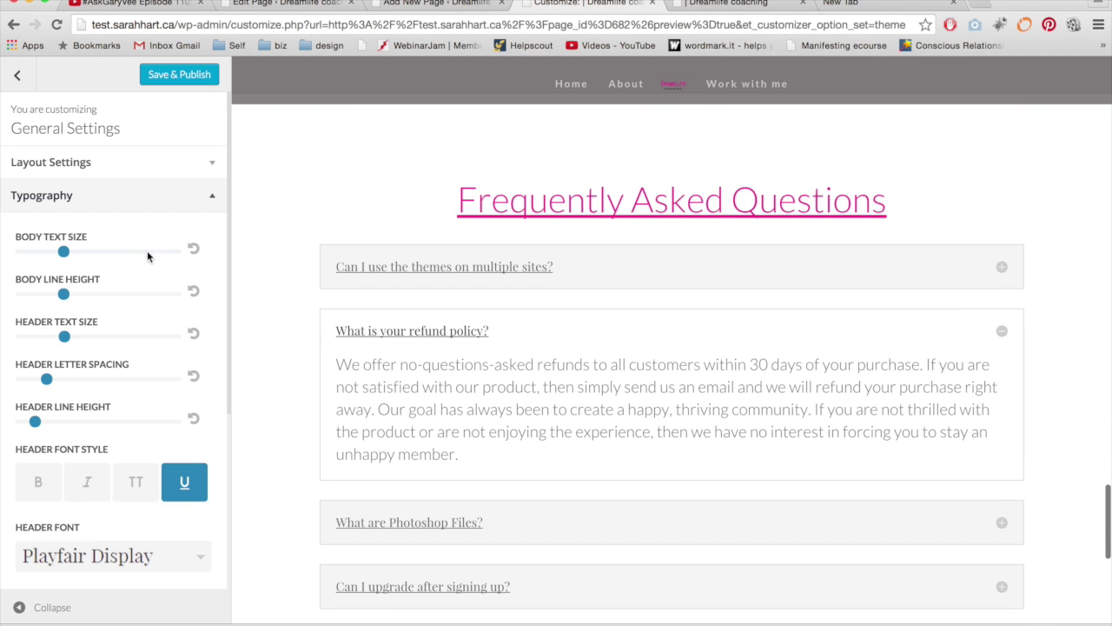
Increase the body text size and set the body line height to 2.1.
{"action": "left_click_drag", "start_coordinate": [67, 251], "coordinate": [91, 255]}
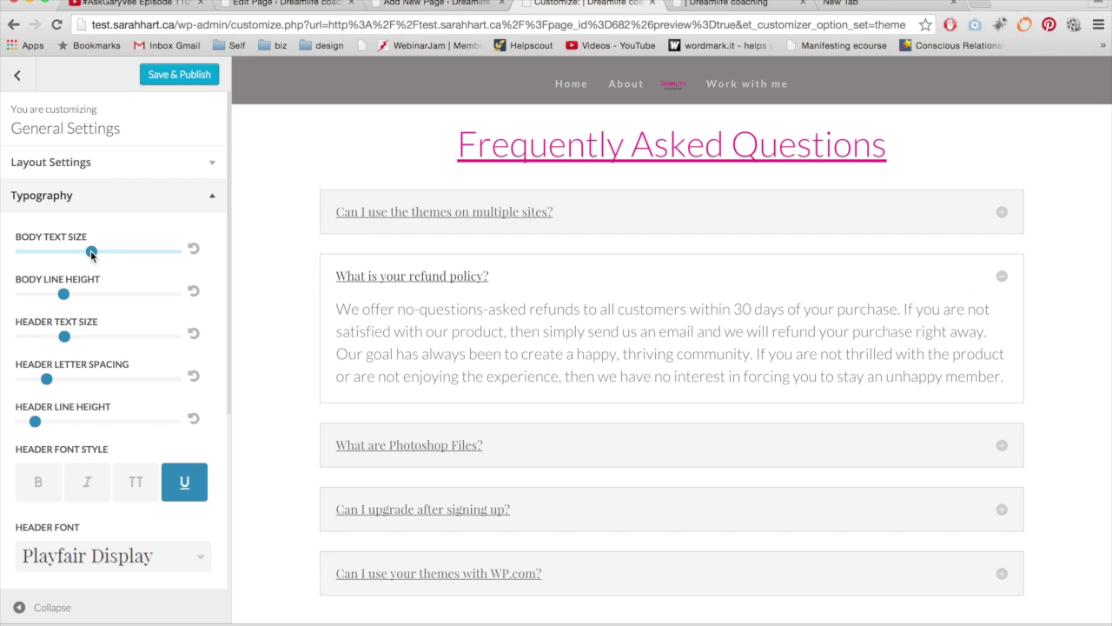
{"action": "left_click_drag", "start_coordinate": [65, 294], "coordinate": [93, 295]}
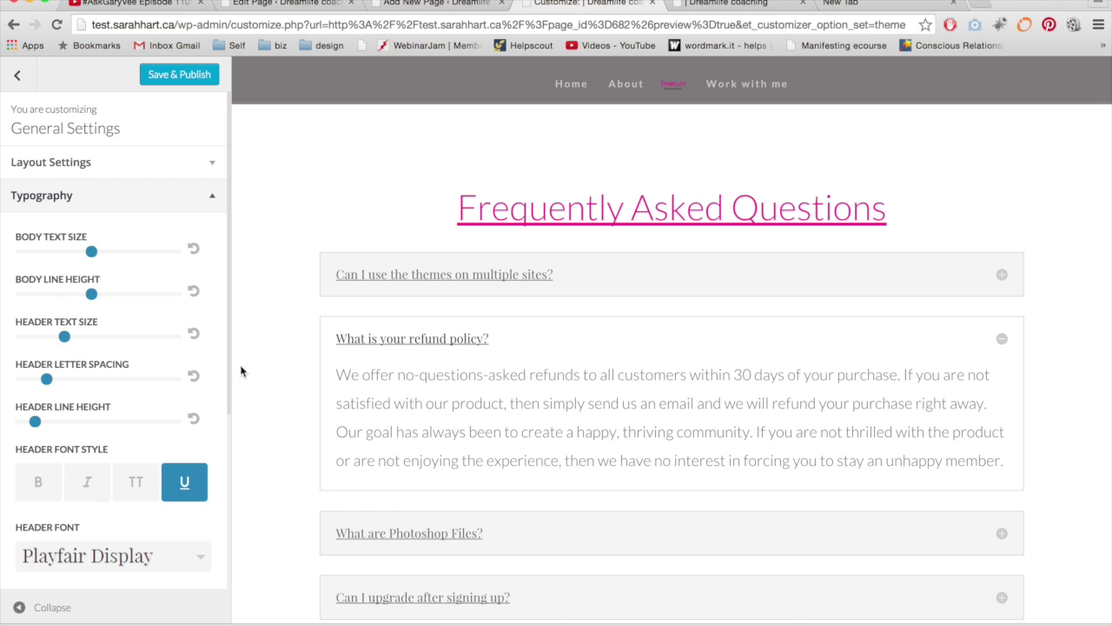
{"action": "left_click_drag", "start_coordinate": [92, 294], "coordinate": [148, 301]}
{"action": "scroll", "coordinate": [374, 394], "scroll_direction": "down", "scroll_amount": 3}
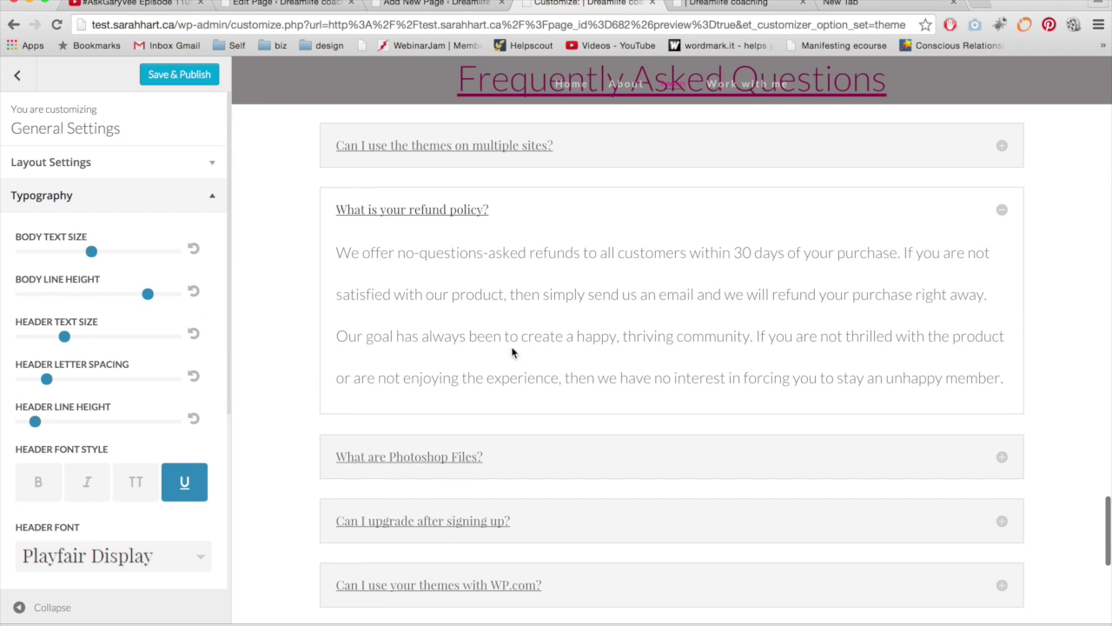
{"action": "left_click_drag", "start_coordinate": [157, 295], "coordinate": [105, 294]}
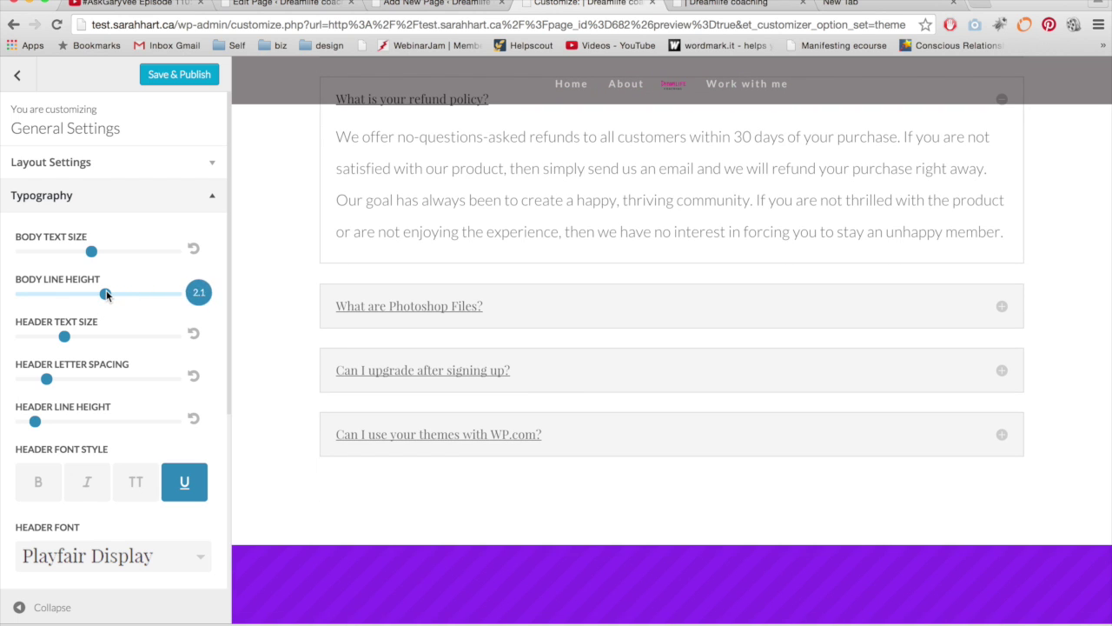
Set the header letter spacing to 1, collapse the typography settings, and check the headings in the page preview.
{"action": "mouse_move", "coordinate": [44, 378]}
{"action": "left_mouse_down"}
{"action": "mouse_move", "coordinate": [100, 383]}
{"action": "mouse_move", "coordinate": [56, 382]}
{"action": "left_mouse_up"}
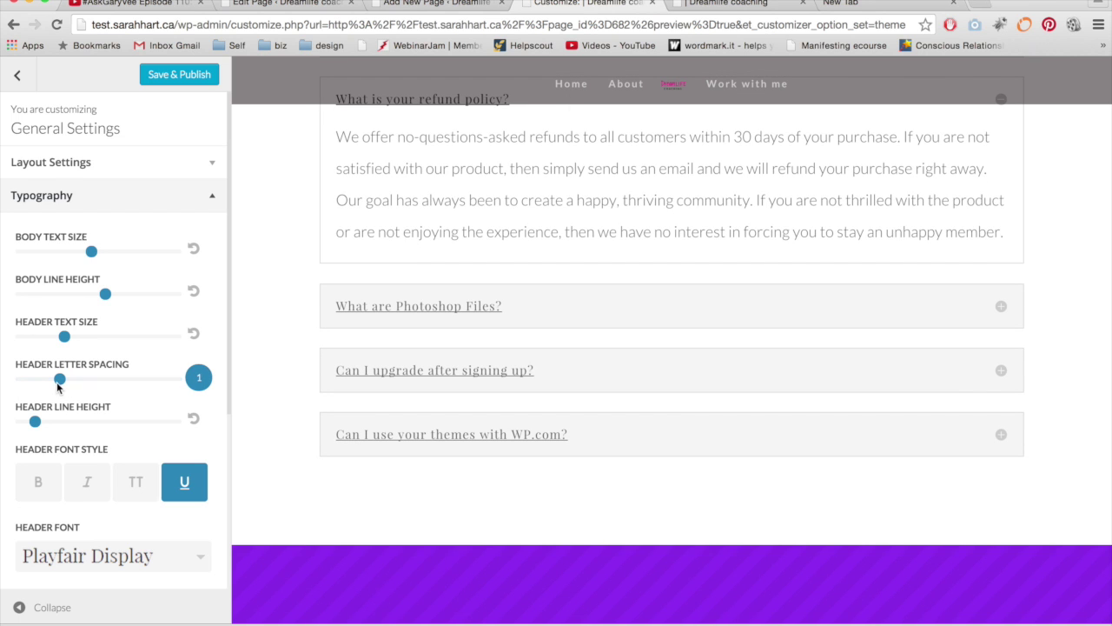
{"action": "scroll", "coordinate": [91, 425], "scroll_direction": "down", "scroll_amount": 5}
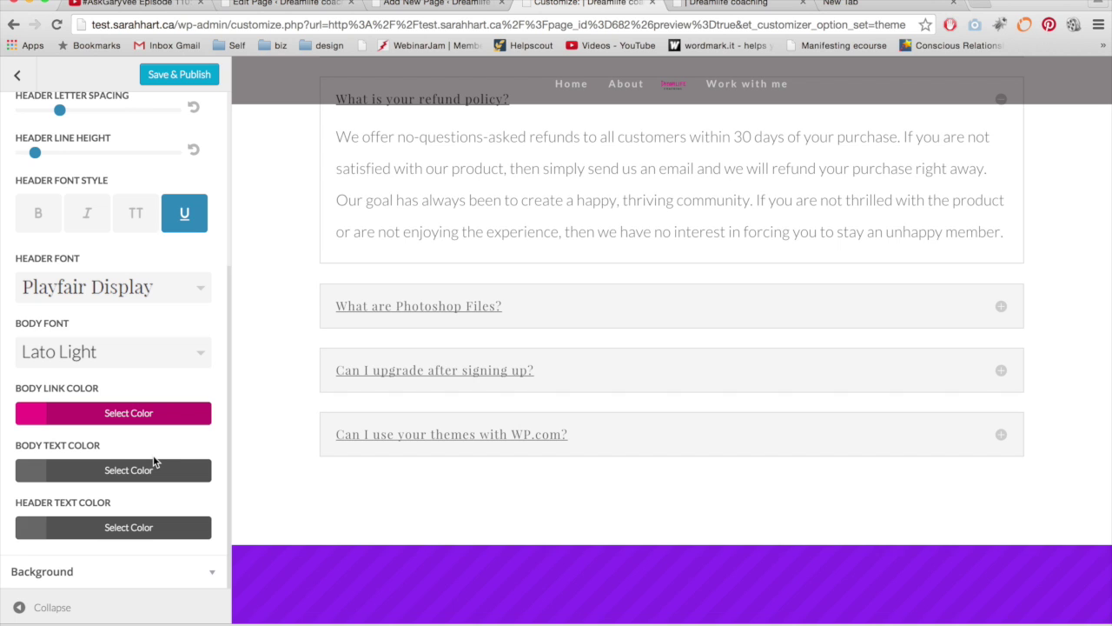
{"action": "scroll", "coordinate": [220, 482], "scroll_direction": "up", "scroll_amount": 5}
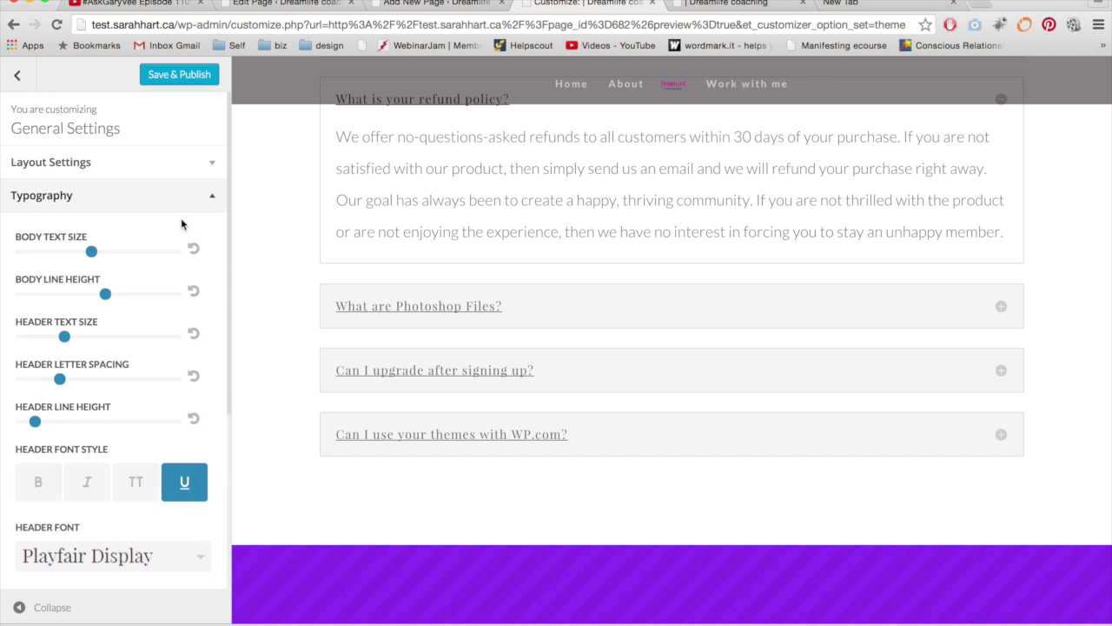
{"action": "left_click", "coordinate": [215, 199]}
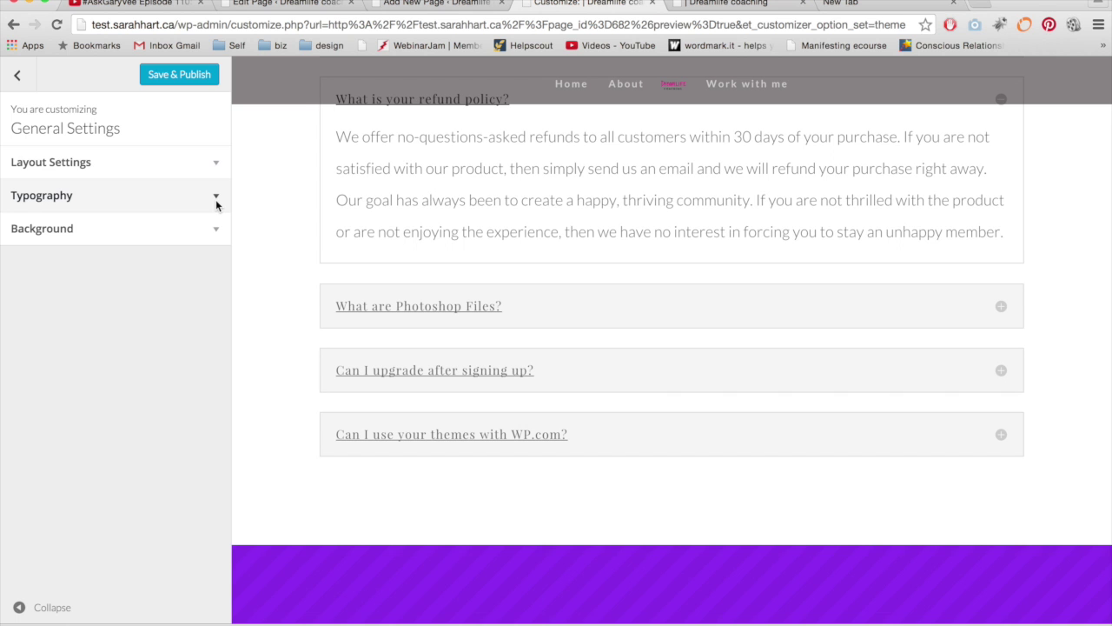
{"action": "scroll", "coordinate": [273, 164], "scroll_direction": "up", "scroll_amount": 10}
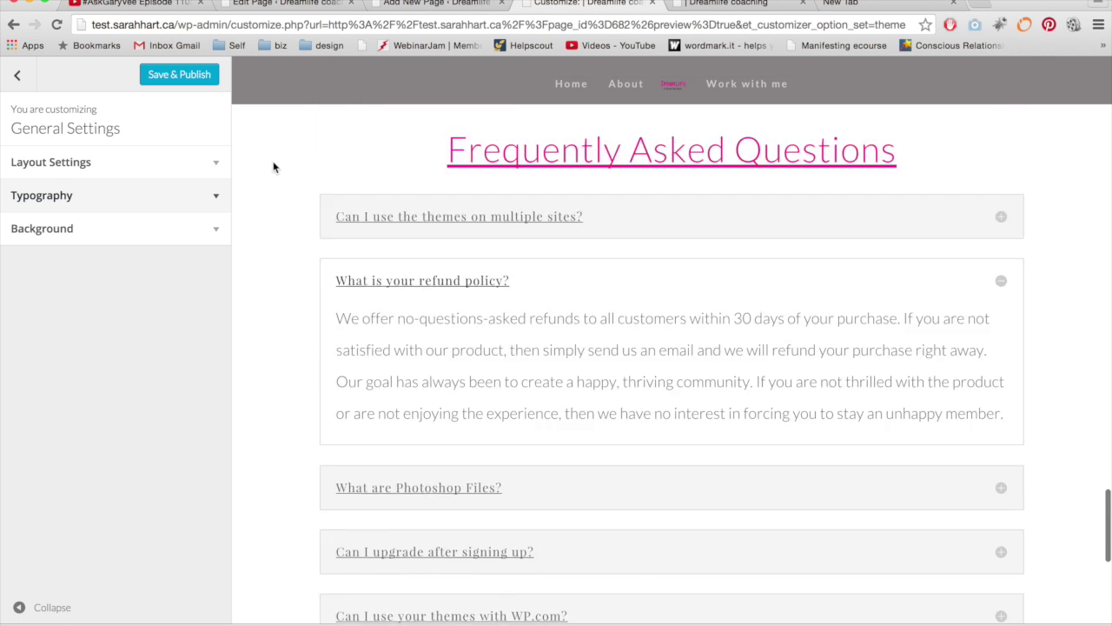
{"action": "scroll", "coordinate": [272, 164], "scroll_direction": "up", "scroll_amount": 5}
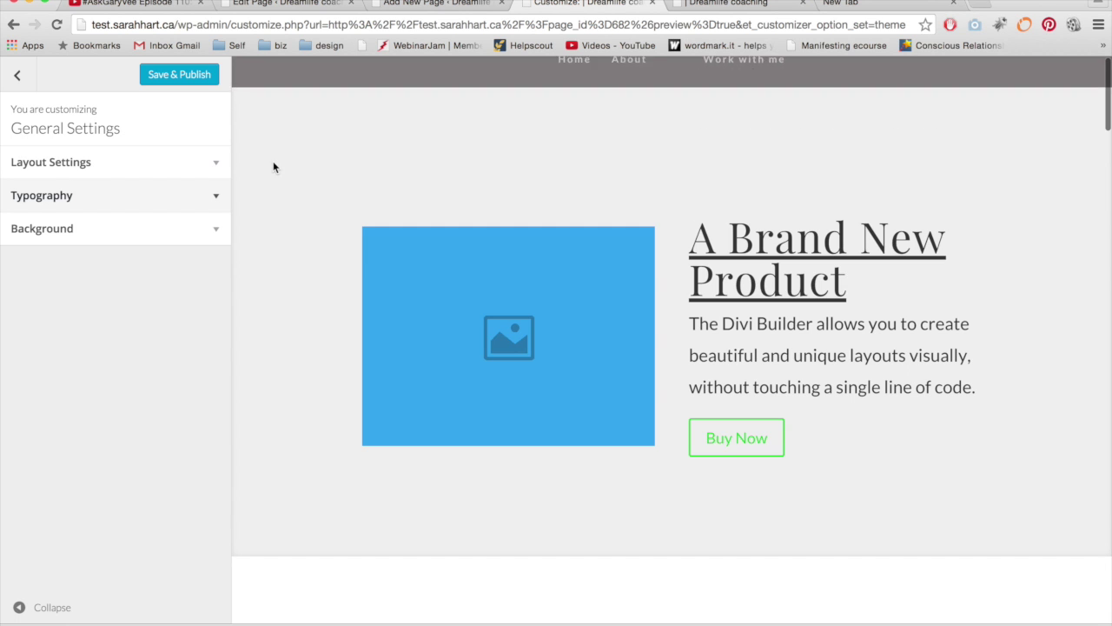
Go to the new page in the Divi Builder and open the settings of the row holding the three blurbs.
{"action": "left_click", "coordinate": [444, 6]}
{"action": "scroll", "coordinate": [503, 233], "scroll_direction": "down", "scroll_amount": 3}
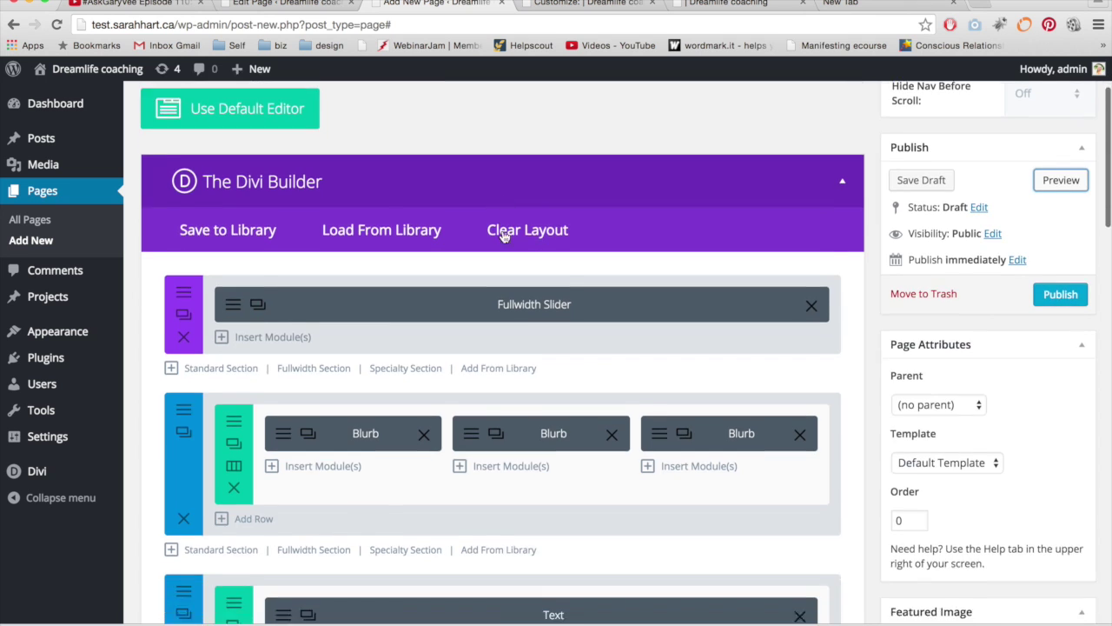
{"action": "scroll", "coordinate": [503, 232], "scroll_direction": "down", "scroll_amount": 3}
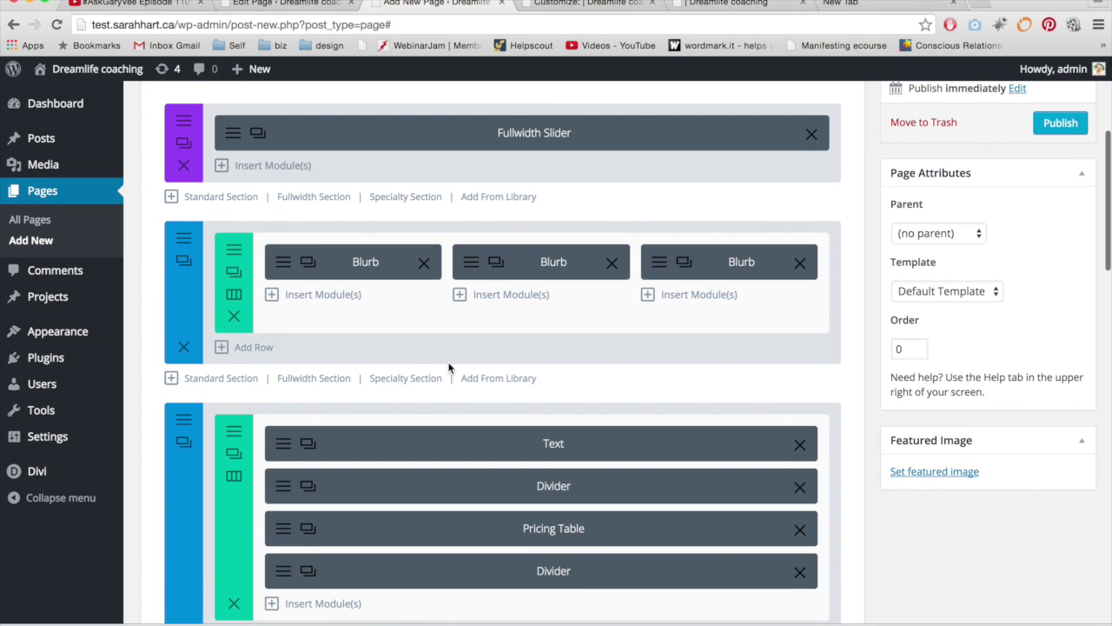
{"action": "scroll", "coordinate": [449, 367], "scroll_direction": "up", "scroll_amount": 1}
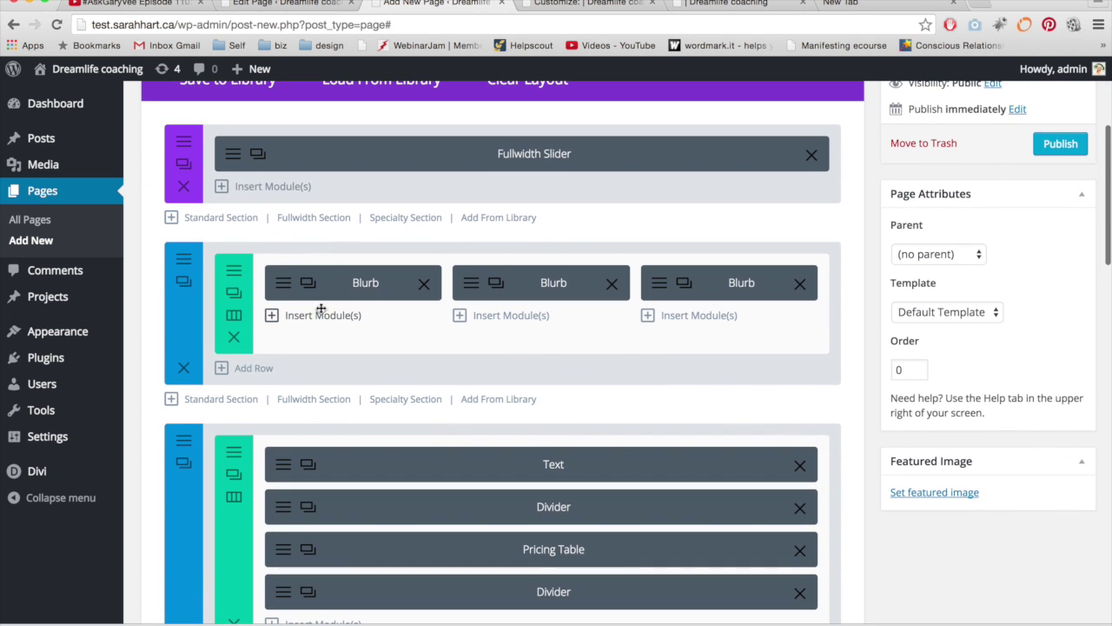
{"action": "left_click", "coordinate": [233, 277]}
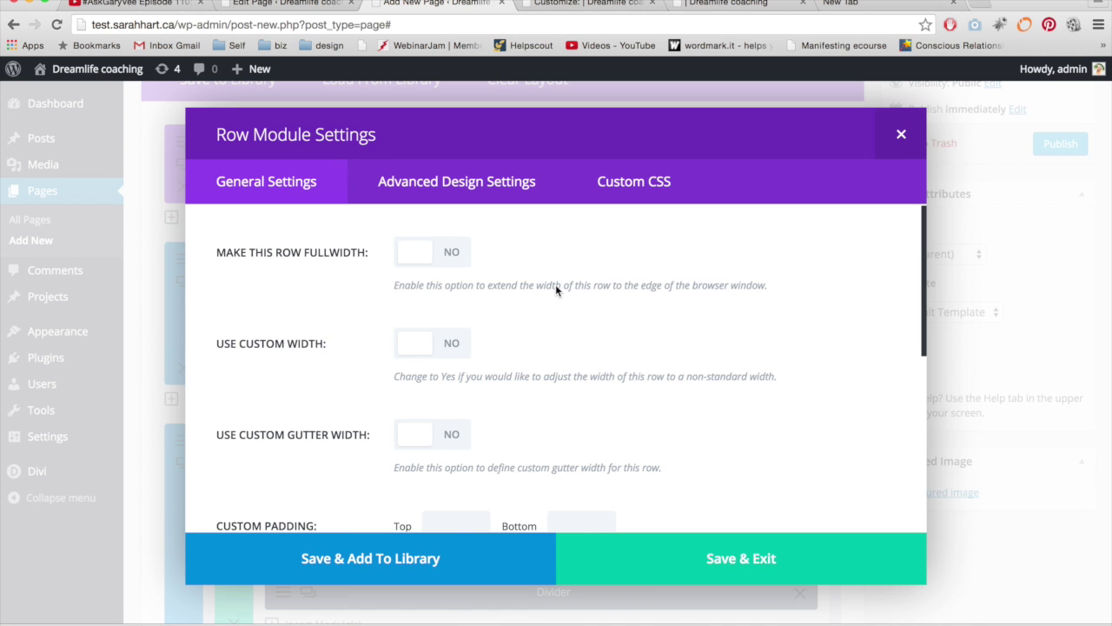
Review the blurb row's general settings, including width, gutter and padding options, and open its advanced design settings.
{"action": "scroll", "coordinate": [555, 284], "scroll_direction": "down", "scroll_amount": 5}
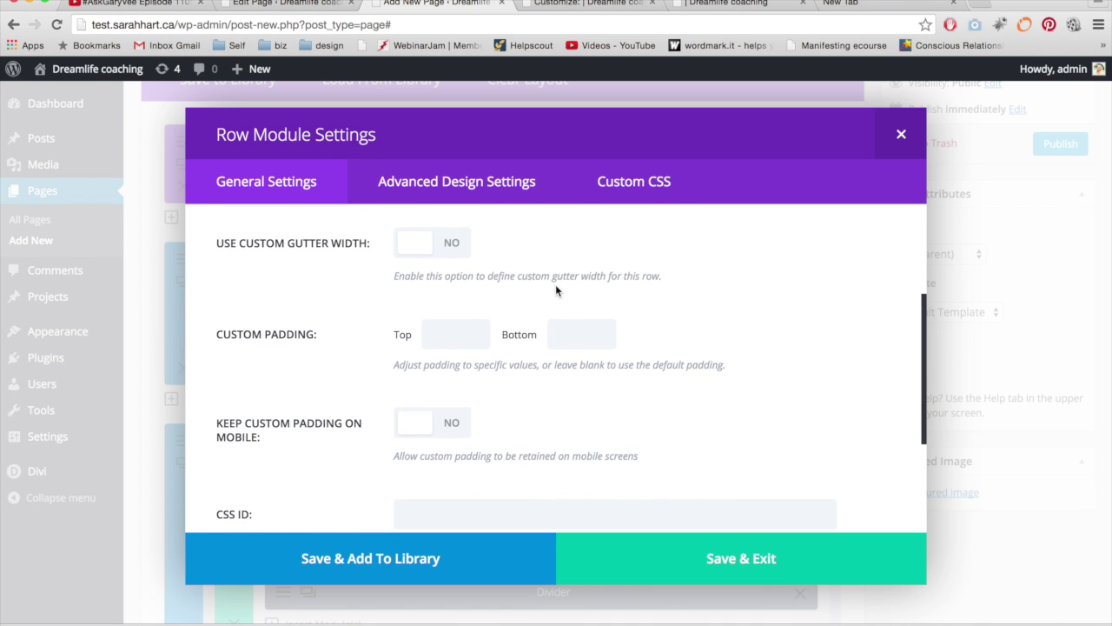
{"action": "scroll", "coordinate": [555, 284], "scroll_direction": "down", "scroll_amount": 4}
{"action": "scroll", "coordinate": [555, 284], "scroll_direction": "up", "scroll_amount": 8}
{"action": "scroll", "coordinate": [555, 284], "scroll_direction": "down", "scroll_amount": 8}
{"action": "scroll", "coordinate": [556, 284], "scroll_direction": "up", "scroll_amount": 8}
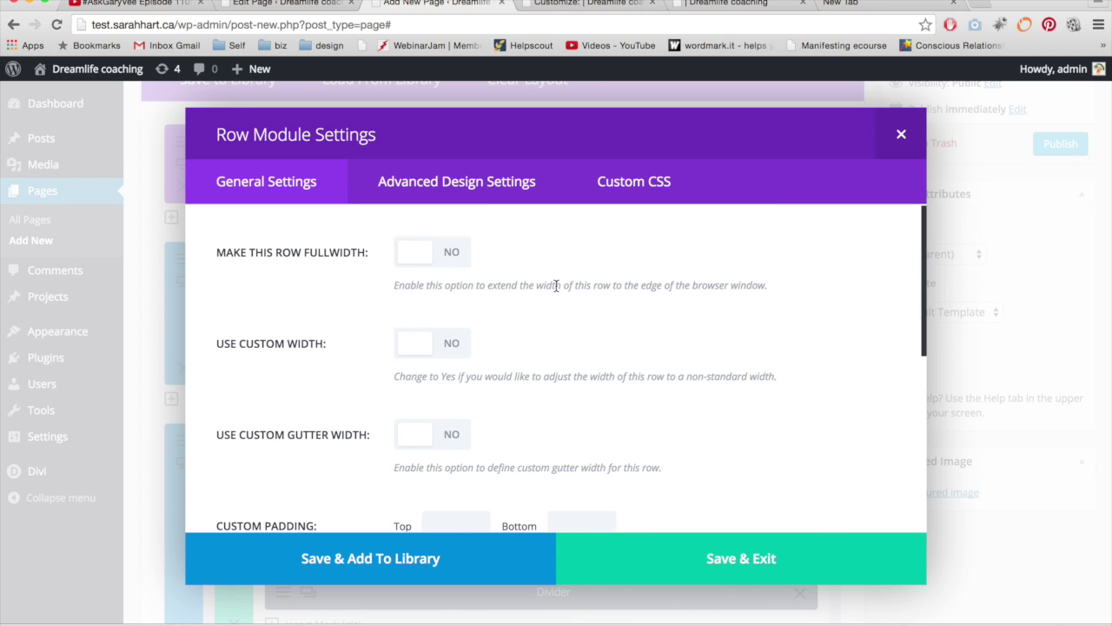
{"action": "left_click", "coordinate": [479, 188]}
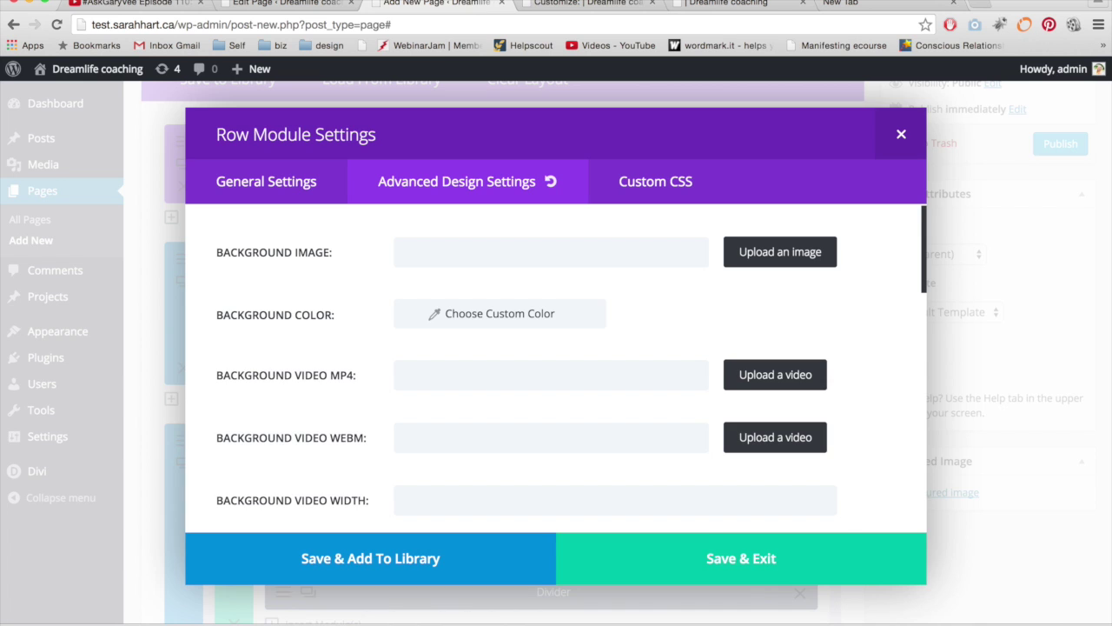
Return to the theme customizer, view the three blurbs in the preview, and expand the typography settings.
{"action": "left_click", "coordinate": [595, 3]}
{"action": "scroll", "coordinate": [643, 276], "scroll_direction": "down", "scroll_amount": 8}
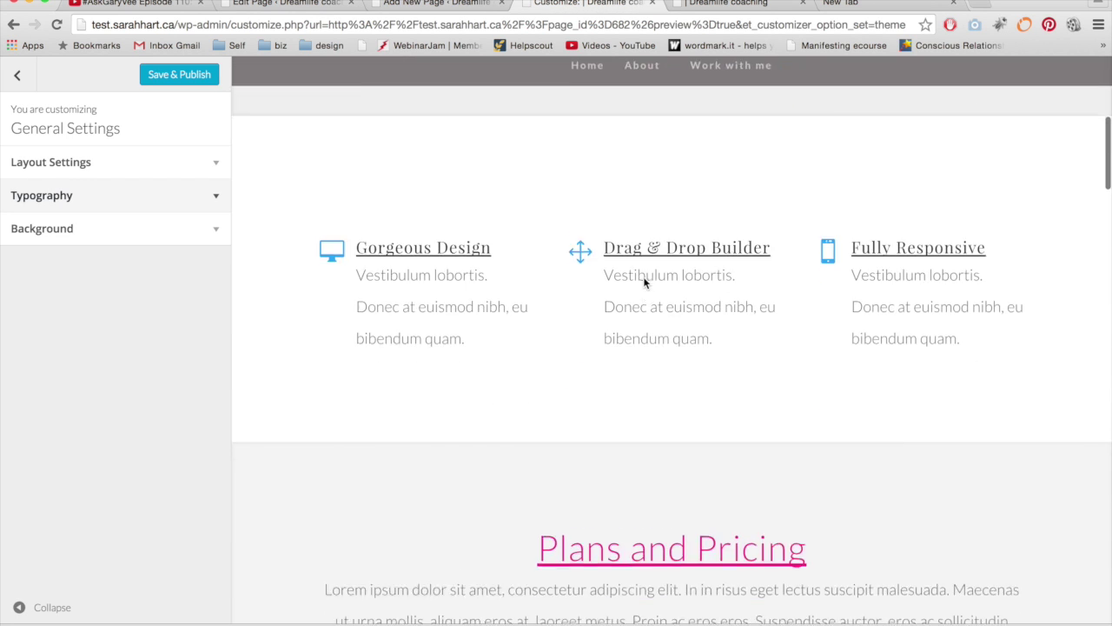
{"action": "left_click", "coordinate": [215, 196]}
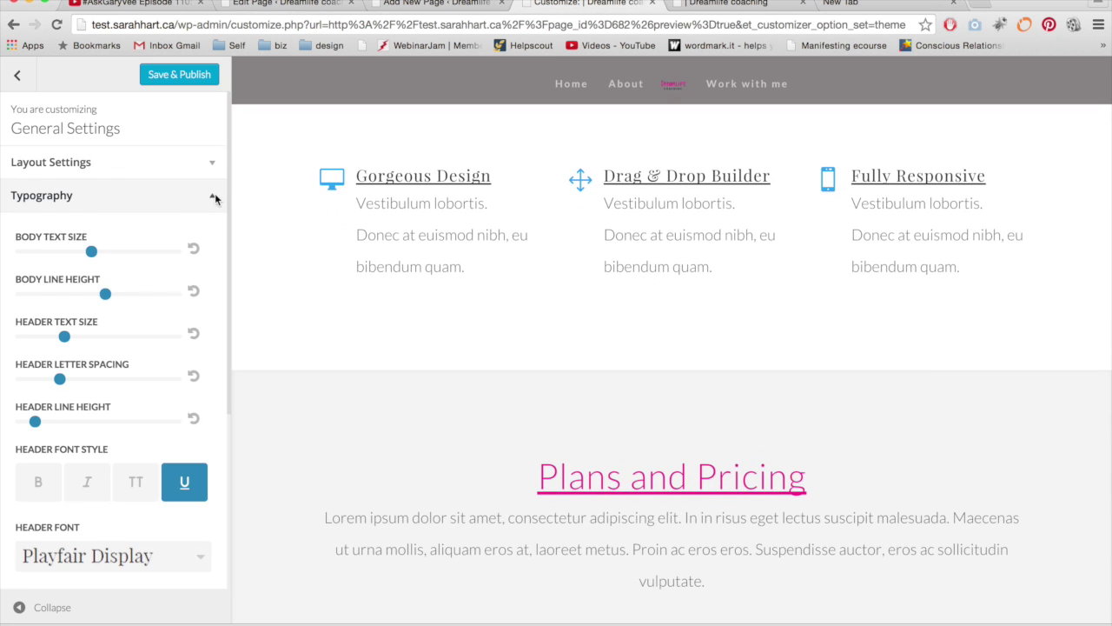
Go back to the blurb row's advanced design settings, review the background, parallax and column options, and close them without saving.
{"action": "left_click", "coordinate": [434, 4]}
{"action": "scroll", "coordinate": [509, 340], "scroll_direction": "down", "scroll_amount": 8}
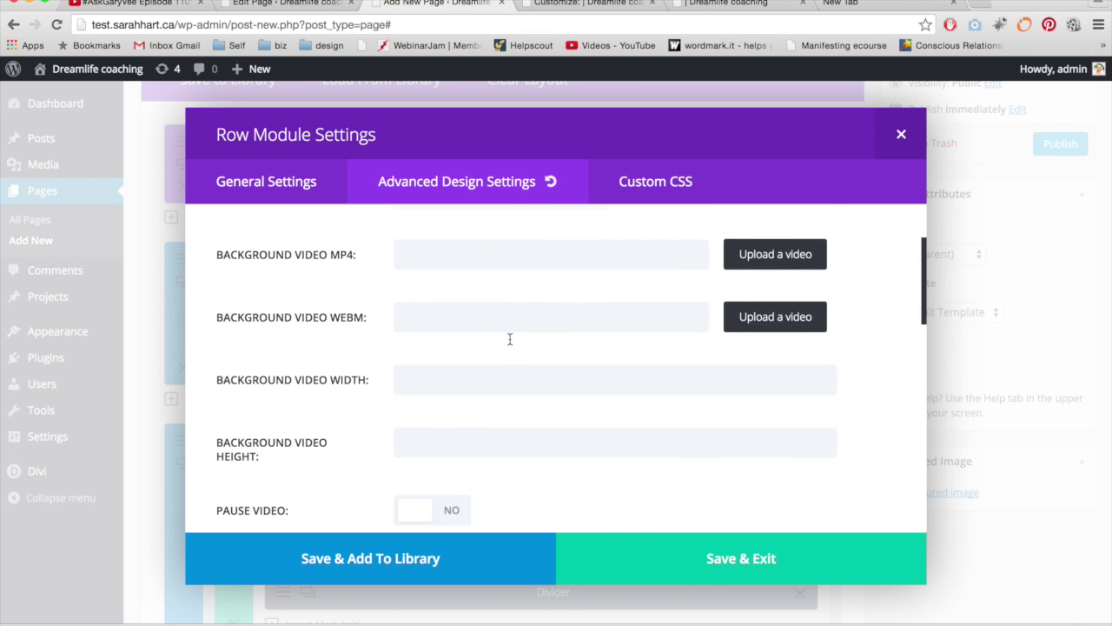
{"action": "scroll", "coordinate": [596, 397], "scroll_direction": "down", "scroll_amount": 5}
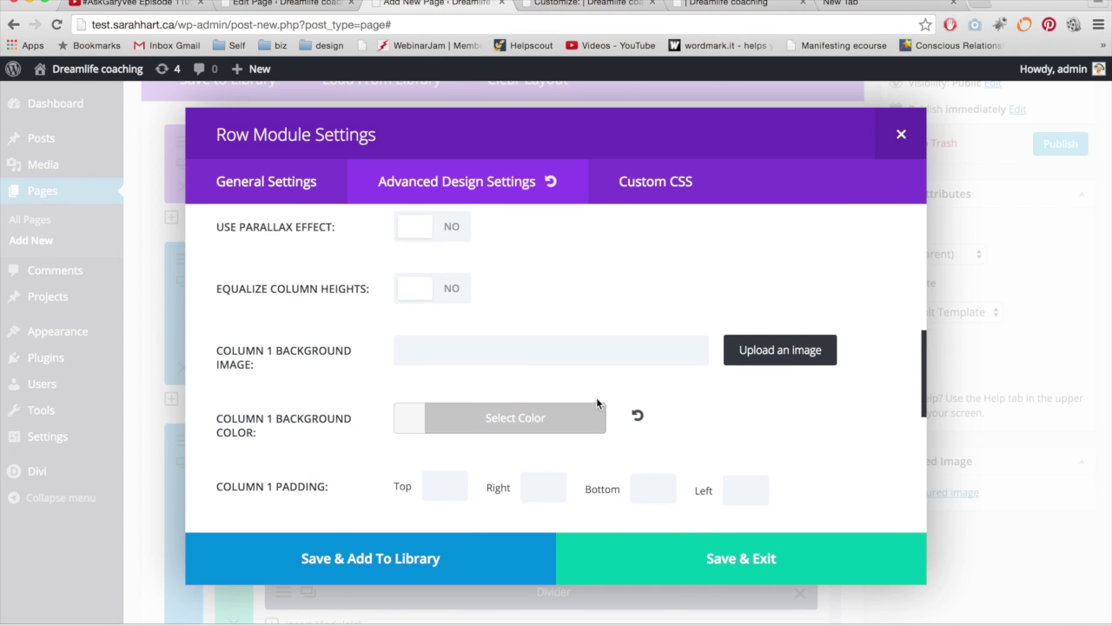
{"action": "scroll", "coordinate": [387, 363], "scroll_direction": "down", "scroll_amount": 3}
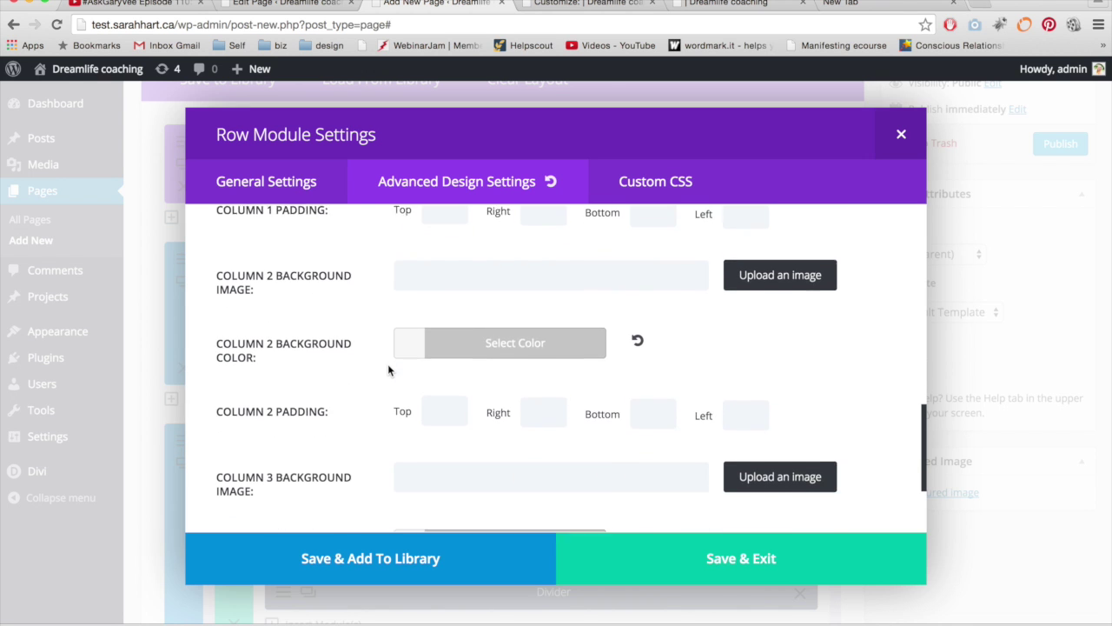
{"action": "scroll", "coordinate": [388, 370], "scroll_direction": "down", "scroll_amount": 3}
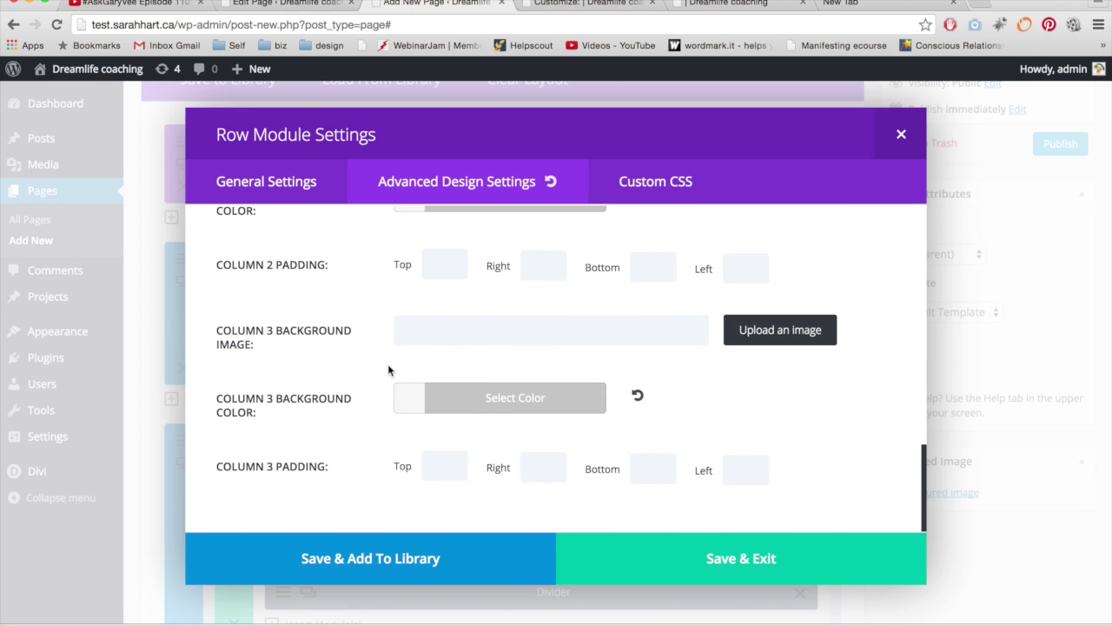
{"action": "left_click", "coordinate": [904, 136]}
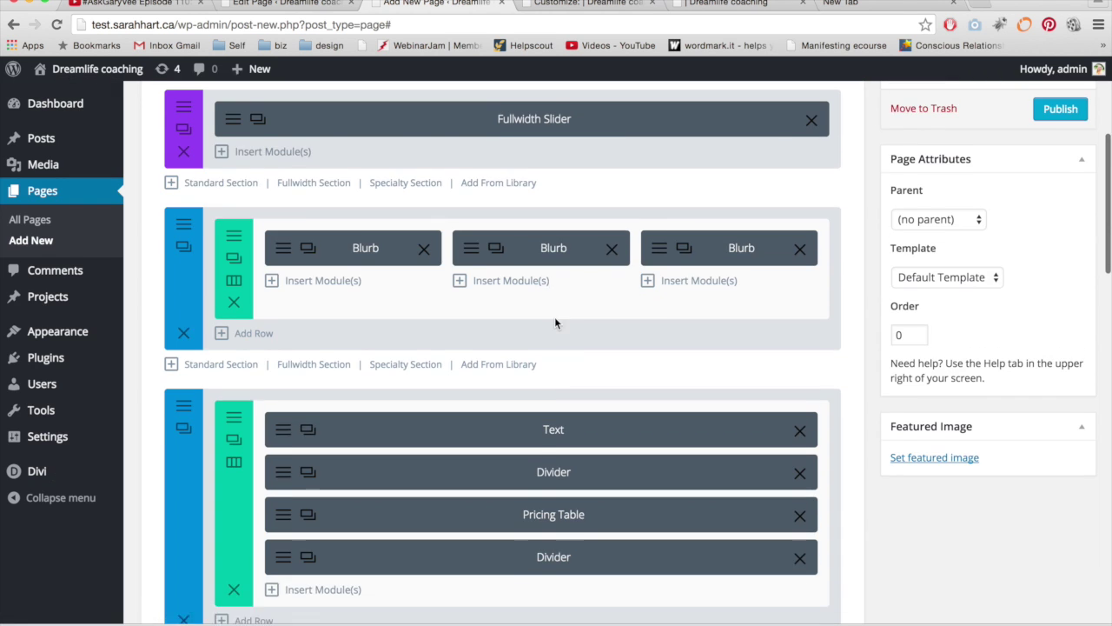
Open the advanced design settings of the text module above the pricing table and look through the available text fonts.
{"action": "scroll", "coordinate": [554, 316], "scroll_direction": "down", "scroll_amount": 3}
{"action": "left_click", "coordinate": [284, 337]}
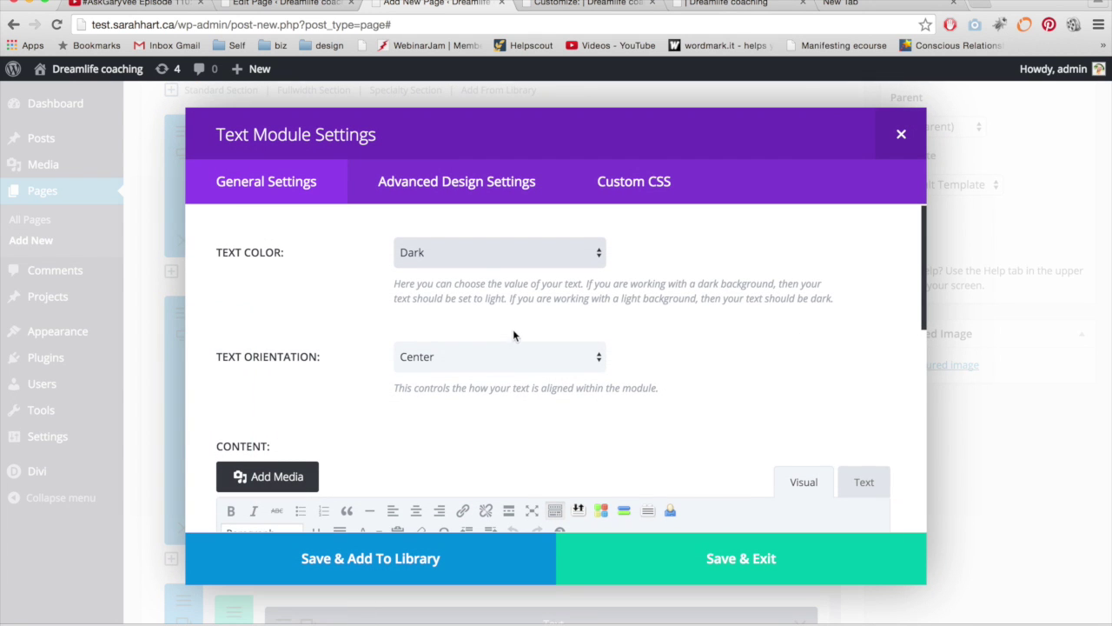
{"action": "left_click", "coordinate": [465, 192]}
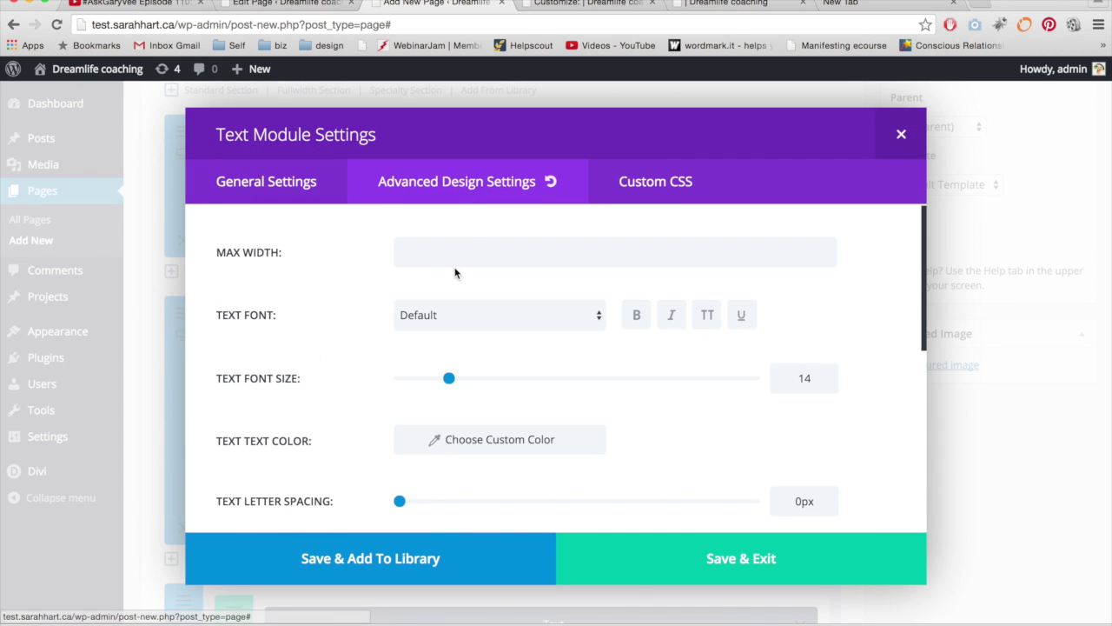
{"action": "left_click", "coordinate": [459, 315]}
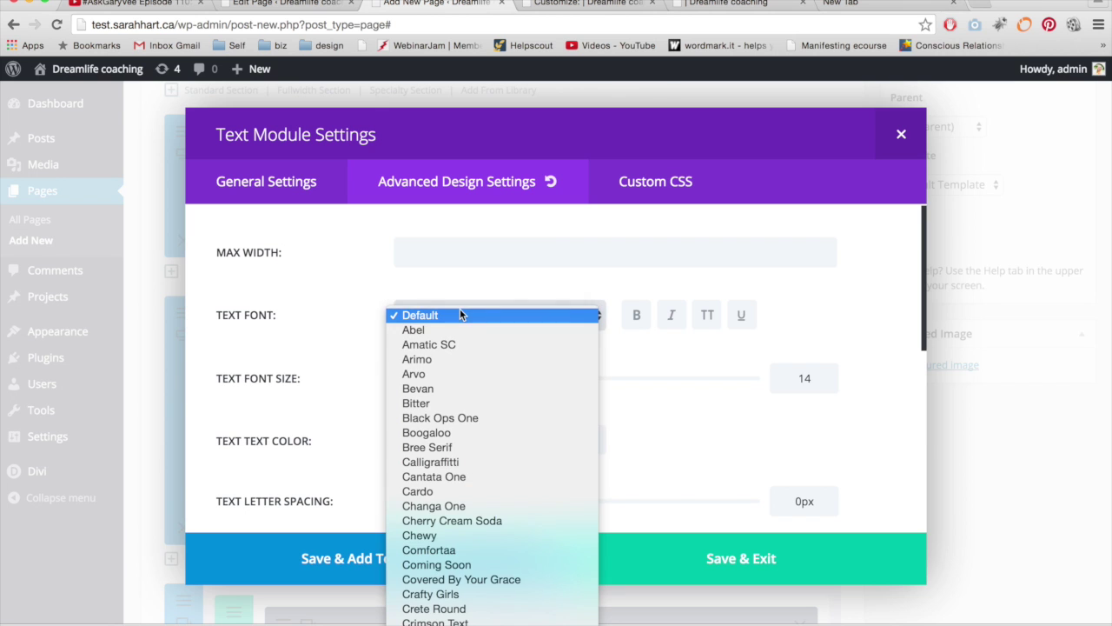
{"action": "left_click", "coordinate": [345, 311]}
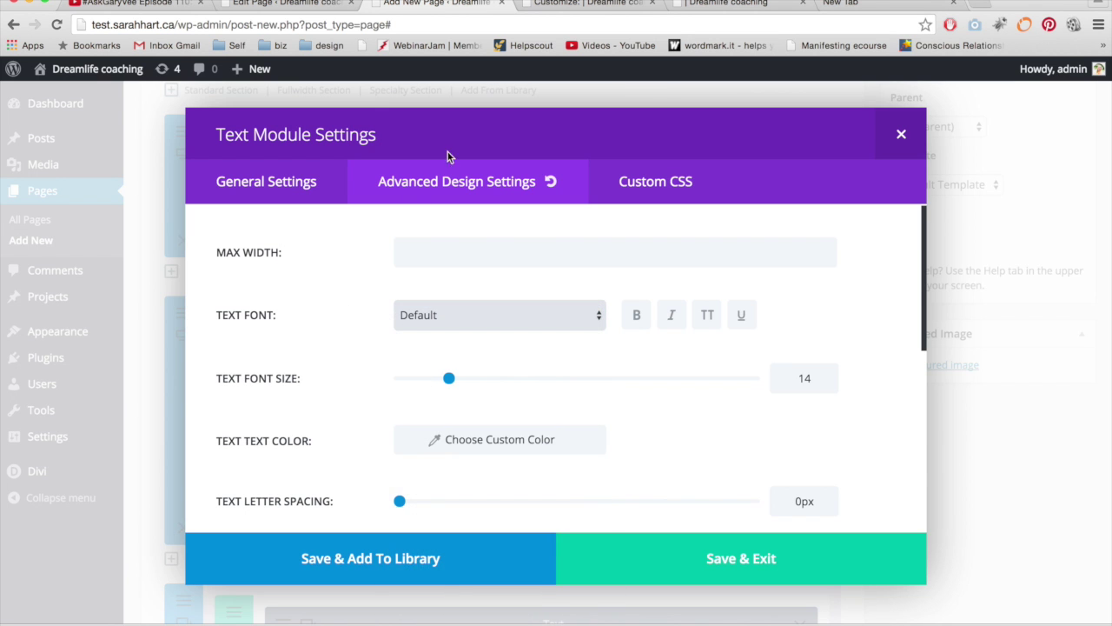
Check the Plans and Pricing text in the customizer preview and review the text module's spacing, background, border, margin and padding options.
{"action": "left_click", "coordinate": [588, 3]}
{"action": "scroll", "coordinate": [638, 299], "scroll_direction": "down", "scroll_amount": 2}
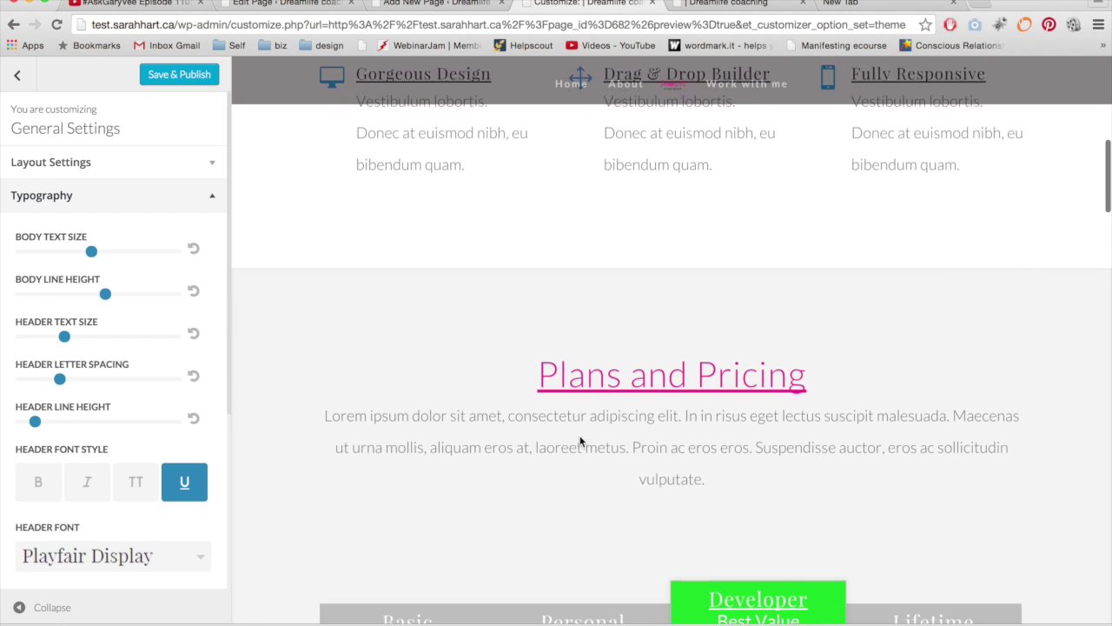
{"action": "left_click", "coordinate": [408, 3]}
{"action": "scroll", "coordinate": [576, 374], "scroll_direction": "down", "scroll_amount": 2}
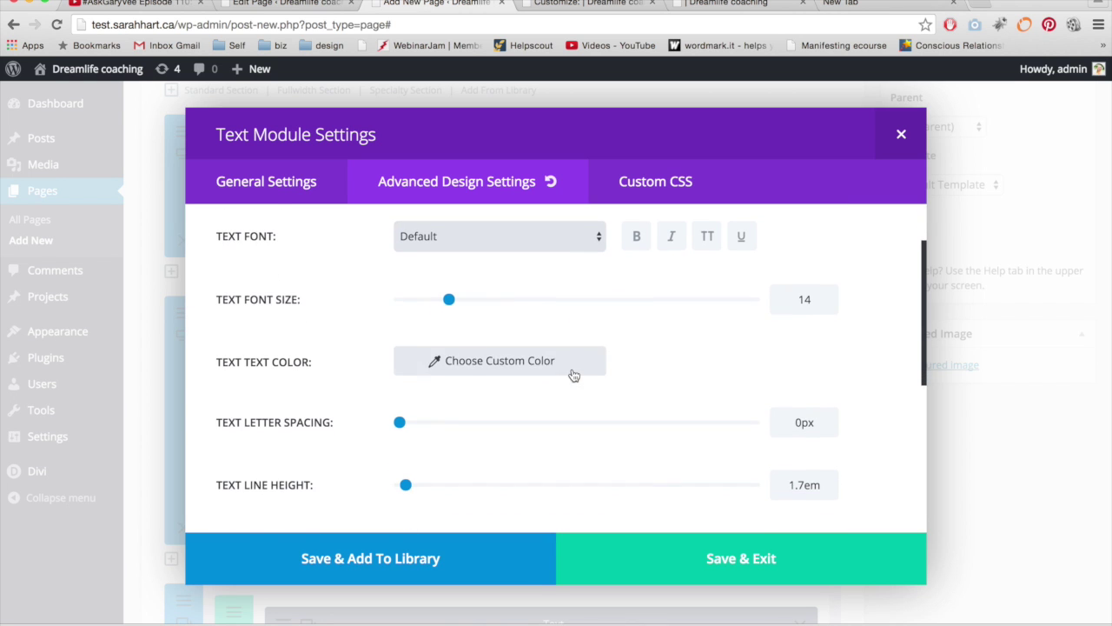
{"action": "scroll", "coordinate": [452, 351], "scroll_direction": "down", "scroll_amount": 6}
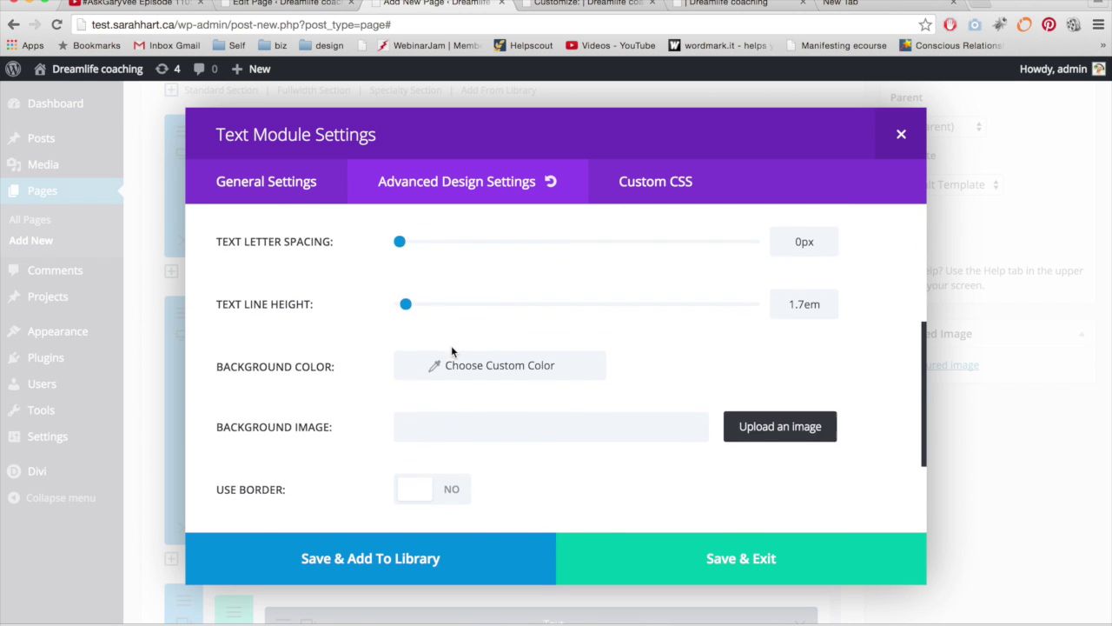
{"action": "scroll", "coordinate": [536, 392], "scroll_direction": "up", "scroll_amount": 6}
{"action": "scroll", "coordinate": [536, 392], "scroll_direction": "down", "scroll_amount": 6}
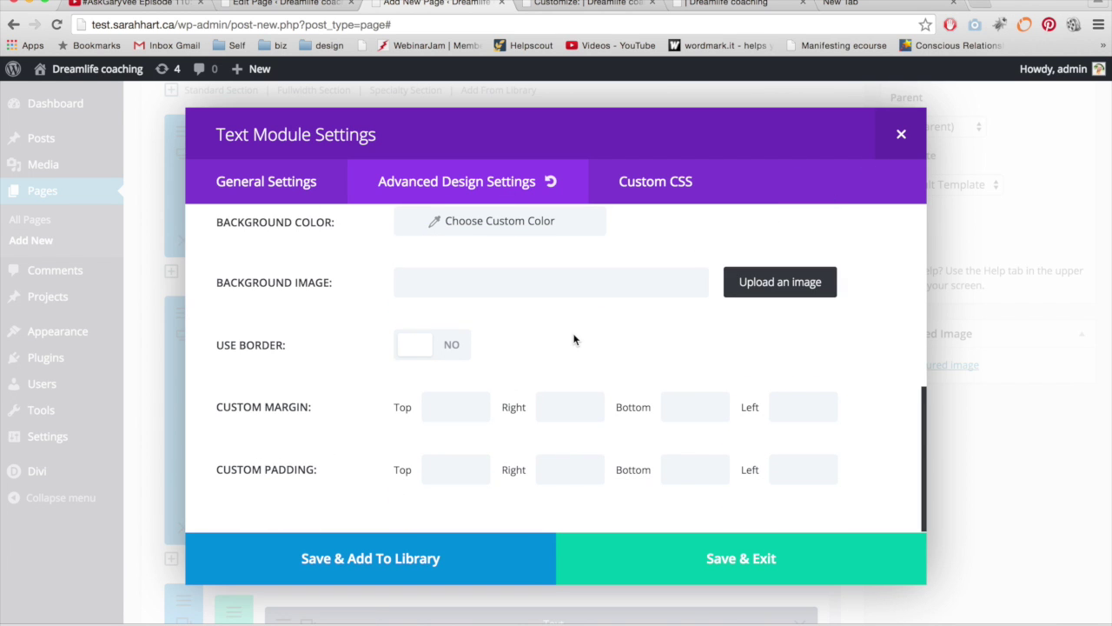
{"action": "scroll", "coordinate": [574, 339], "scroll_direction": "up", "scroll_amount": 6}
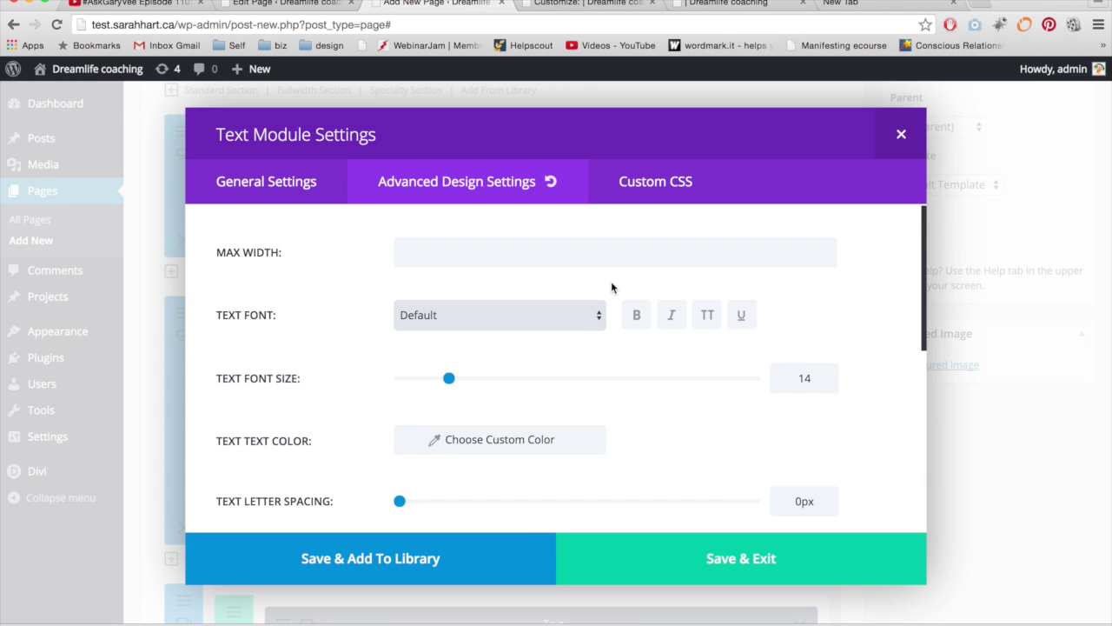
Return to the theme customizer and examine the pricing tables, blurbs and product slider in the page preview.
{"action": "left_click", "coordinate": [578, 7]}
{"action": "scroll", "coordinate": [651, 273], "scroll_direction": "down", "scroll_amount": 5}
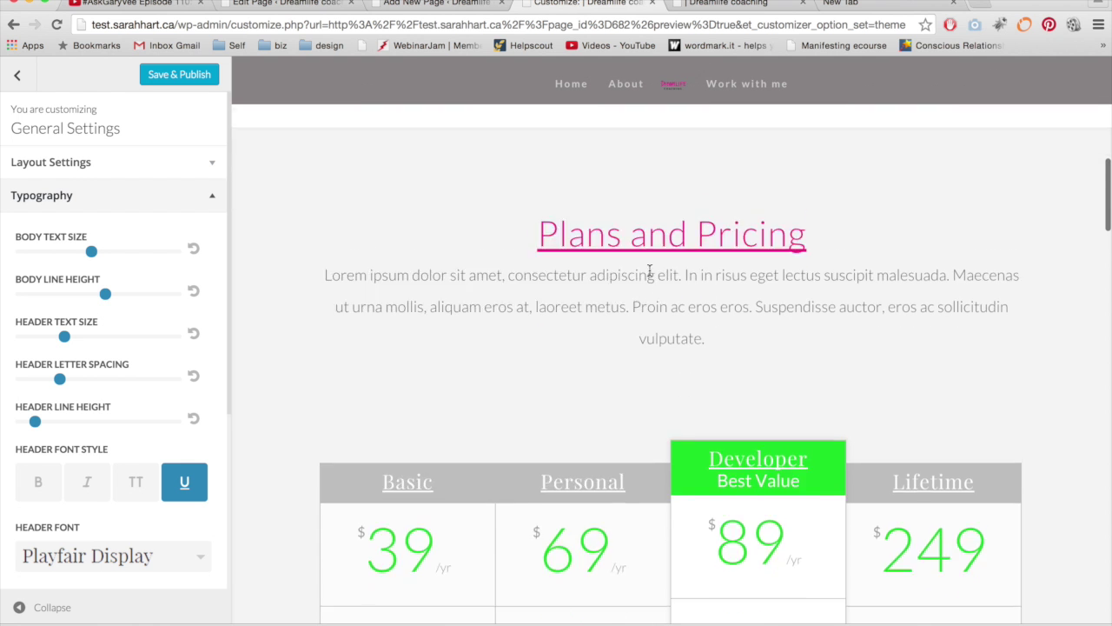
{"action": "scroll", "coordinate": [552, 269], "scroll_direction": "down", "scroll_amount": 6}
{"action": "scroll", "coordinate": [496, 280], "scroll_direction": "up", "scroll_amount": 15}
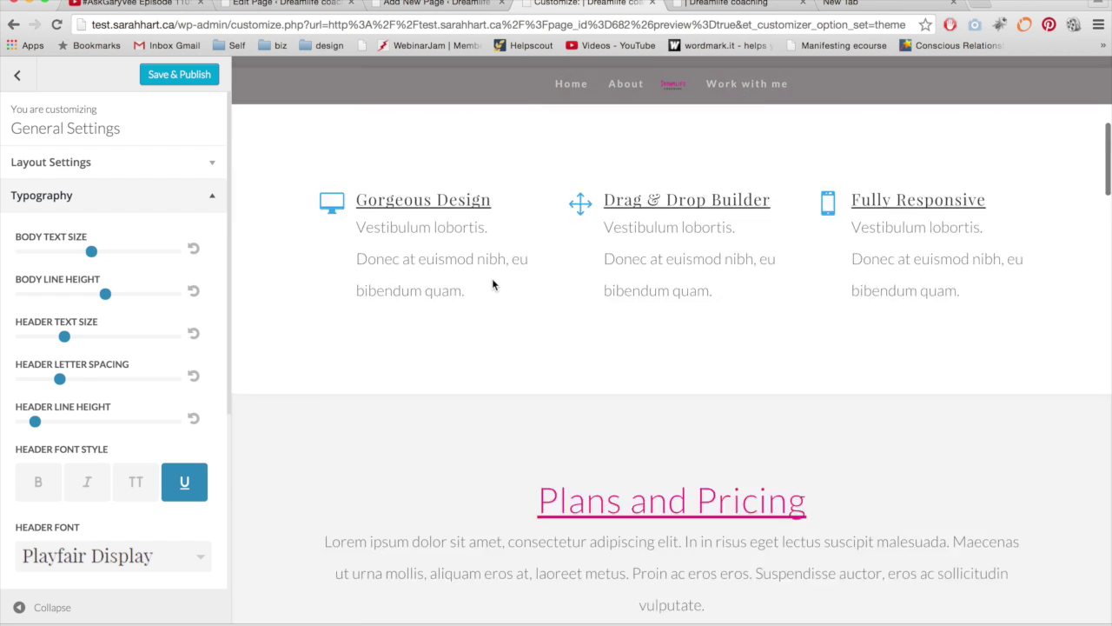
{"action": "scroll", "coordinate": [508, 274], "scroll_direction": "up", "scroll_amount": 2}
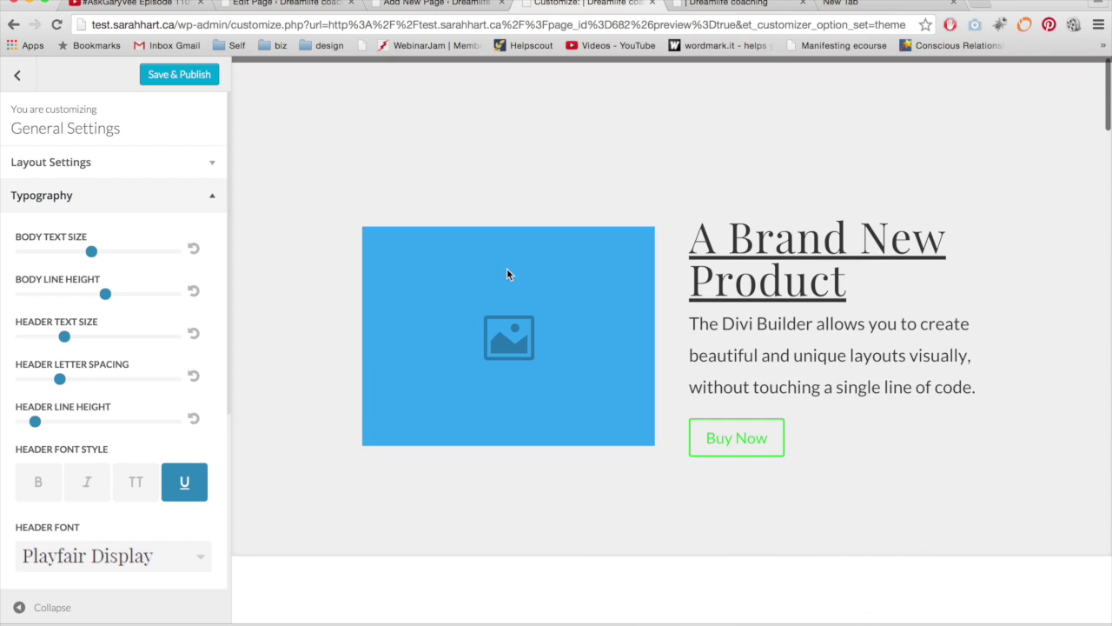
Open the customizer's Buttons settings, expand Buttons Hover Style, and examine the Buy Now button's hover effect in the preview.
{"action": "left_click", "coordinate": [16, 75]}
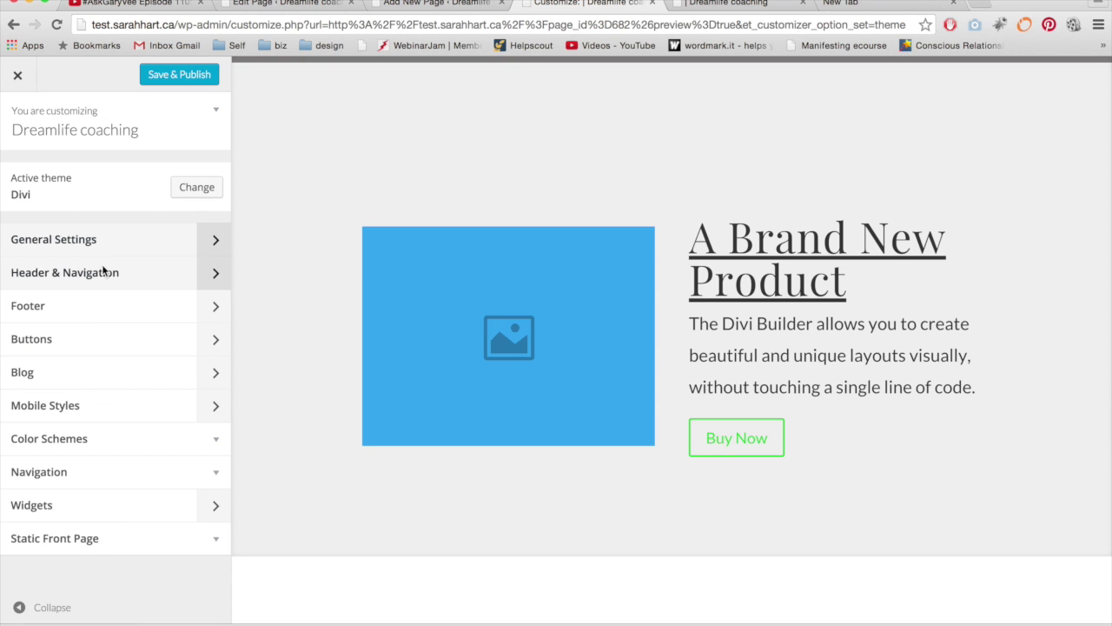
{"action": "left_click", "coordinate": [90, 339]}
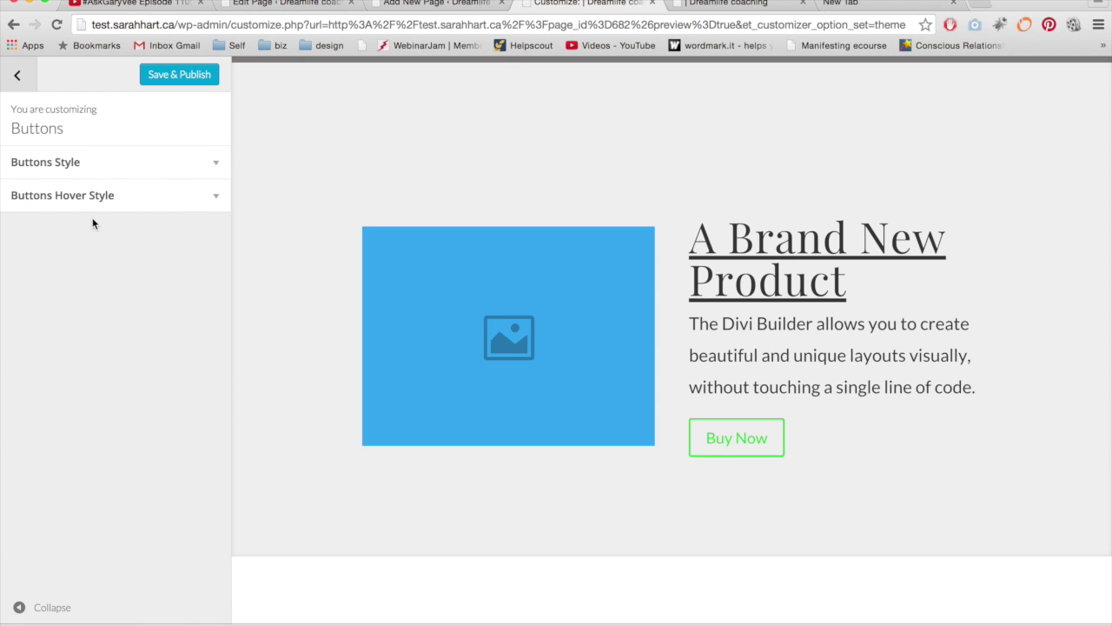
{"action": "left_click", "coordinate": [122, 199]}
{"action": "left_click", "coordinate": [144, 196]}
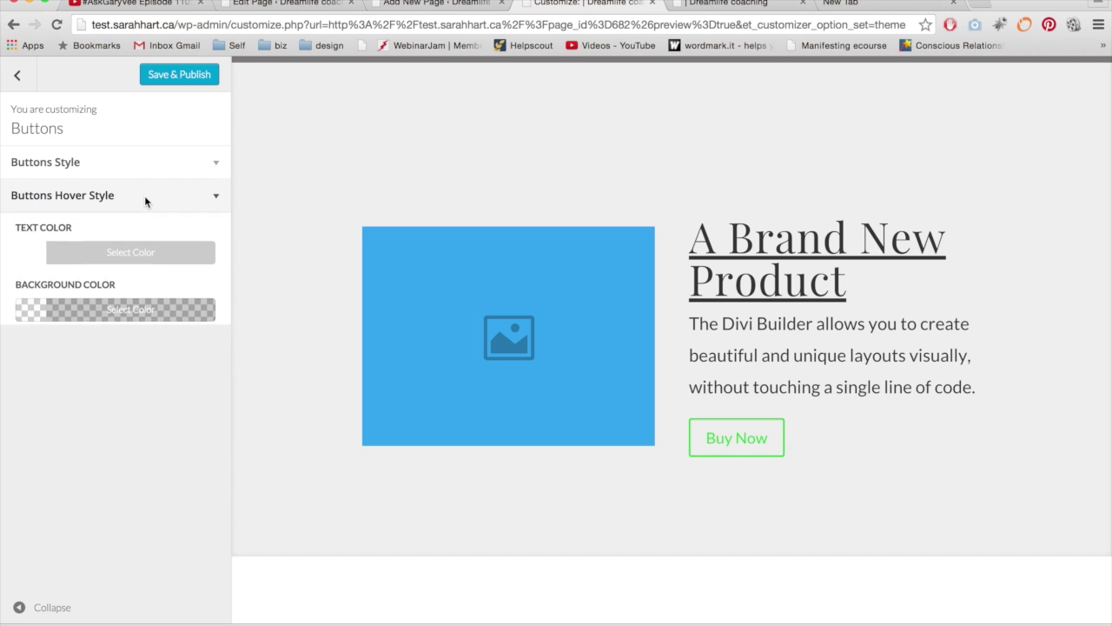
{"action": "scroll", "coordinate": [493, 360], "scroll_direction": "down", "scroll_amount": 2}
{"action": "scroll", "coordinate": [493, 365], "scroll_direction": "down", "scroll_amount": 4}
{"action": "scroll", "coordinate": [493, 366], "scroll_direction": "up", "scroll_amount": 3}
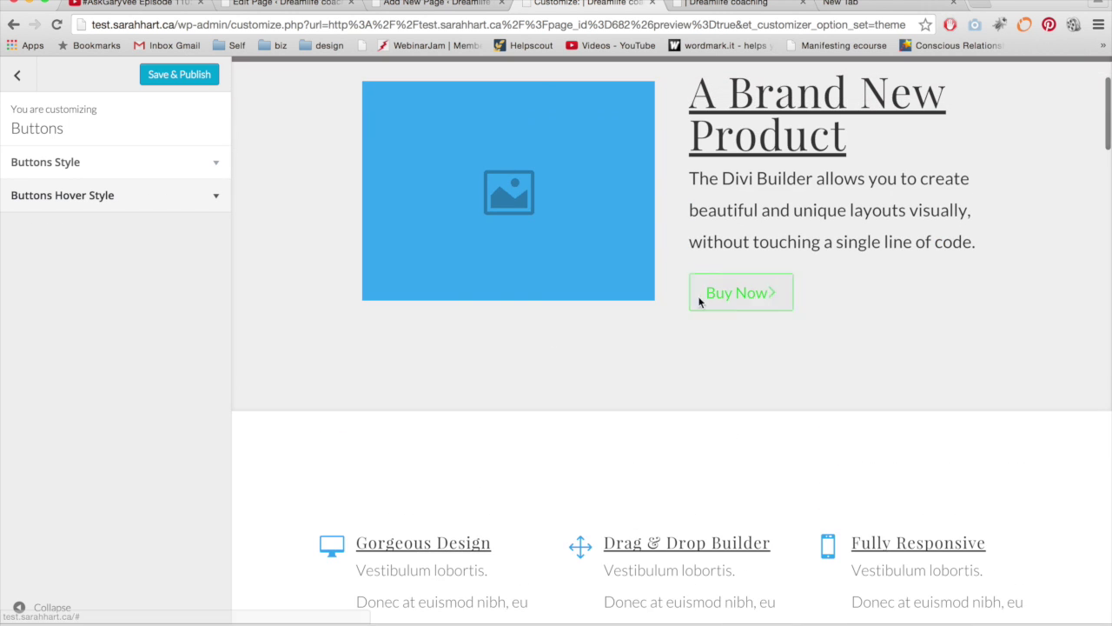
{"action": "left_click", "coordinate": [170, 204]}
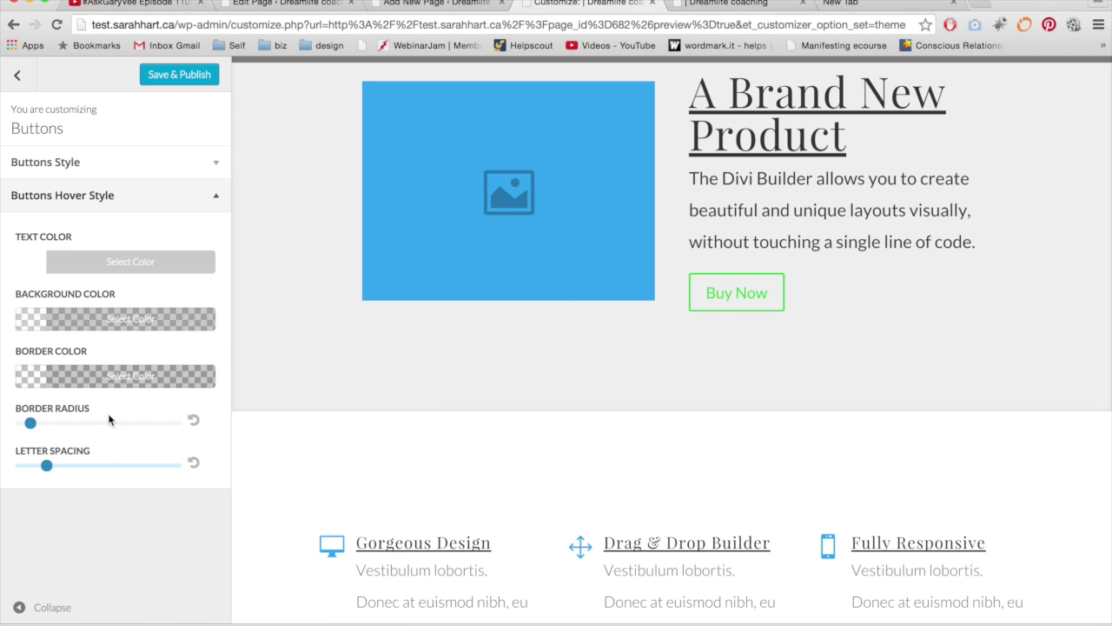
Expand the customizer's Navigation section, examine how the header menu behaves along the page preview, and collapse the section again.
{"action": "left_click", "coordinate": [17, 74]}
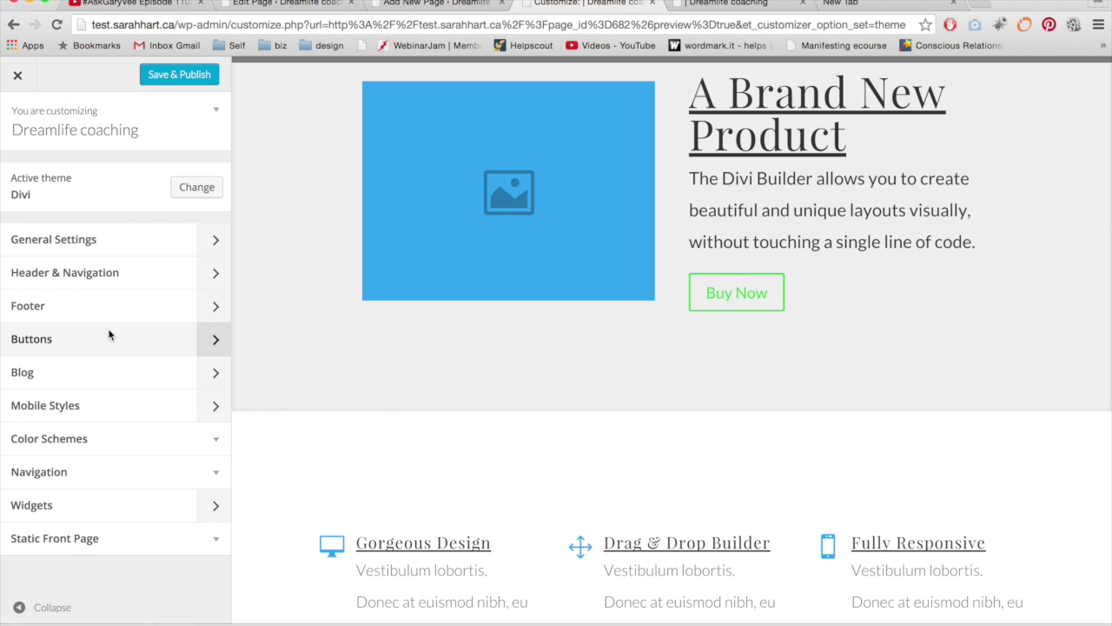
{"action": "scroll", "coordinate": [561, 418], "scroll_direction": "up", "scroll_amount": 2}
{"action": "left_click", "coordinate": [118, 471]}
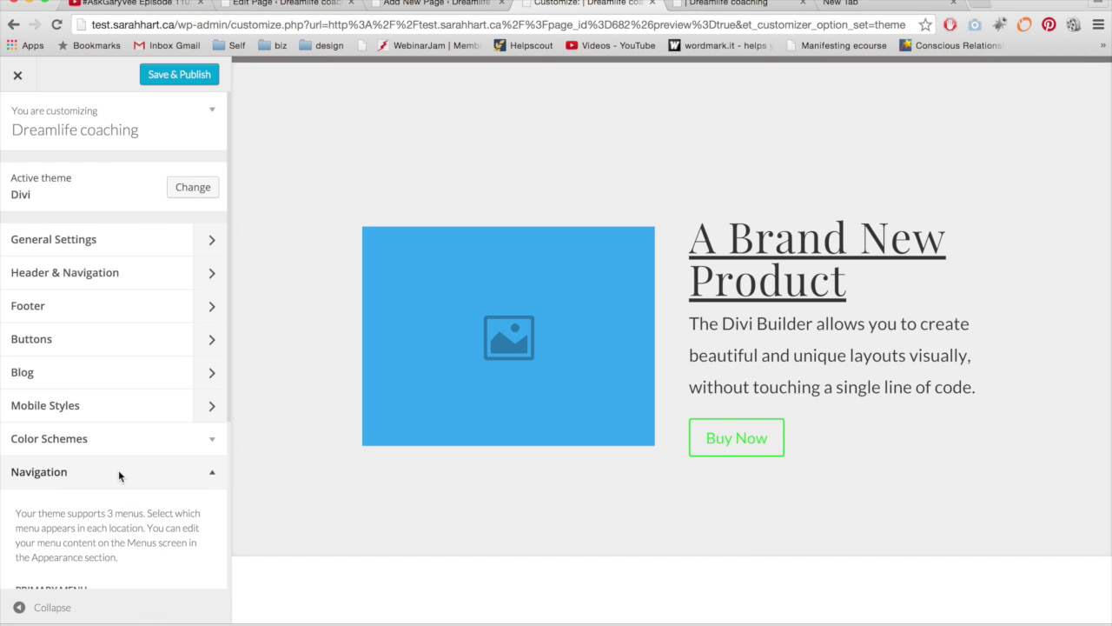
{"action": "scroll", "coordinate": [399, 312], "scroll_direction": "down", "scroll_amount": 5}
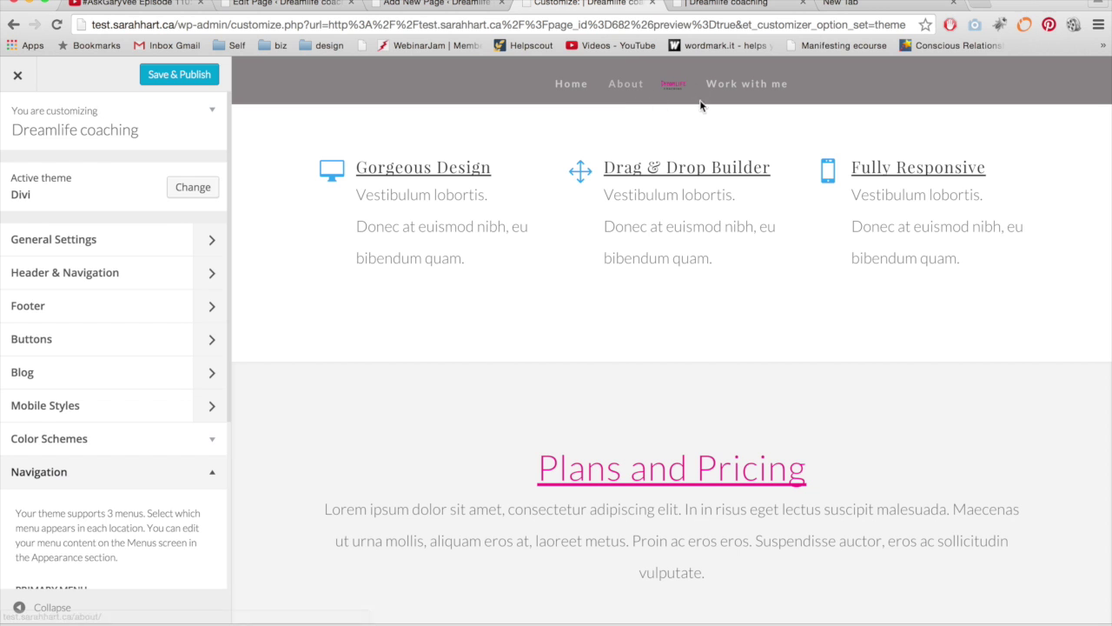
{"action": "scroll", "coordinate": [665, 100], "scroll_direction": "up", "scroll_amount": 1}
{"action": "scroll", "coordinate": [673, 109], "scroll_direction": "down", "scroll_amount": 2}
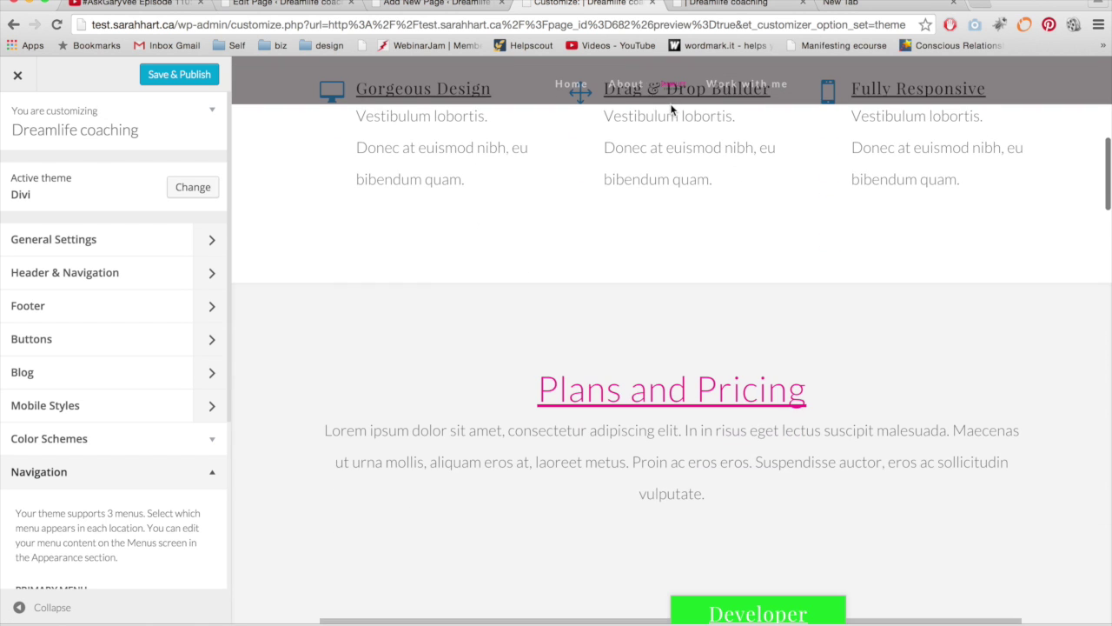
{"action": "scroll", "coordinate": [708, 113], "scroll_direction": "down", "scroll_amount": 4}
{"action": "scroll", "coordinate": [708, 107], "scroll_direction": "down", "scroll_amount": 3}
{"action": "scroll", "coordinate": [708, 106], "scroll_direction": "up", "scroll_amount": 12}
{"action": "scroll", "coordinate": [708, 107], "scroll_direction": "down", "scroll_amount": 4}
{"action": "scroll", "coordinate": [708, 113], "scroll_direction": "down", "scroll_amount": 3}
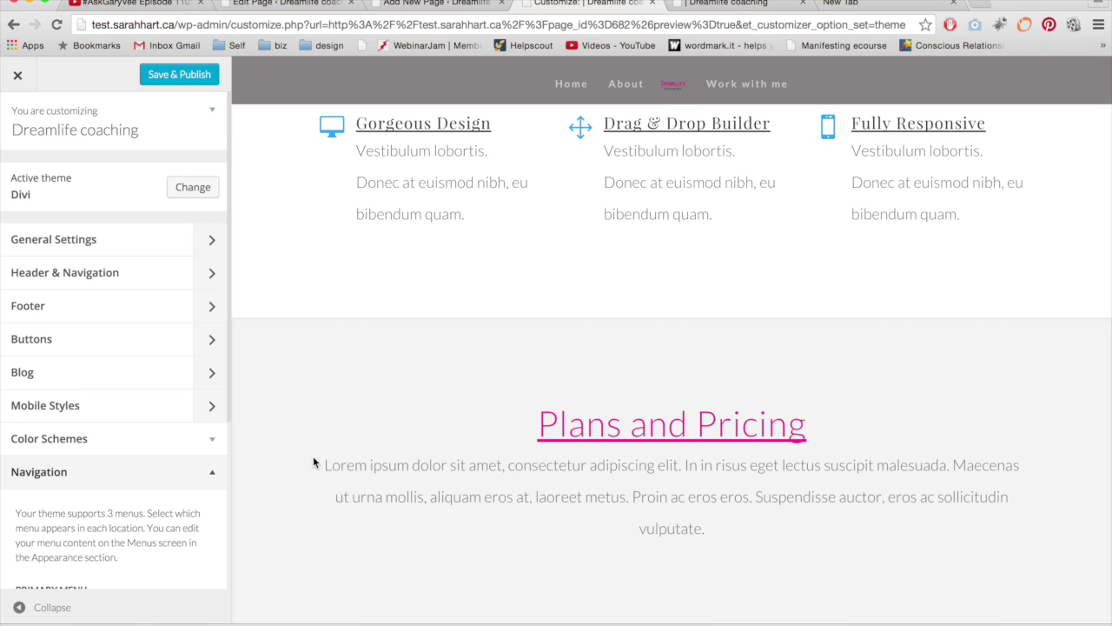
{"action": "left_click", "coordinate": [215, 474]}
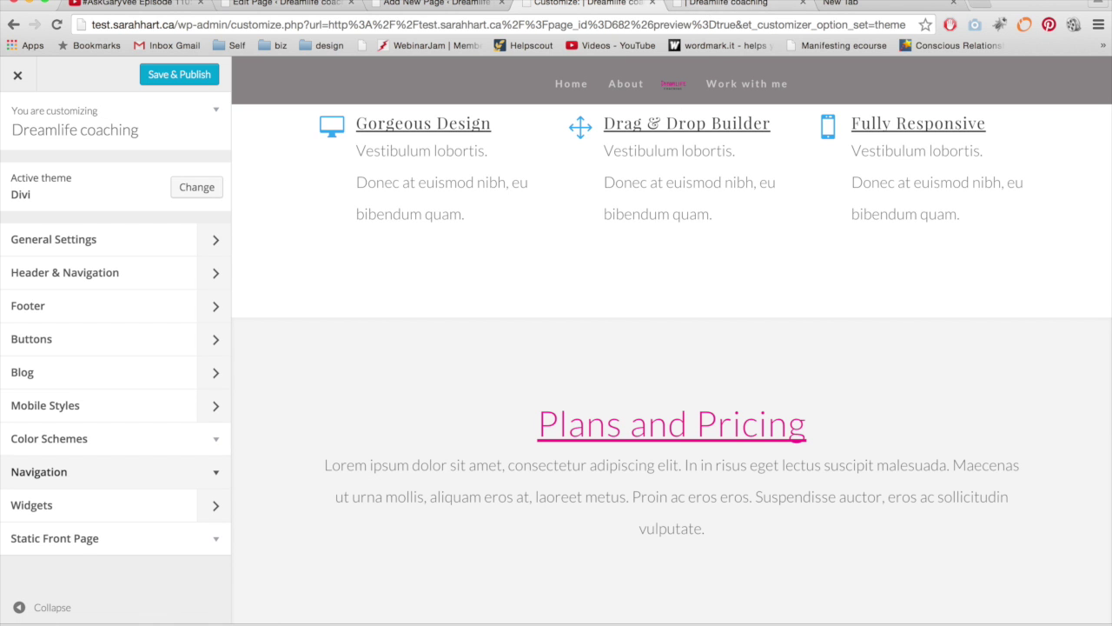
Switch to Notes to read the Divi 2.4 review note, and return to the customizer preview.
{"action": "mouse_move", "coordinate": [378, 618]}
{"action": "left_click", "coordinate": [305, 598]}
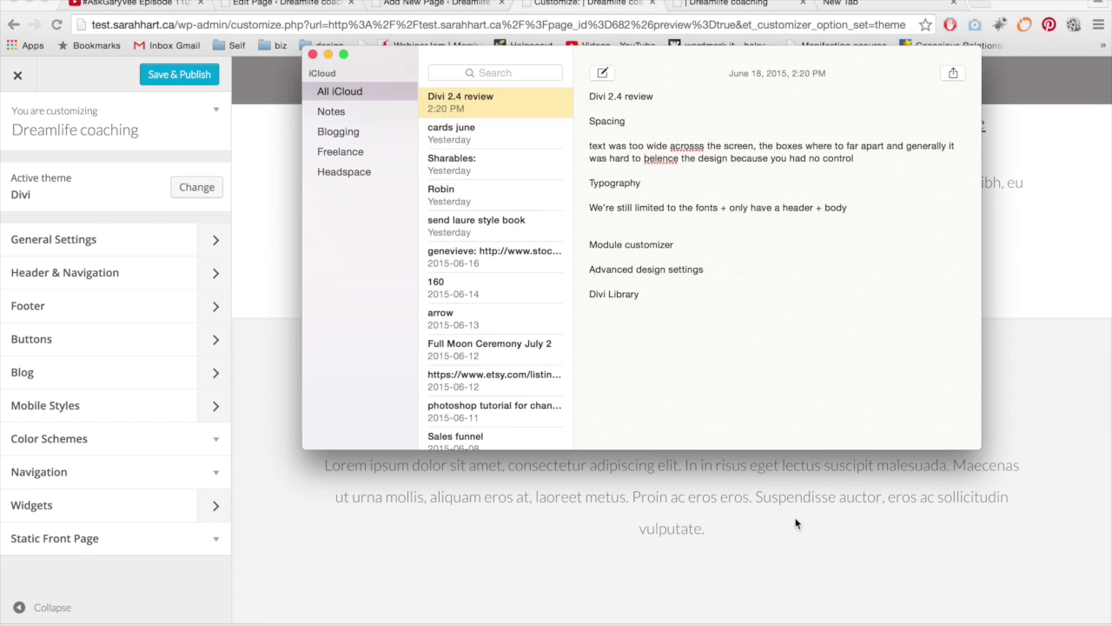
{"action": "left_click", "coordinate": [796, 522]}
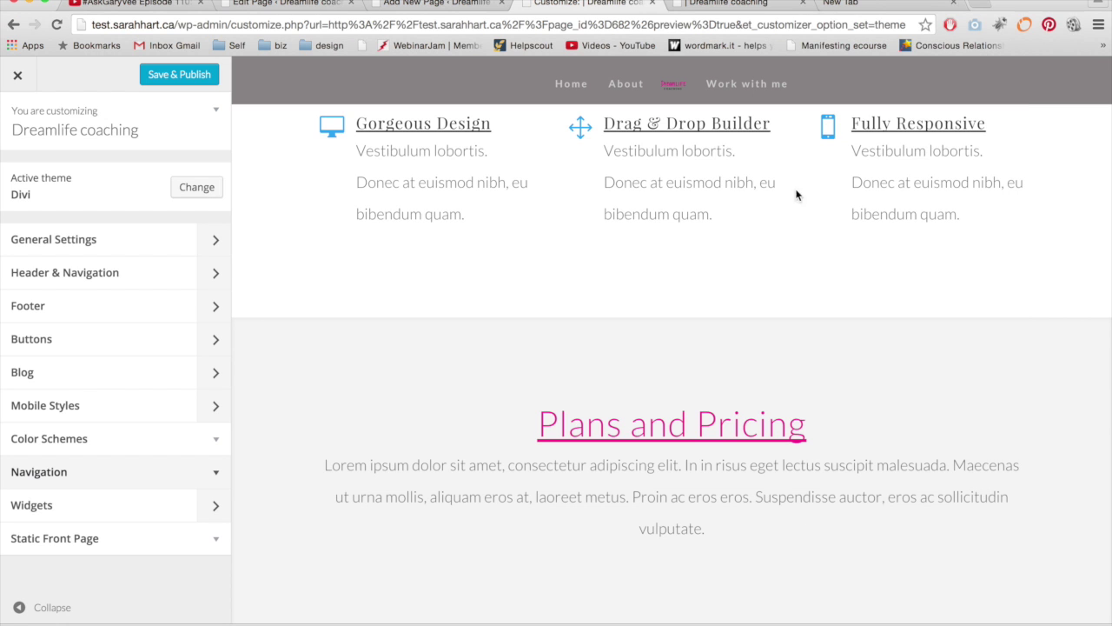
{"action": "scroll", "coordinate": [588, 298], "scroll_direction": "up", "scroll_amount": 1}
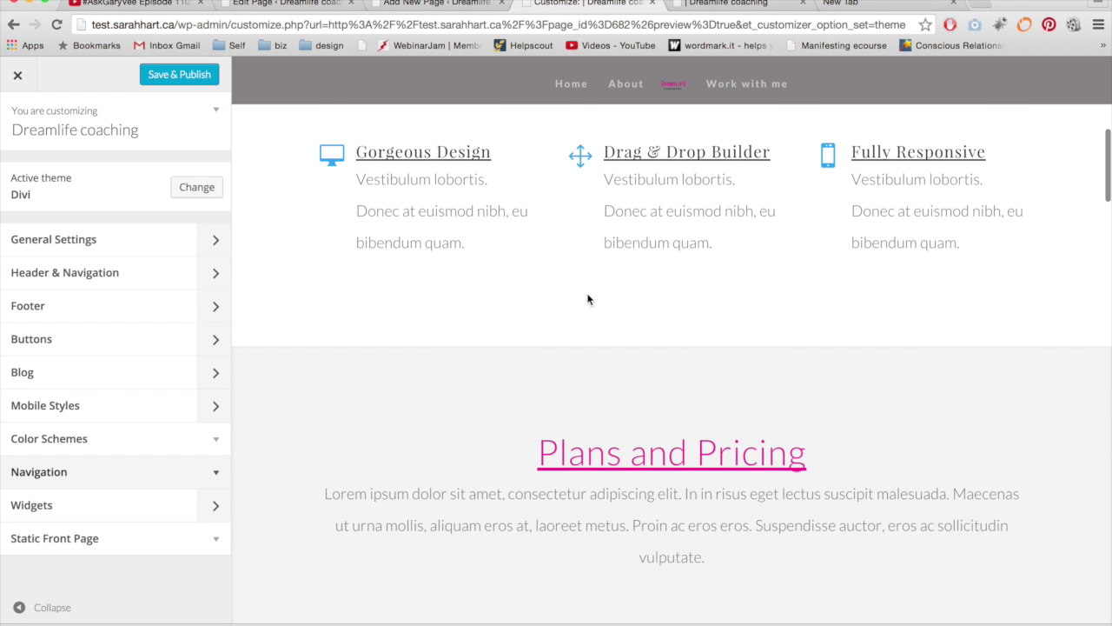
Go back to the new page in the Divi Builder, close the text module settings without saving, and look over the layout's sections.
{"action": "left_click", "coordinate": [692, 7]}
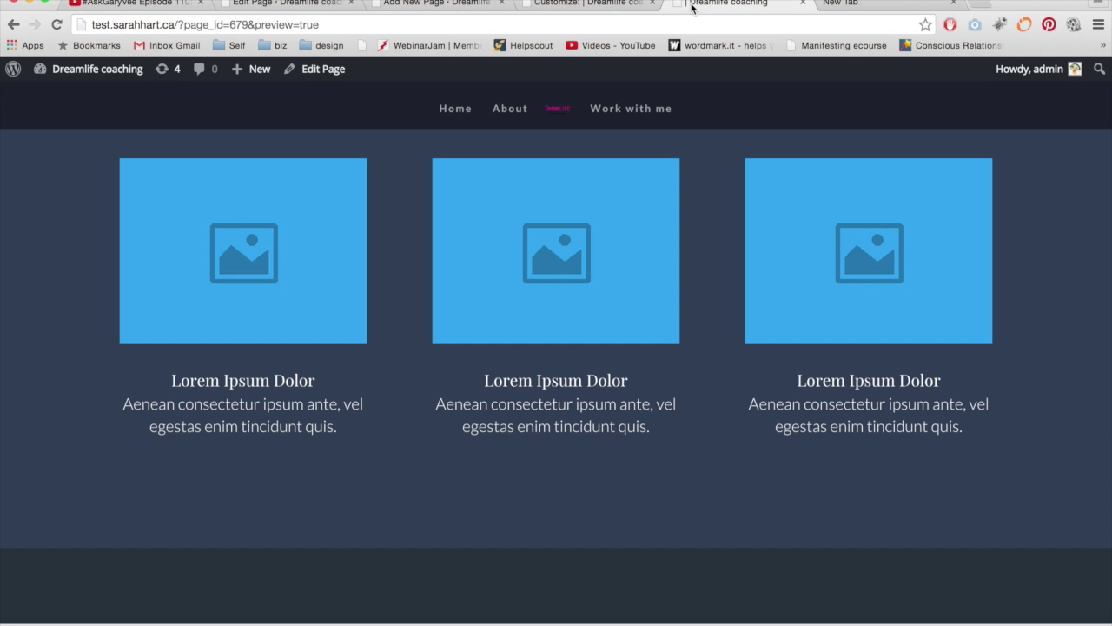
{"action": "left_click", "coordinate": [459, 5]}
{"action": "left_click", "coordinate": [901, 134]}
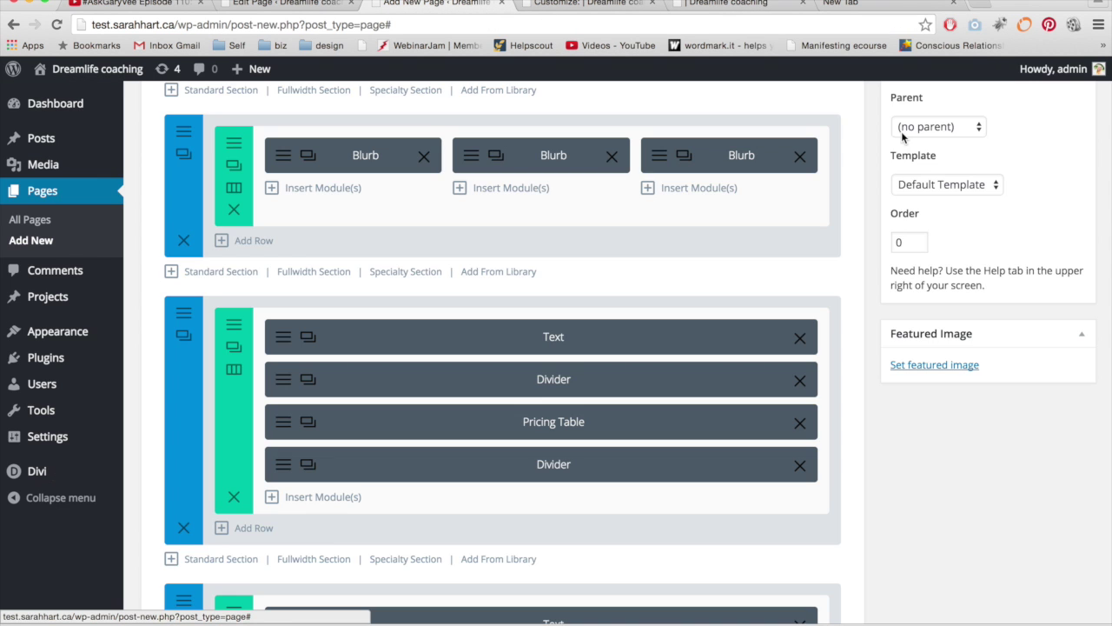
{"action": "scroll", "coordinate": [547, 239], "scroll_direction": "up", "scroll_amount": 10}
{"action": "scroll", "coordinate": [547, 246], "scroll_direction": "down", "scroll_amount": 5}
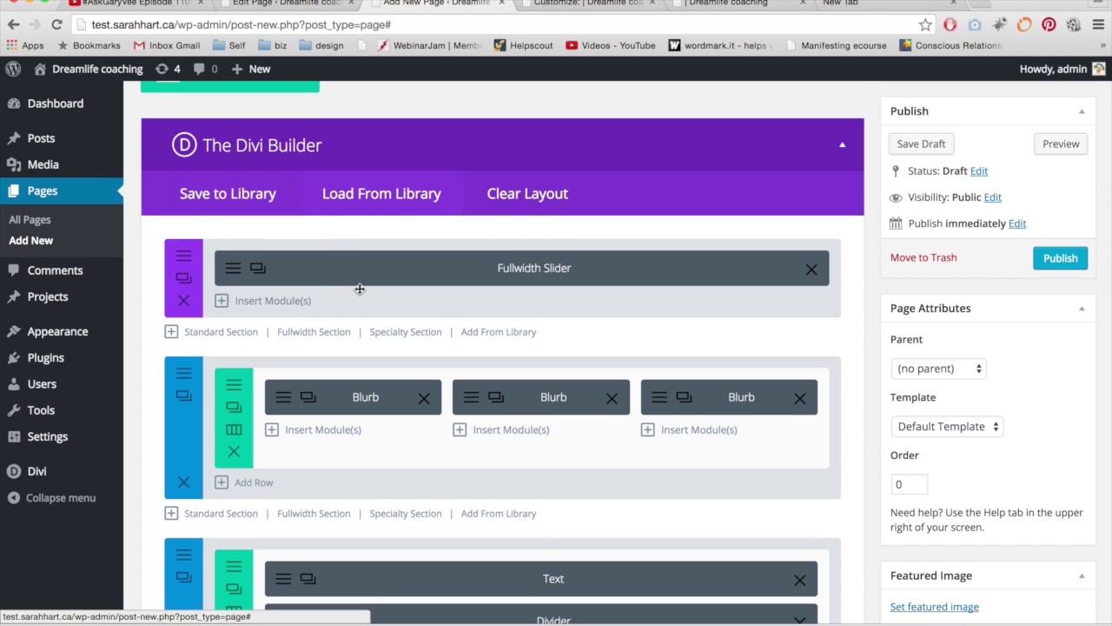
{"action": "scroll", "coordinate": [358, 288], "scroll_direction": "down", "scroll_amount": 15}
{"action": "scroll", "coordinate": [359, 293], "scroll_direction": "up", "scroll_amount": 20}
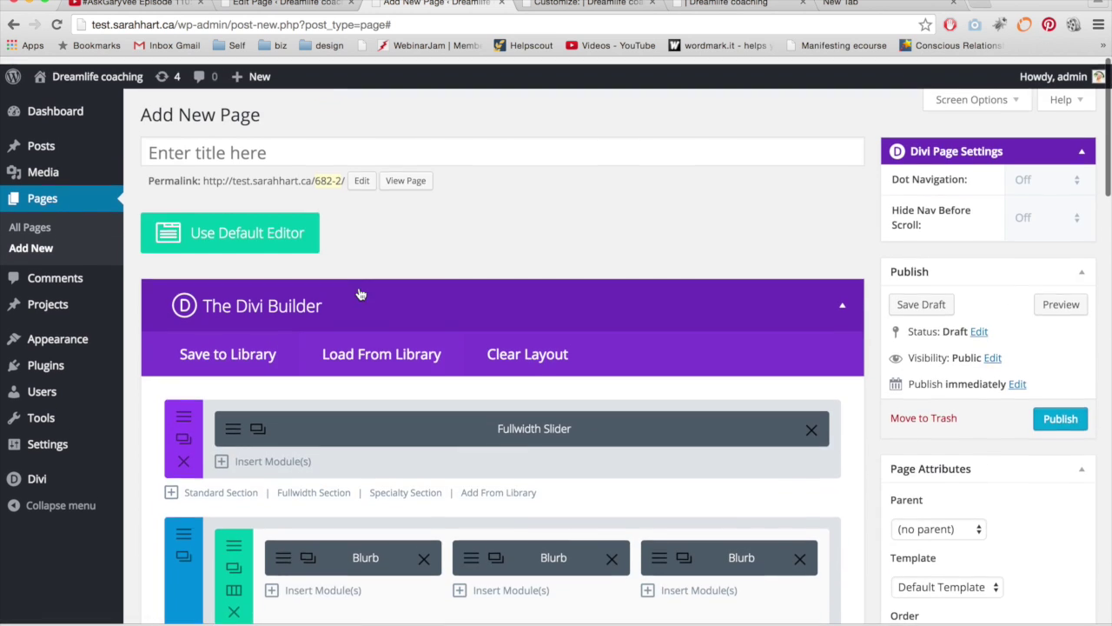
{"action": "scroll", "coordinate": [460, 265], "scroll_direction": "down", "scroll_amount": 3}
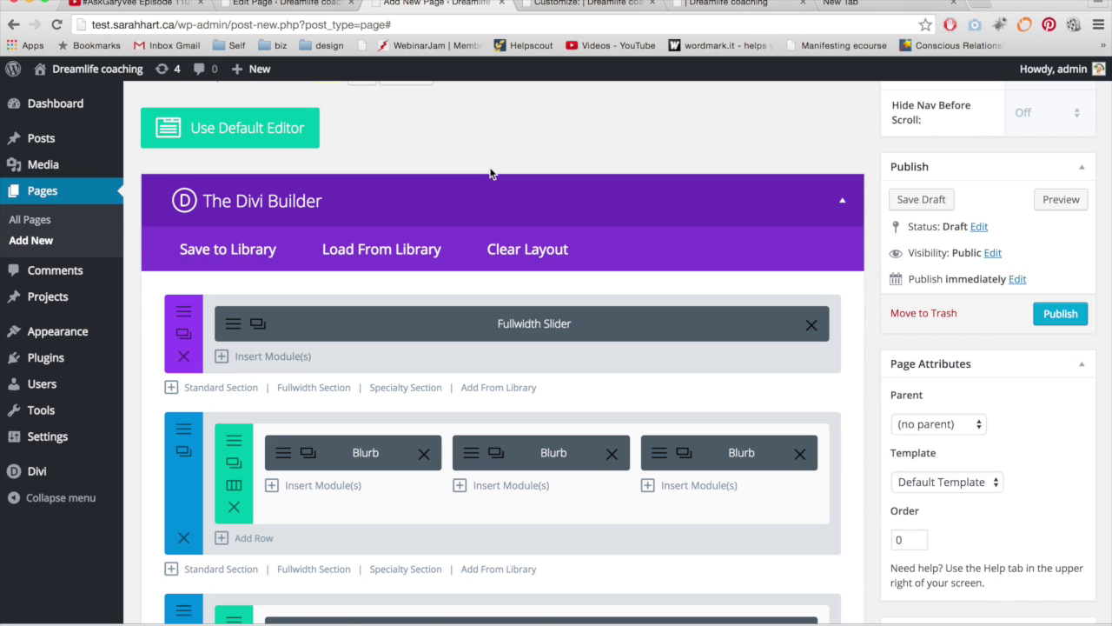
{"action": "scroll", "coordinate": [490, 174], "scroll_direction": "down", "scroll_amount": 5}
{"action": "scroll", "coordinate": [491, 168], "scroll_direction": "up", "scroll_amount": 10}
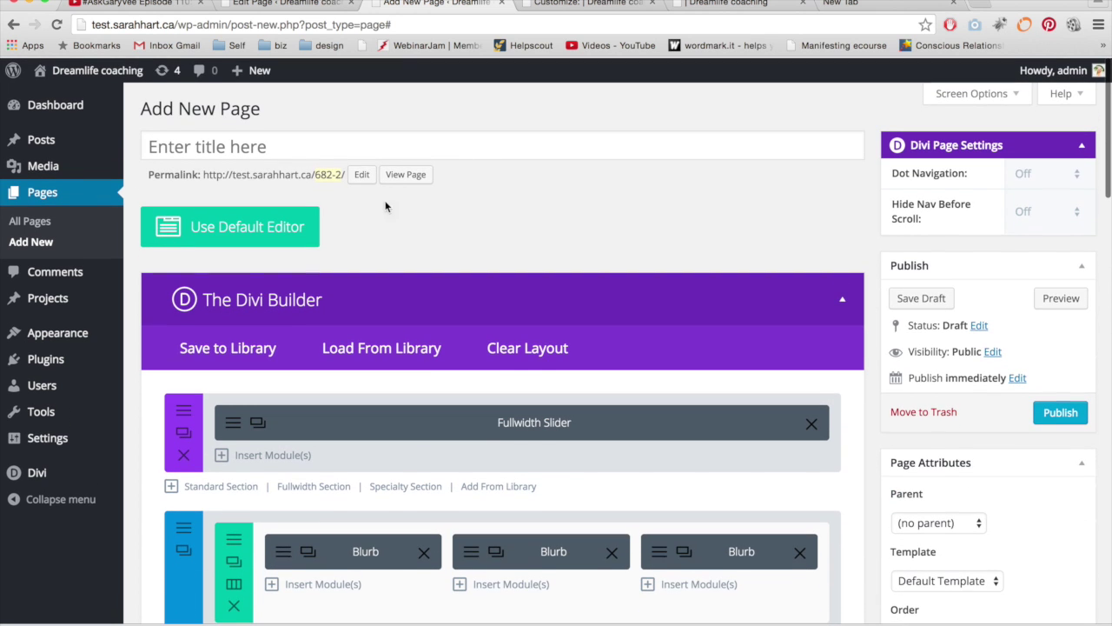
View the Save To Library dialog and the saved layouts available to load from the library, closing both without saving or loading.
{"action": "left_click", "coordinate": [221, 349]}
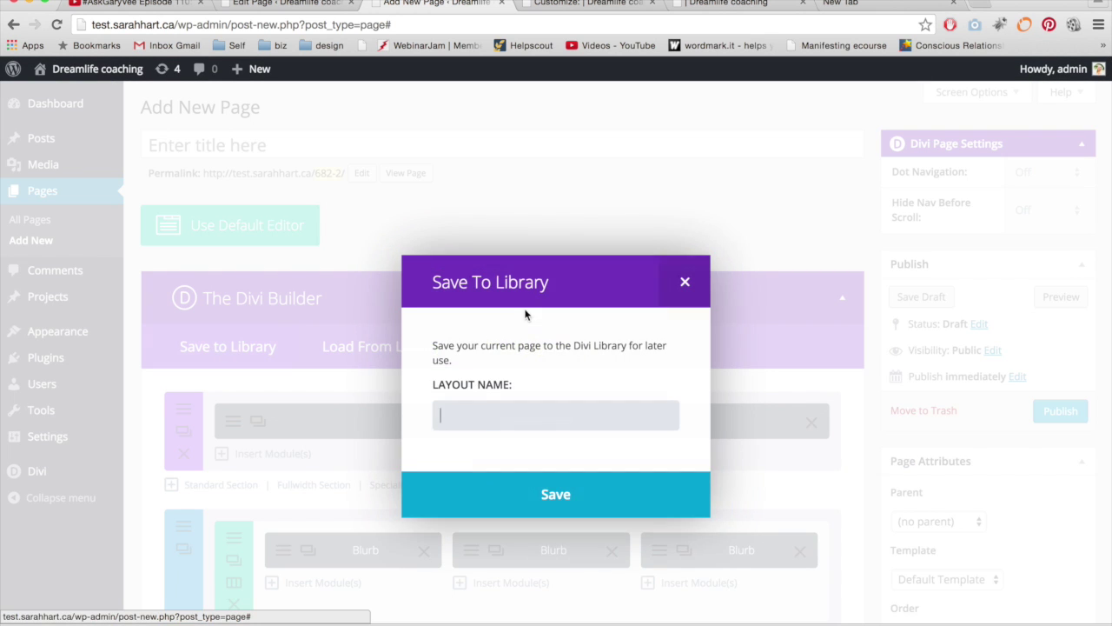
{"action": "left_click", "coordinate": [687, 284]}
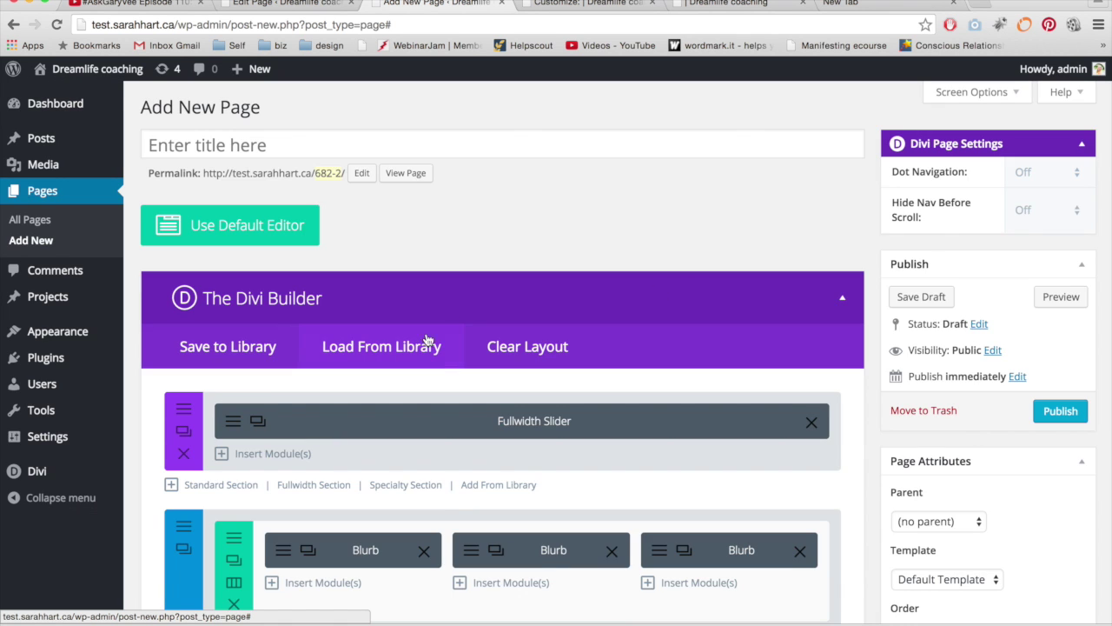
{"action": "left_click", "coordinate": [400, 349]}
{"action": "left_click", "coordinate": [449, 189]}
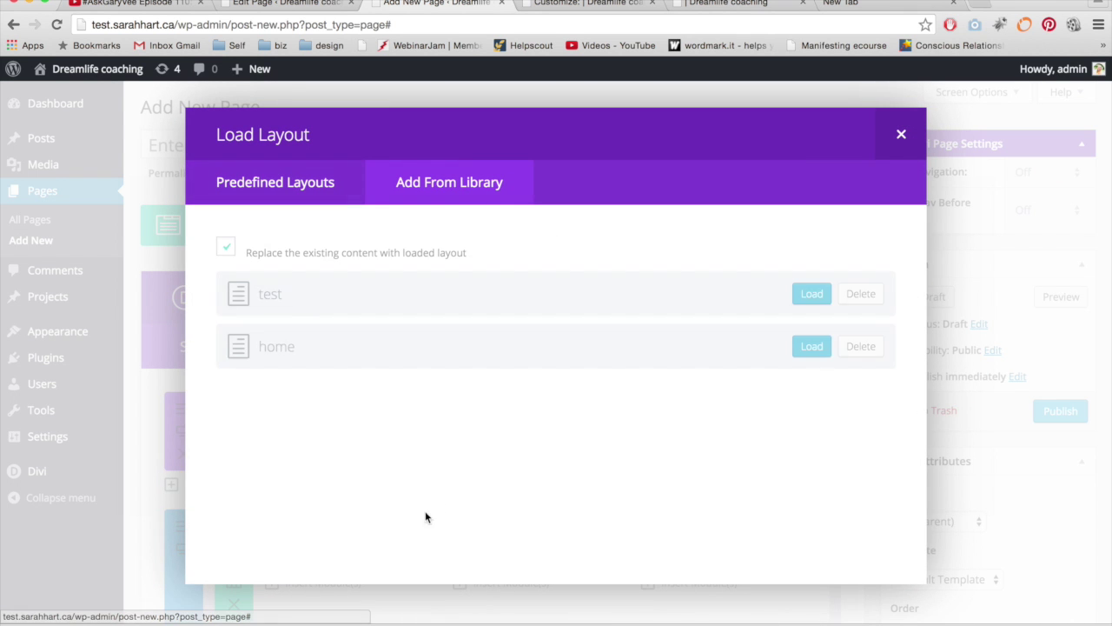
{"action": "left_click", "coordinate": [914, 138]}
{"action": "left_click", "coordinate": [910, 143]}
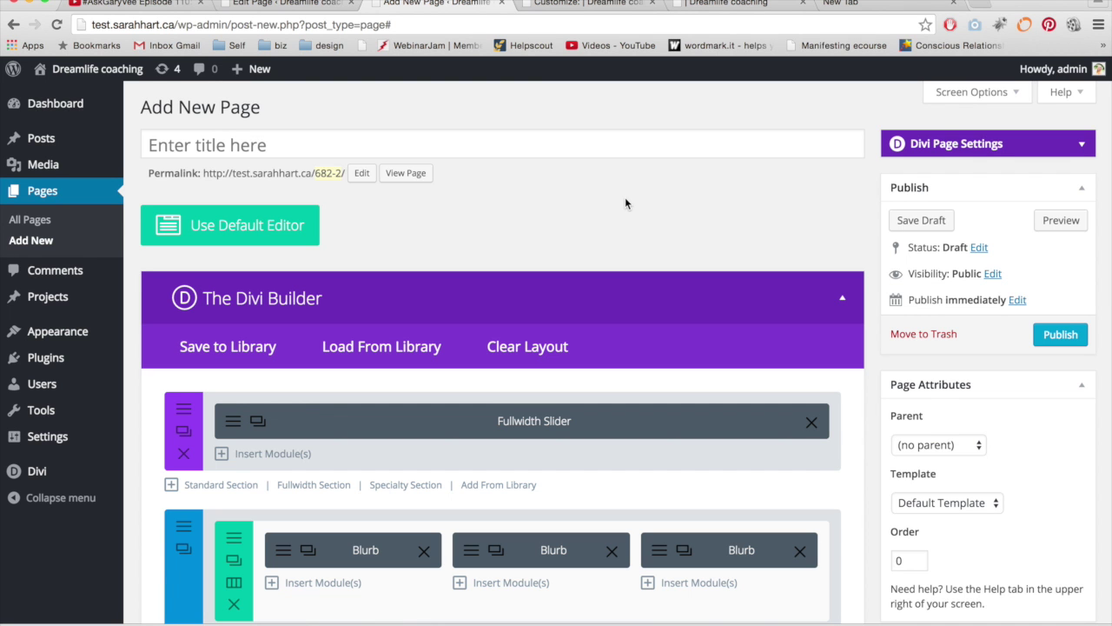
Return to the theme customizer and look over the sales page preview from the testimonials down to the footer.
{"action": "left_click", "coordinate": [591, 4]}
{"action": "scroll", "coordinate": [541, 317], "scroll_direction": "down", "scroll_amount": 20}
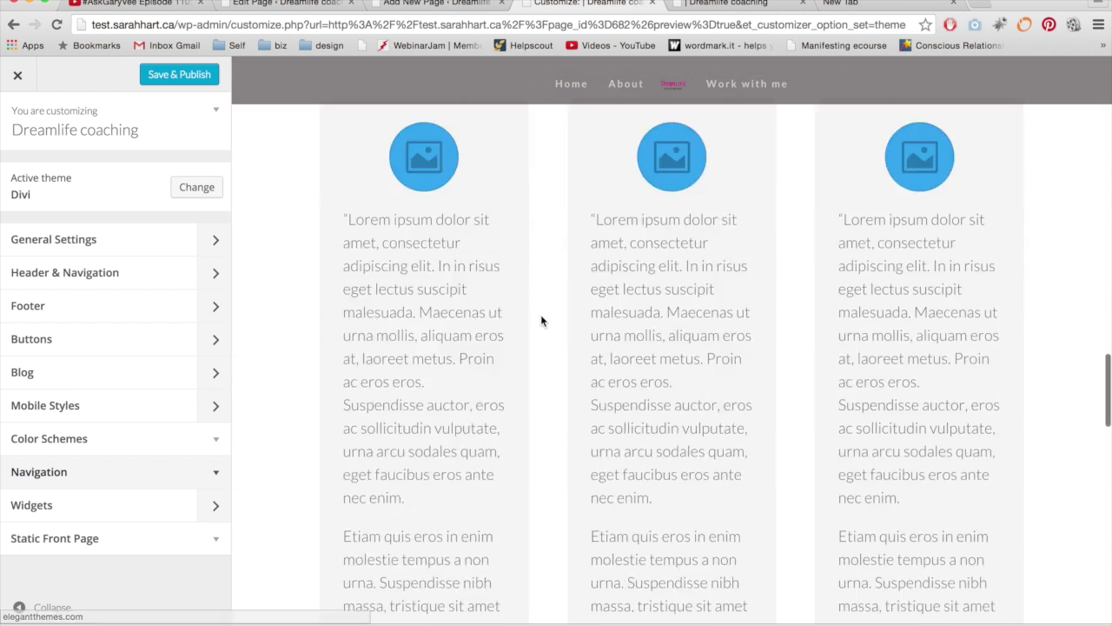
{"action": "scroll", "coordinate": [541, 319], "scroll_direction": "down", "scroll_amount": 10}
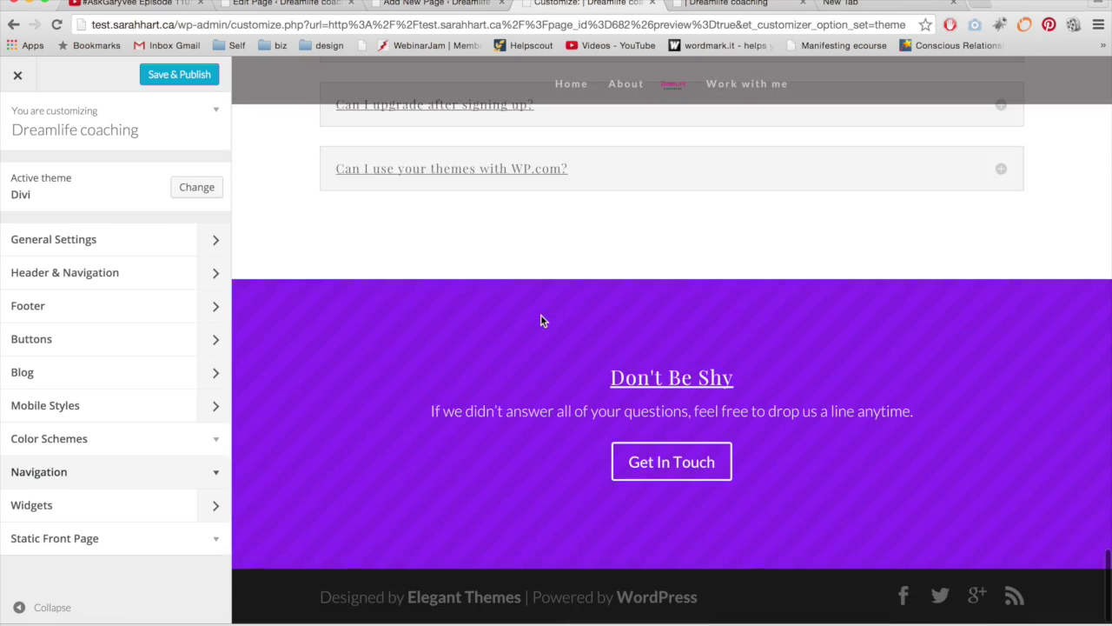
{"action": "scroll", "coordinate": [541, 321], "scroll_direction": "up", "scroll_amount": 20}
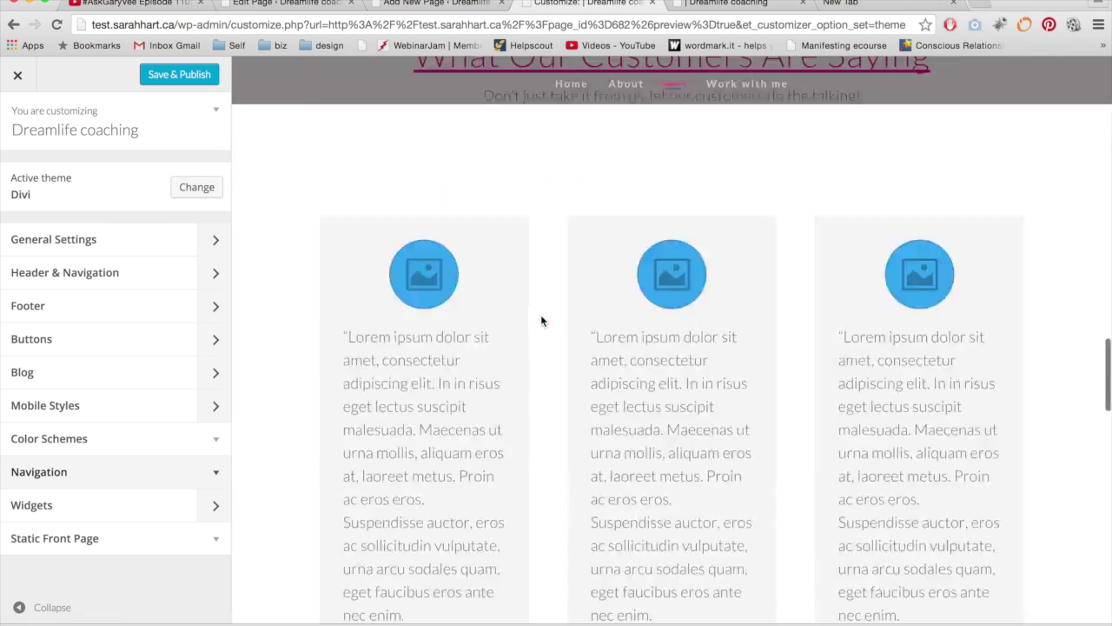